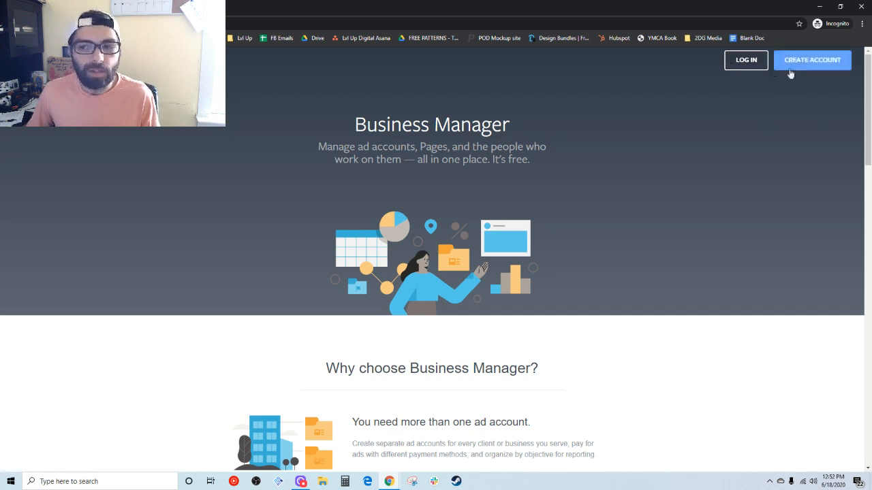
Step: Review the Business Manager landing page with its account creation option and close the incognito window
{"action": "left_click", "coordinate": [812, 57]}
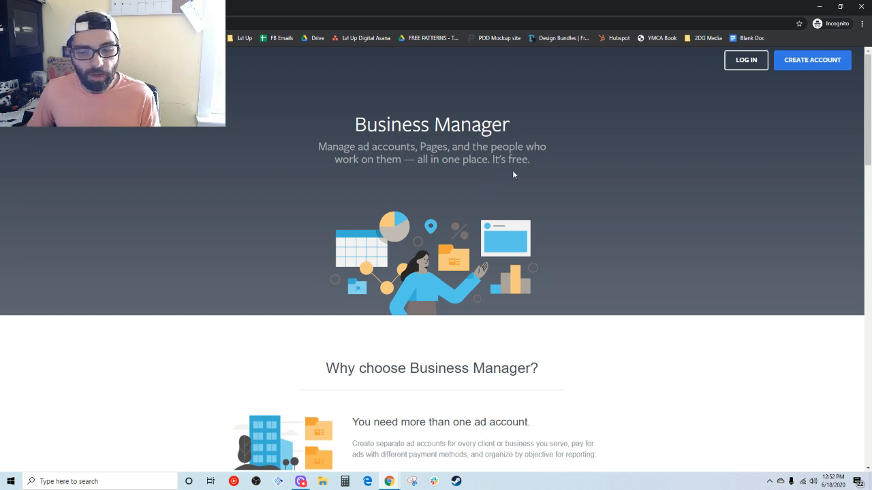
{"action": "scroll", "coordinate": [513, 175], "scroll_direction": "down", "scroll_amount": 2}
{"action": "scroll", "coordinate": [514, 175], "scroll_direction": "up", "scroll_amount": 2}
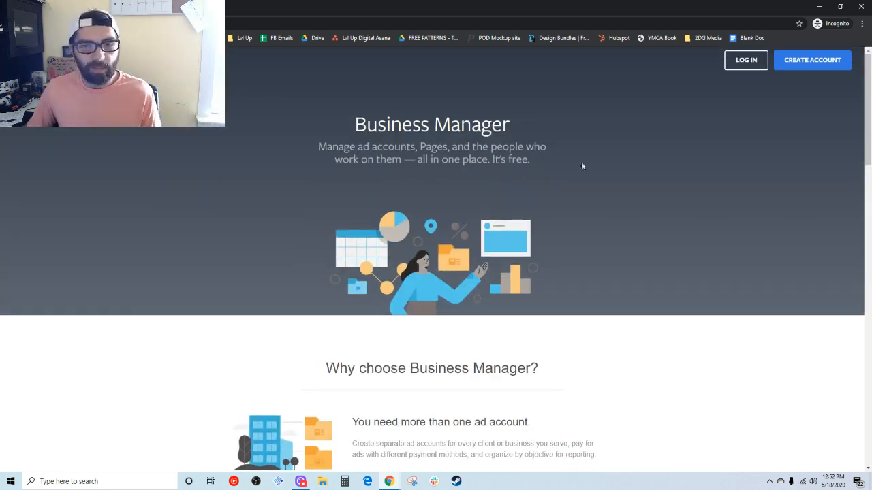
{"action": "left_click", "coordinate": [862, 6]}
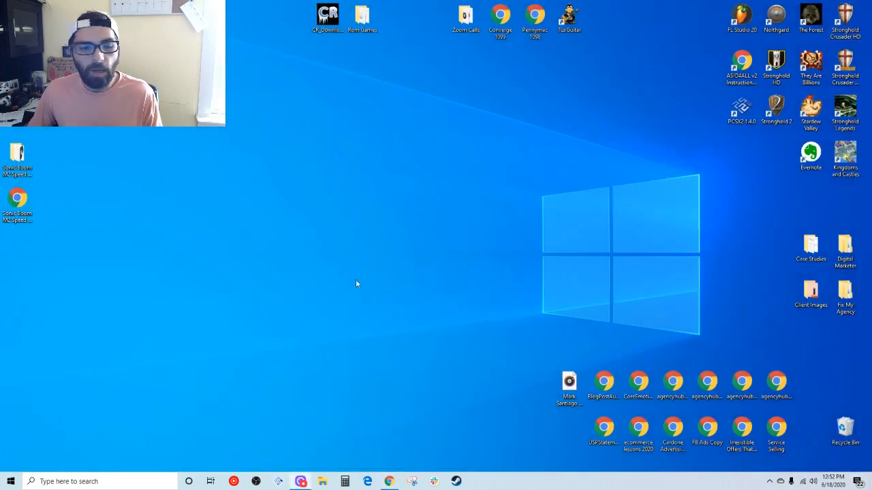
Step: Switch to the signed-in Chrome window and dismiss the Create Your Business Manager Account form
{"action": "left_click", "coordinate": [394, 483]}
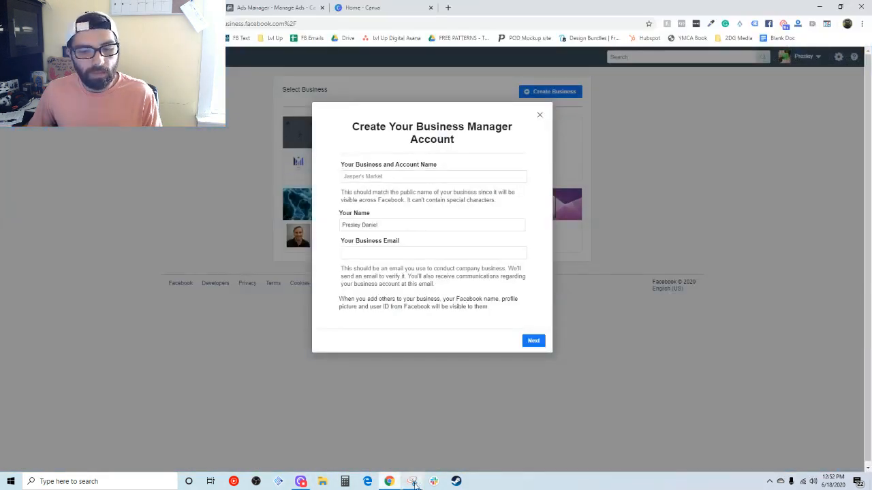
{"action": "right_click", "coordinate": [412, 483]}
{"action": "left_click", "coordinate": [420, 466]}
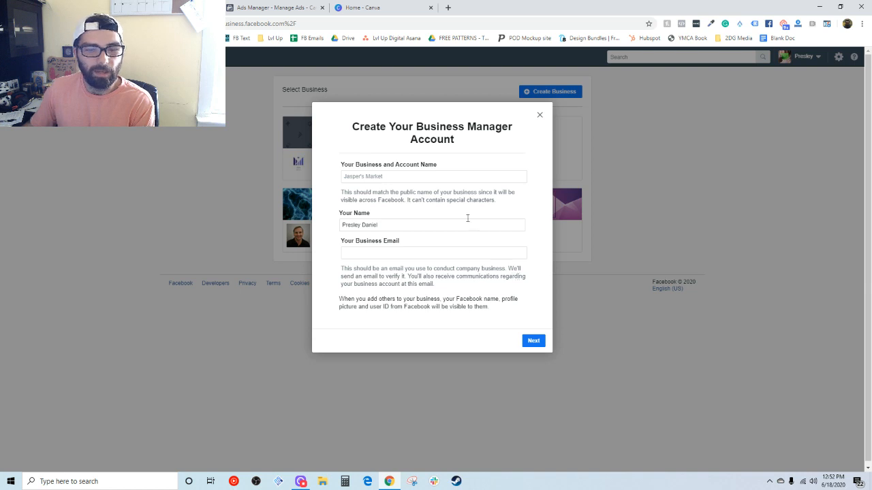
{"action": "left_click", "coordinate": [539, 115]}
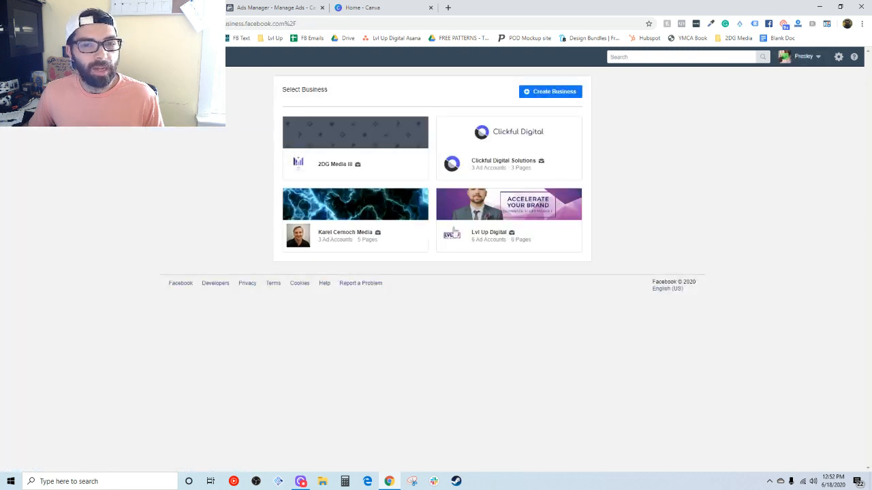
Step: Open the Lvl Up Digital business and look over its ad account performance and pages
{"action": "left_click", "coordinate": [511, 242]}
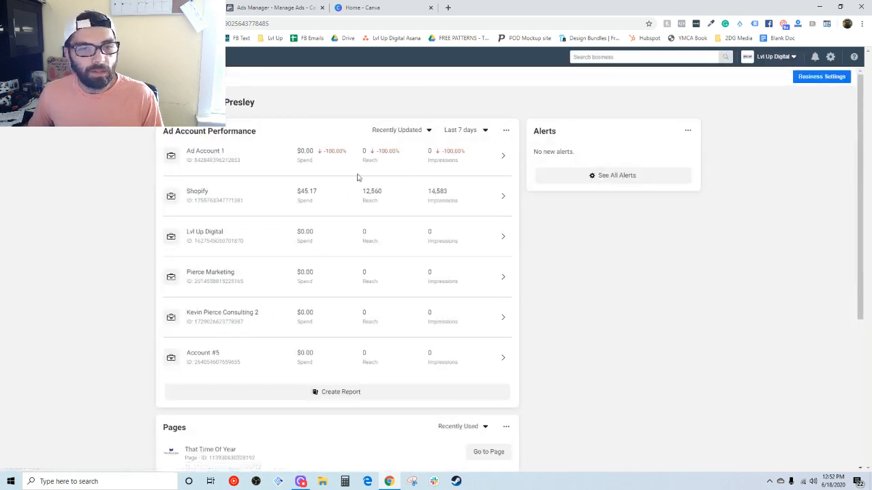
{"action": "scroll", "coordinate": [279, 167], "scroll_direction": "down", "scroll_amount": 3}
{"action": "scroll", "coordinate": [280, 168], "scroll_direction": "up", "scroll_amount": 3}
{"action": "scroll", "coordinate": [245, 229], "scroll_direction": "down", "scroll_amount": 3}
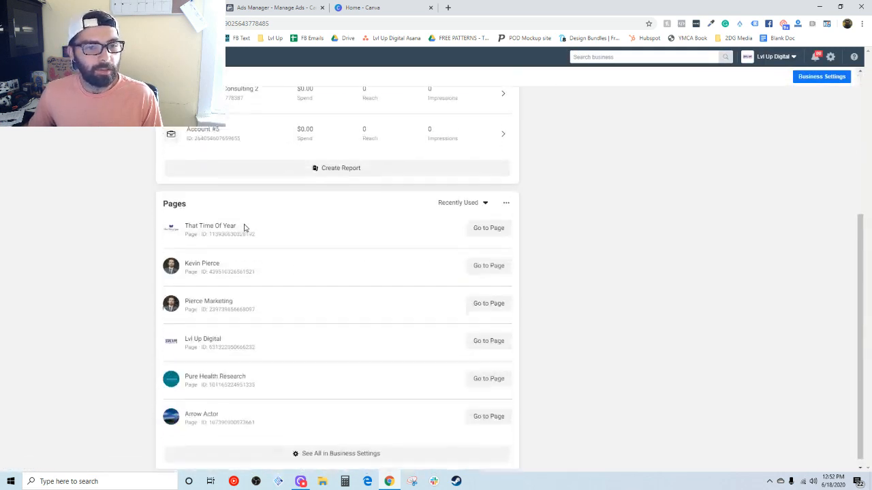
{"action": "scroll", "coordinate": [216, 204], "scroll_direction": "up", "scroll_amount": 3}
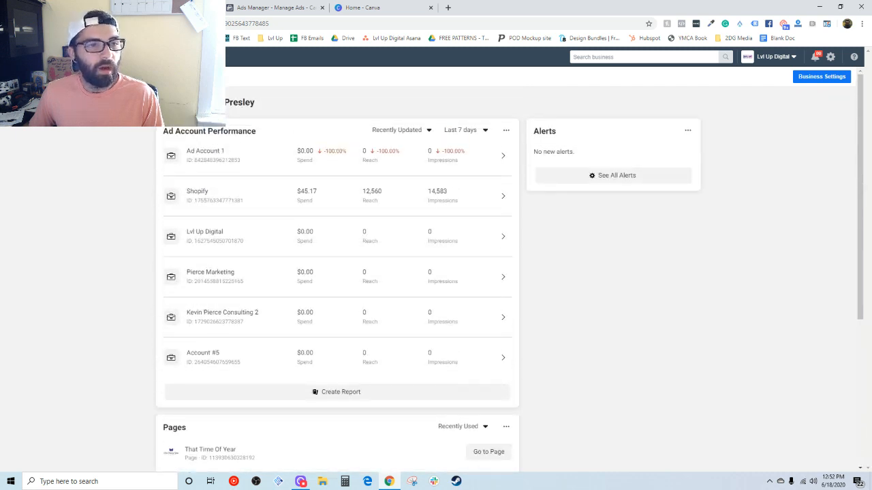
Step: Search the business tools for "business" and open Business Settings
{"action": "left_click", "coordinate": [13, 56]}
{"action": "left_click", "coordinate": [83, 275]}
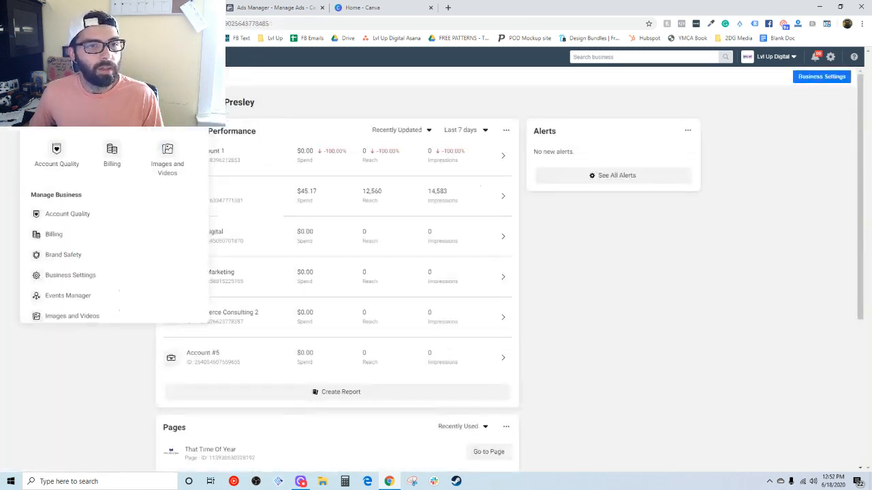
{"action": "left_click", "coordinate": [595, 57]}
{"action": "type", "text": "Business"}
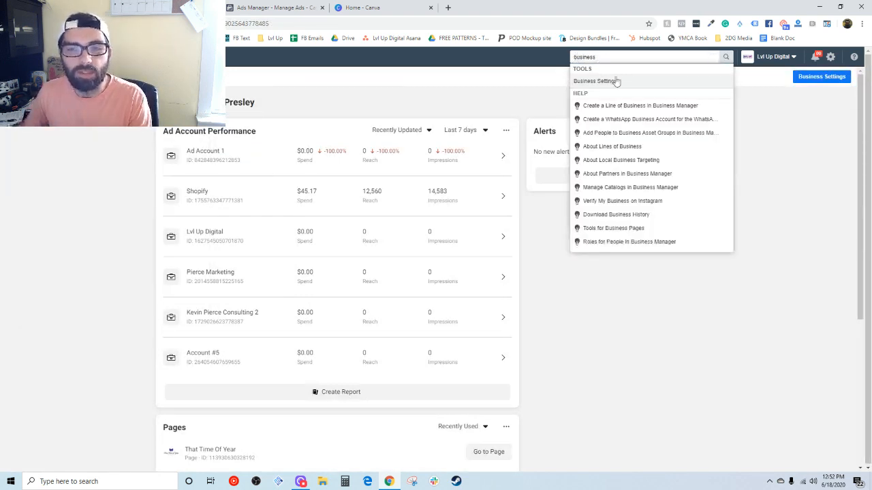
{"action": "left_click", "coordinate": [621, 81]}
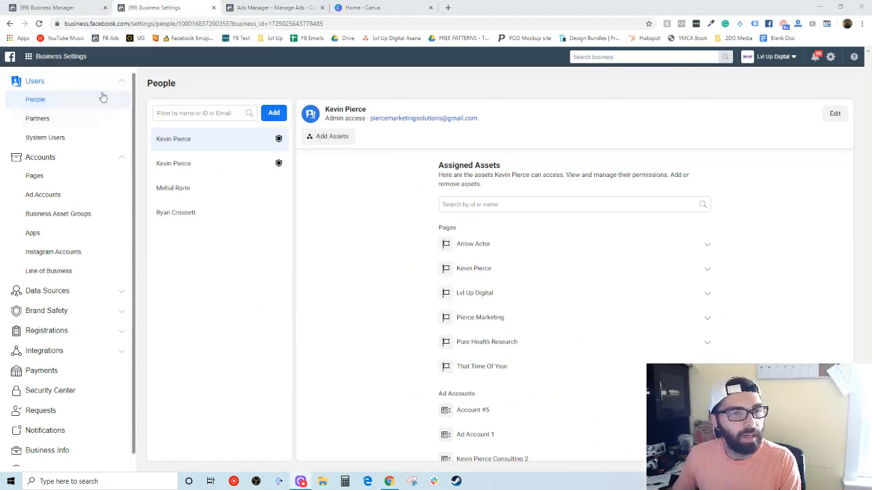
Step: Look through the Partners, System Users and People sections, including the people filter
{"action": "left_click", "coordinate": [64, 120]}
{"action": "left_click", "coordinate": [71, 139]}
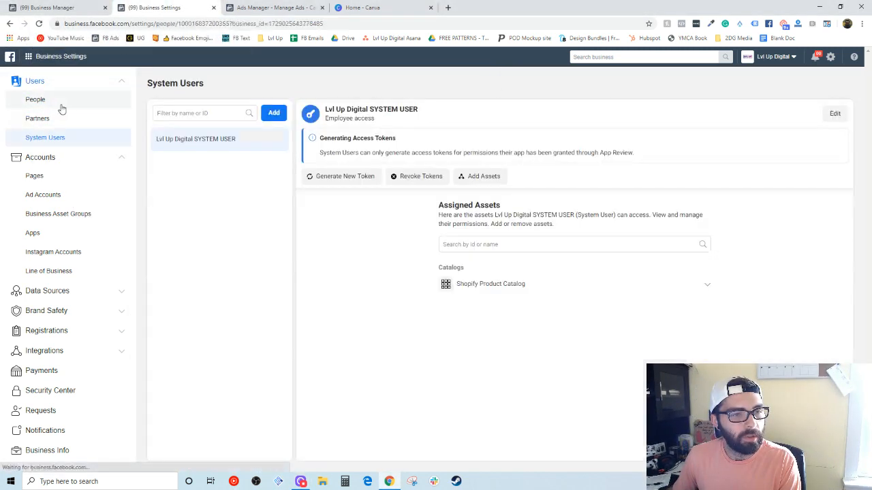
{"action": "left_click", "coordinate": [54, 102]}
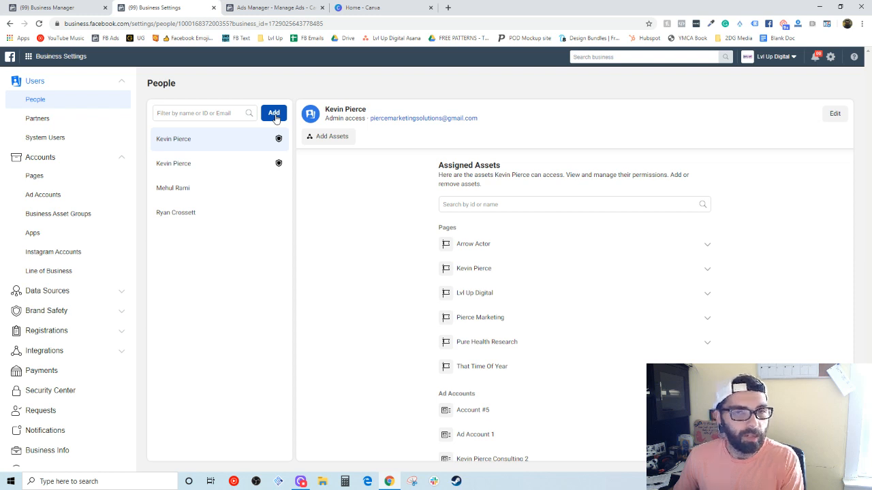
{"action": "left_click", "coordinate": [199, 112]}
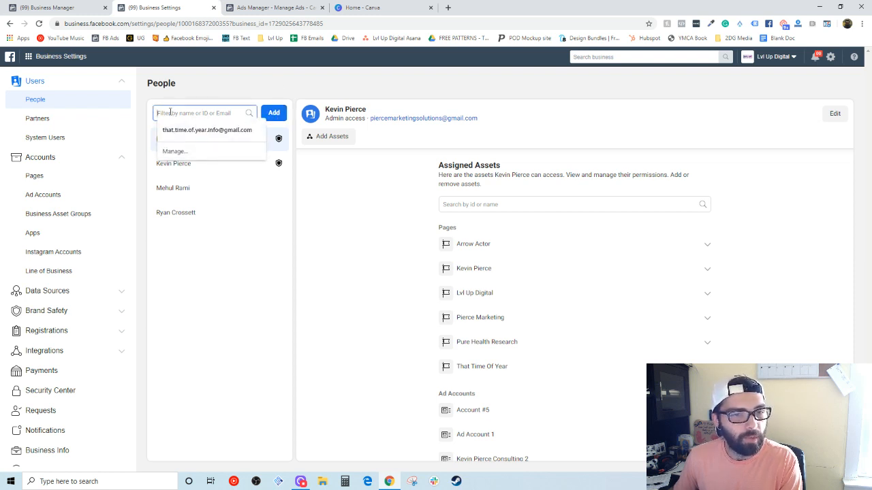
{"action": "left_click", "coordinate": [210, 84]}
{"action": "left_click", "coordinate": [205, 113]}
{"action": "left_click", "coordinate": [204, 87]}
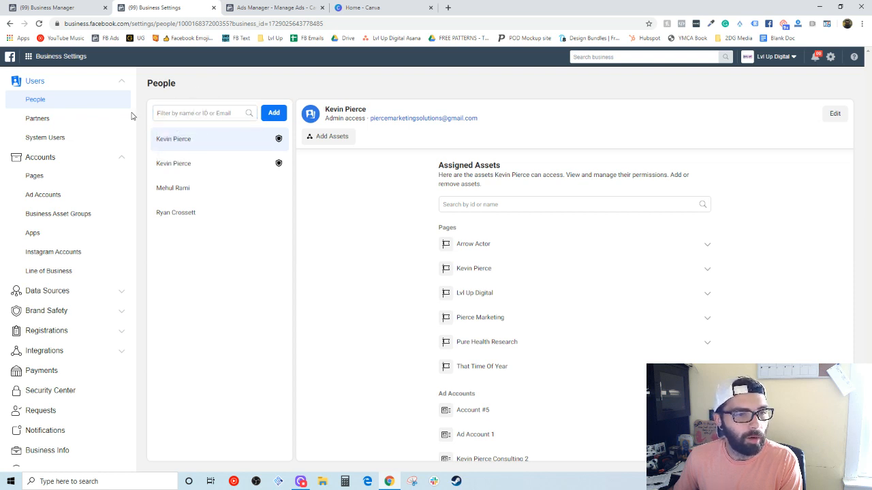
Step: Go to Ad Accounts and examine the new ad account form's currency and payment method options without creating one
{"action": "left_click", "coordinate": [58, 194]}
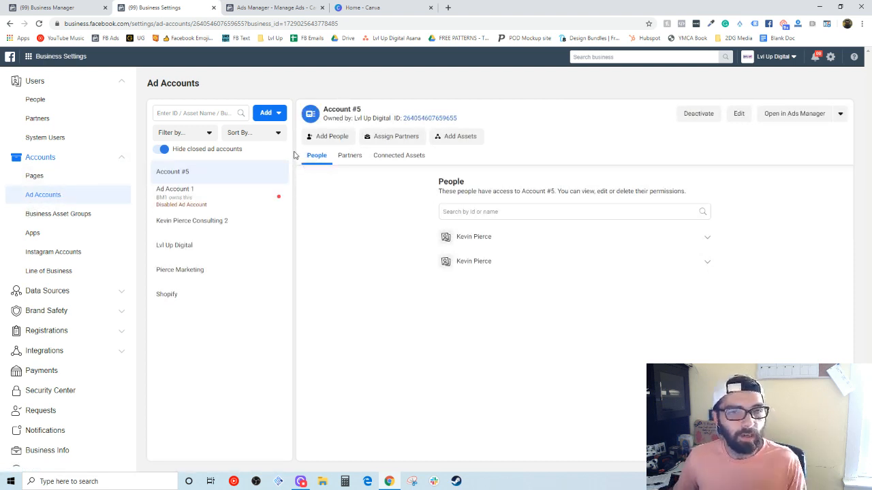
{"action": "left_click", "coordinate": [276, 116]}
{"action": "left_click", "coordinate": [306, 221]}
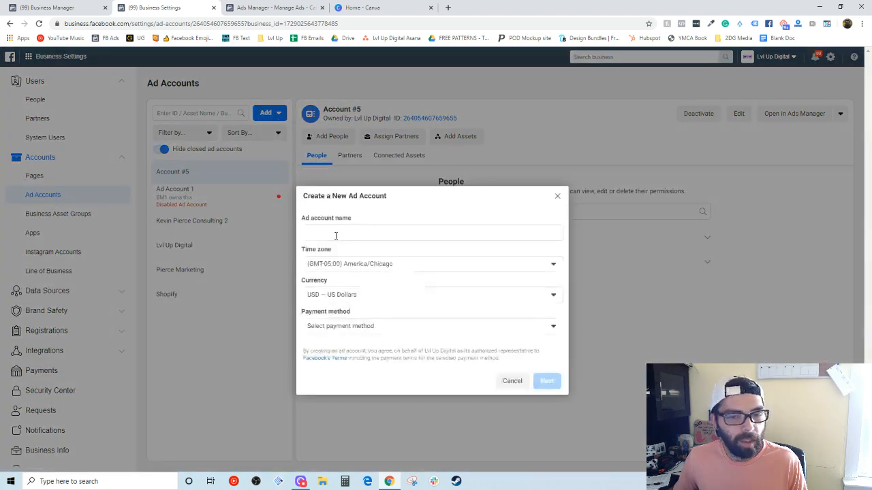
{"action": "left_click", "coordinate": [365, 328]}
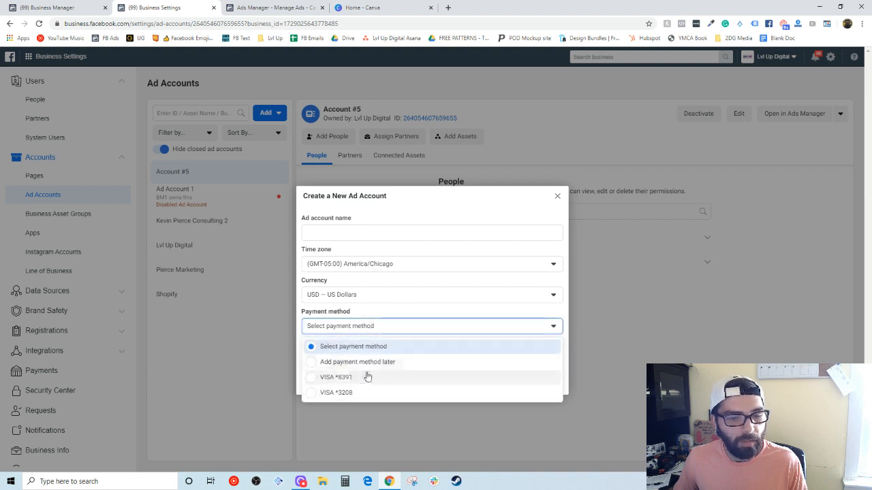
{"action": "left_click", "coordinate": [414, 203]}
{"action": "left_click", "coordinate": [375, 327]}
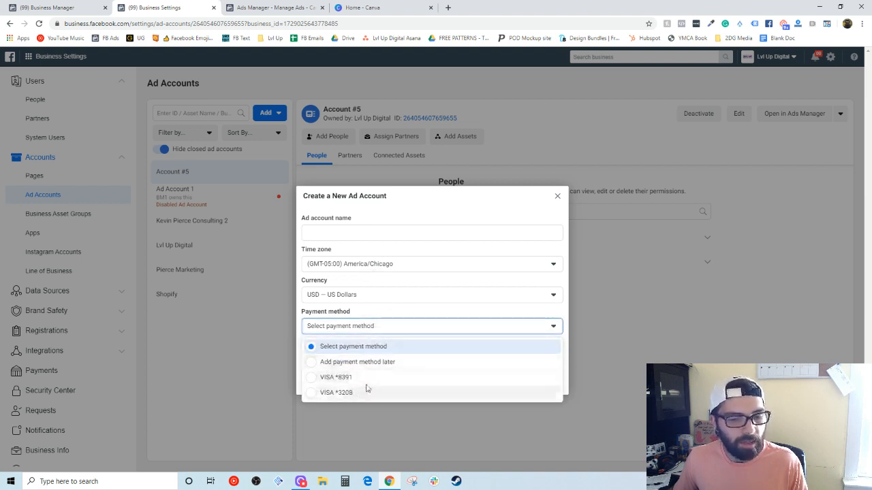
{"action": "left_click", "coordinate": [398, 294]}
{"action": "left_click", "coordinate": [398, 294]}
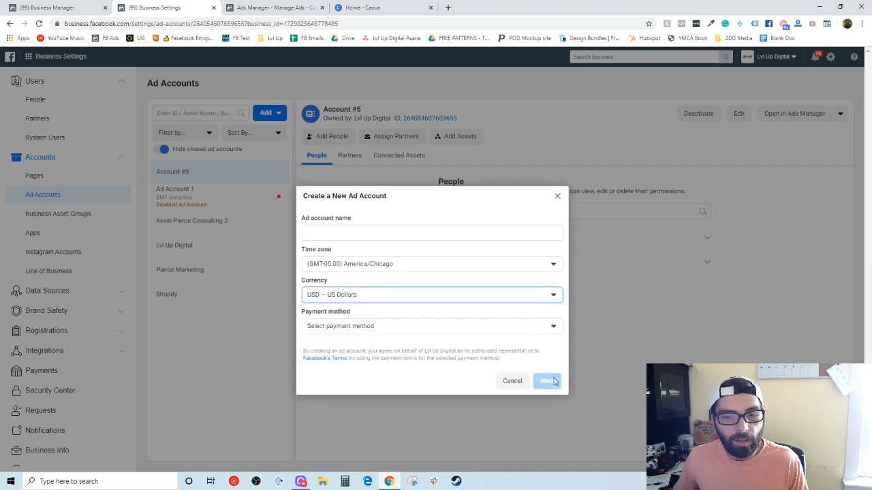
{"action": "left_click", "coordinate": [557, 197]}
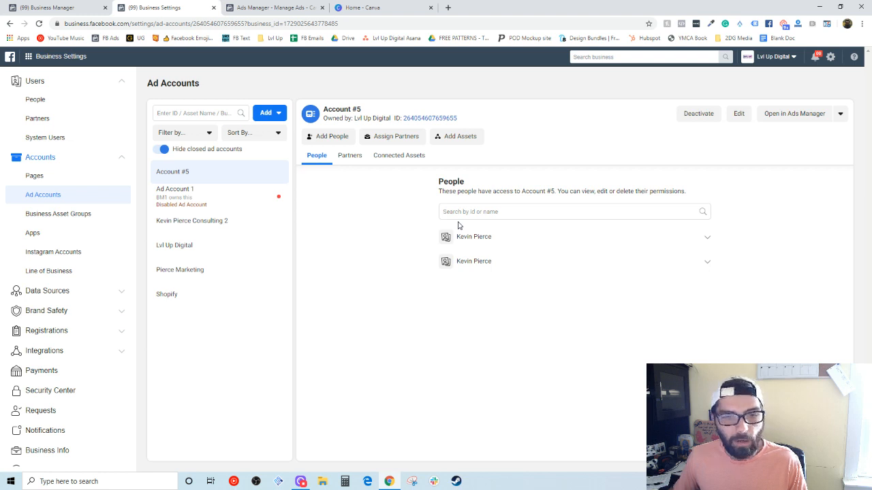
Step: Try giving the first listed person Manage Ad Account access to Account #5, closing the form without assigning it
{"action": "left_click", "coordinate": [332, 137]}
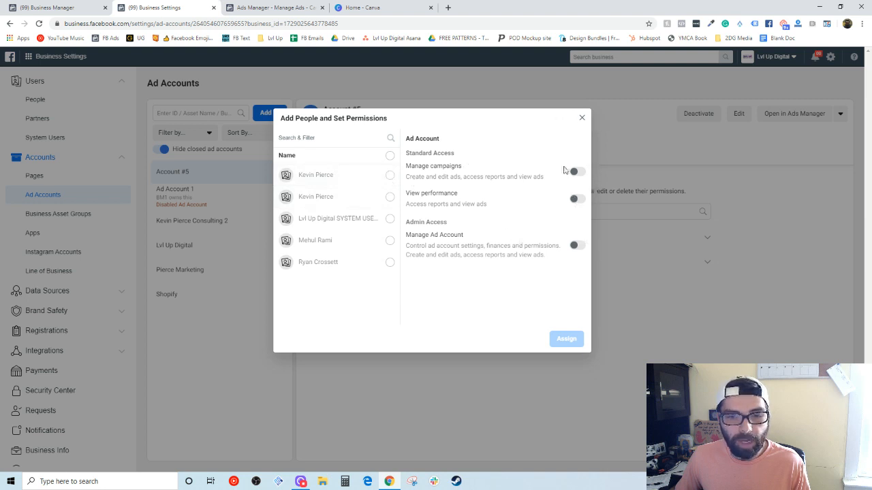
{"action": "left_click", "coordinate": [577, 245]}
{"action": "left_click", "coordinate": [389, 175]}
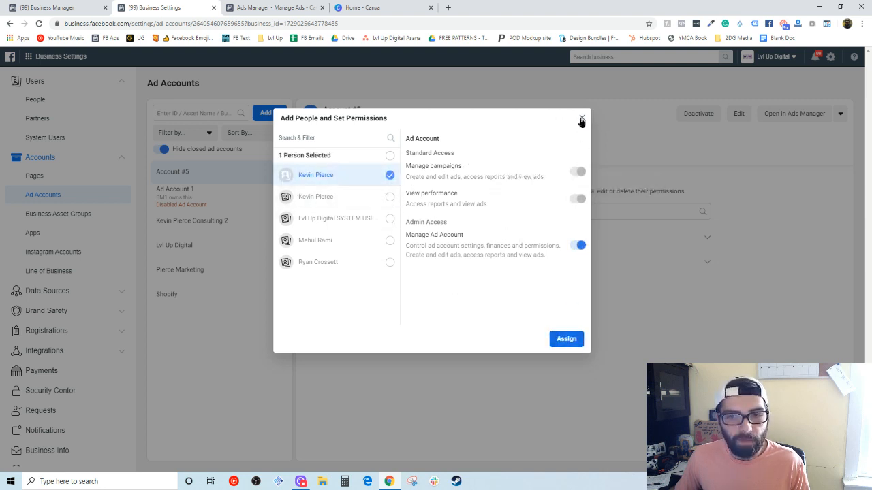
{"action": "left_click", "coordinate": [581, 119]}
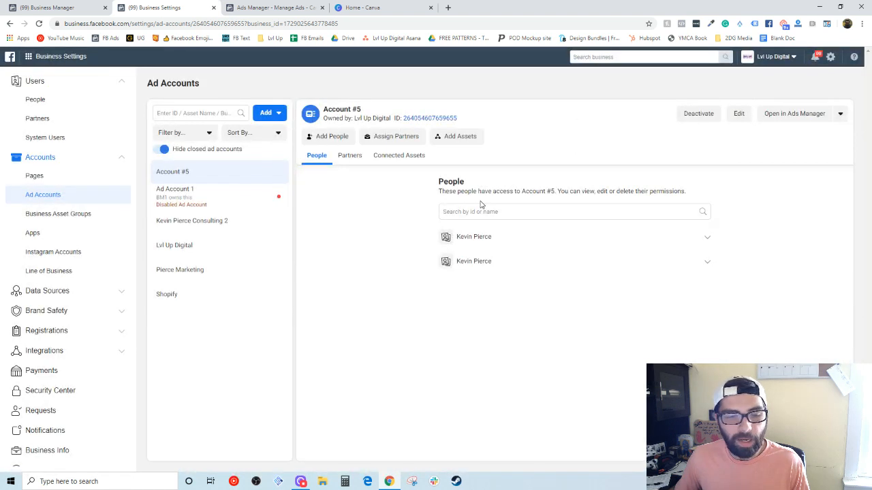
Step: Review the options for adding, requesting access to or creating an ad account
{"action": "left_click", "coordinate": [270, 117]}
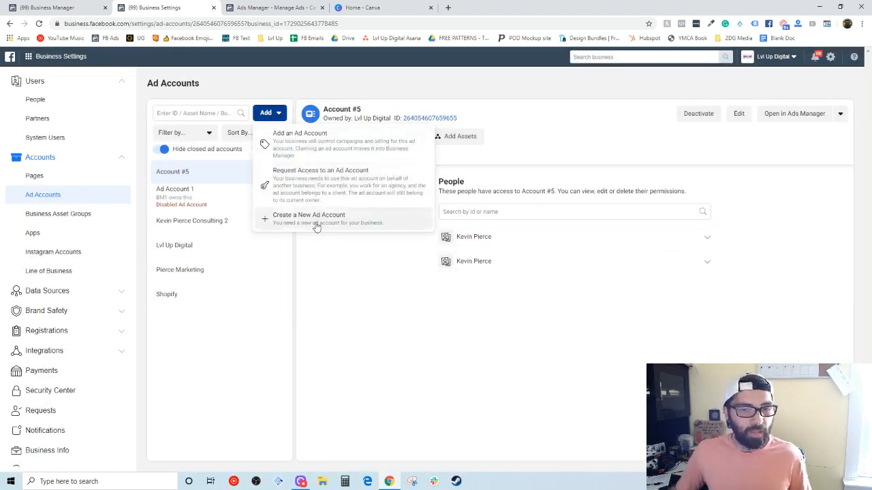
{"action": "left_click", "coordinate": [324, 298]}
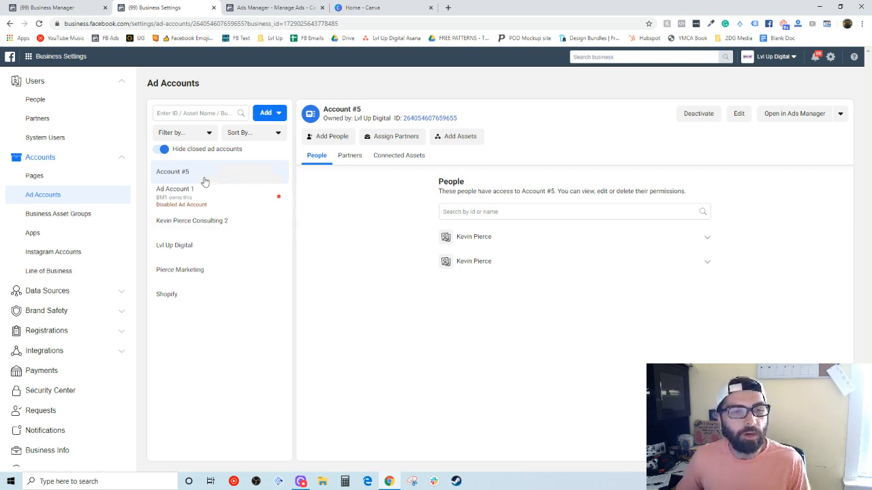
{"action": "left_click", "coordinate": [265, 113]}
{"action": "left_click", "coordinate": [320, 280]}
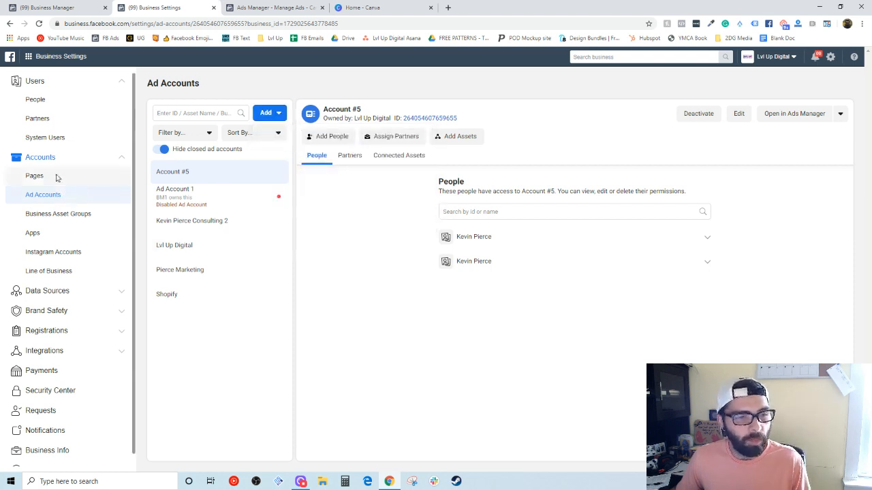
Step: Go to Pages and examine the form for adding an existing Facebook Page, without adding one
{"action": "left_click", "coordinate": [36, 175]}
{"action": "left_click", "coordinate": [268, 114]}
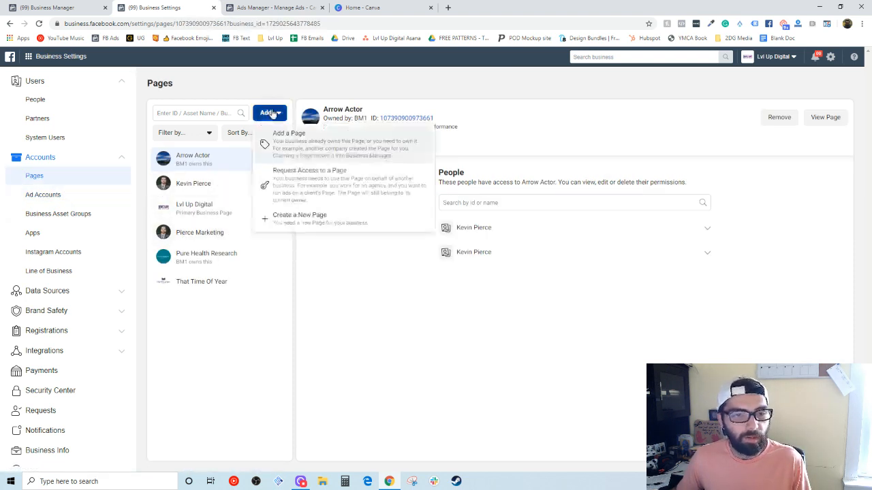
{"action": "left_click", "coordinate": [320, 145]}
{"action": "left_click", "coordinate": [374, 222]}
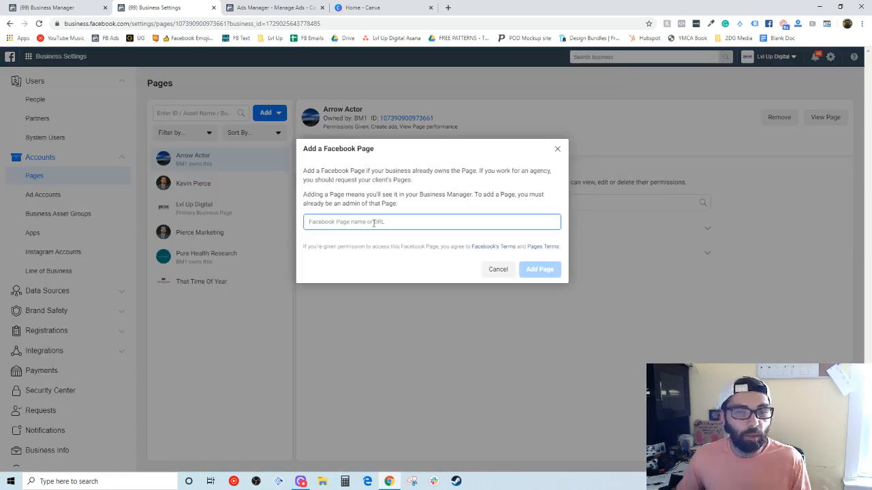
{"action": "left_click", "coordinate": [557, 151]}
Step: View the category choices for creating a new Page and cancel the creation
{"action": "left_click", "coordinate": [268, 112]}
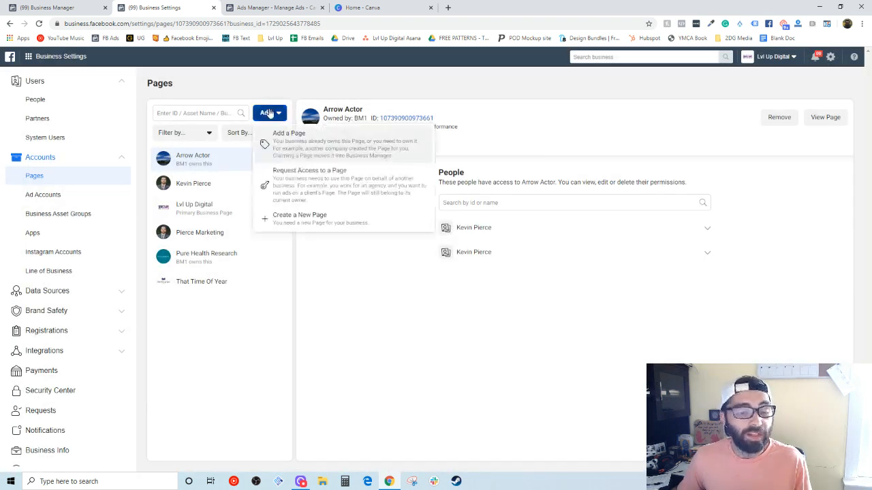
{"action": "left_click", "coordinate": [339, 219]}
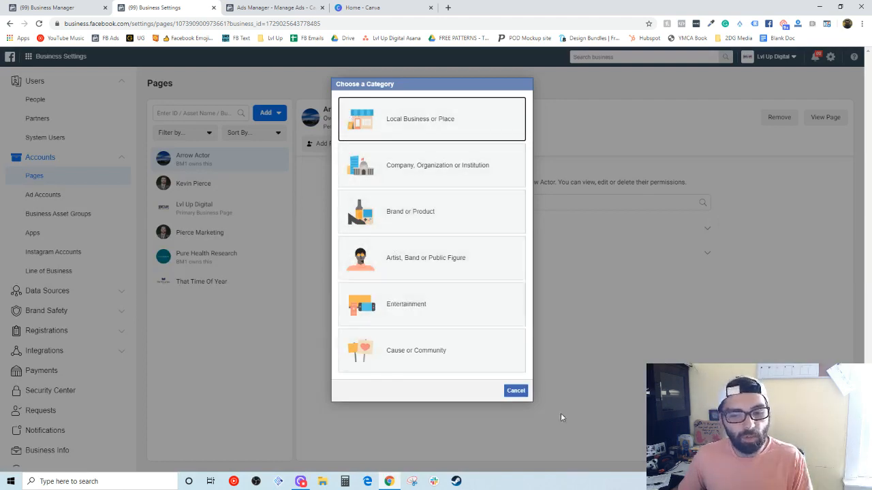
{"action": "left_click", "coordinate": [518, 390]}
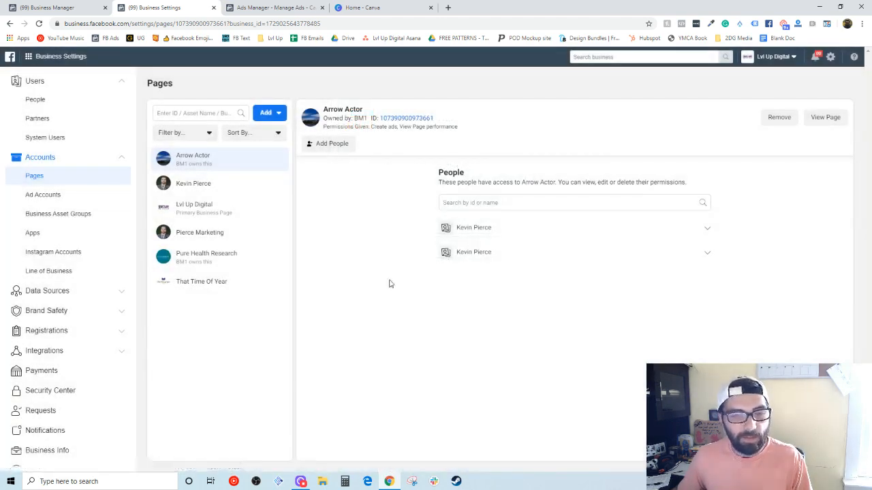
Step: Review the Page permissions that can be given to the first listed person for Arrow Actor, closing the form without assigning any
{"action": "left_click", "coordinate": [332, 145]}
{"action": "left_click", "coordinate": [367, 174]}
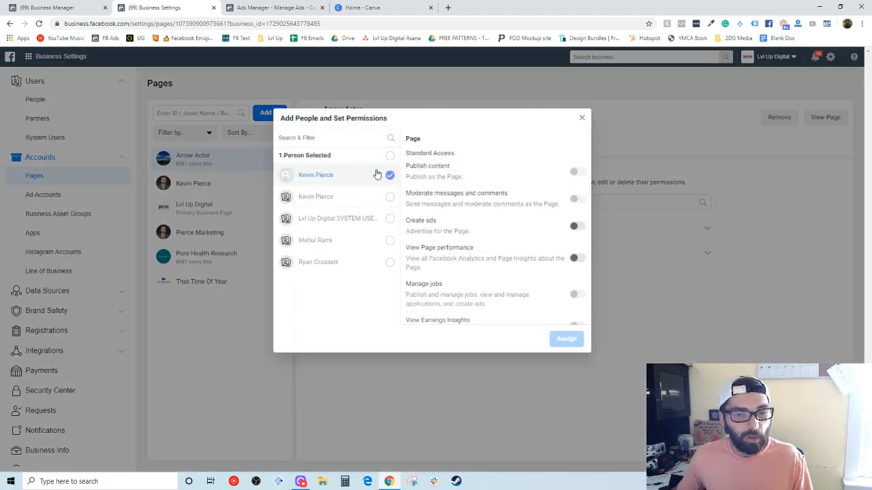
{"action": "scroll", "coordinate": [517, 287], "scroll_direction": "down", "scroll_amount": 2}
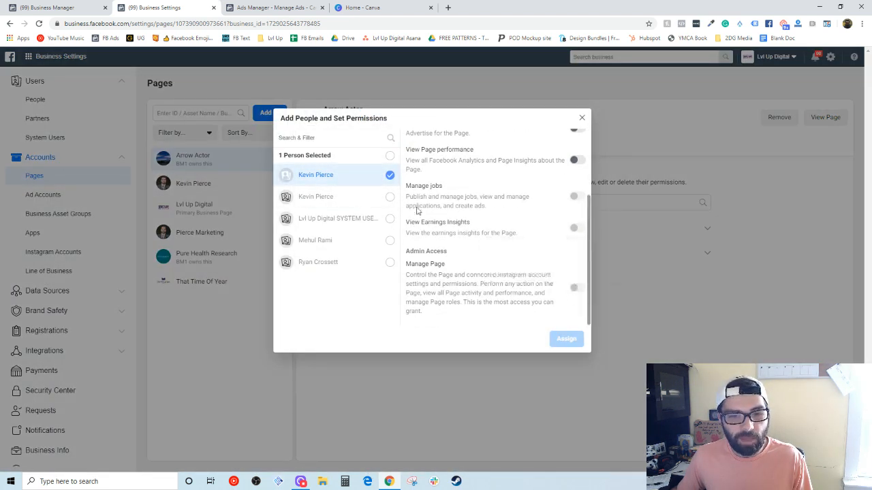
{"action": "left_click", "coordinate": [582, 119]}
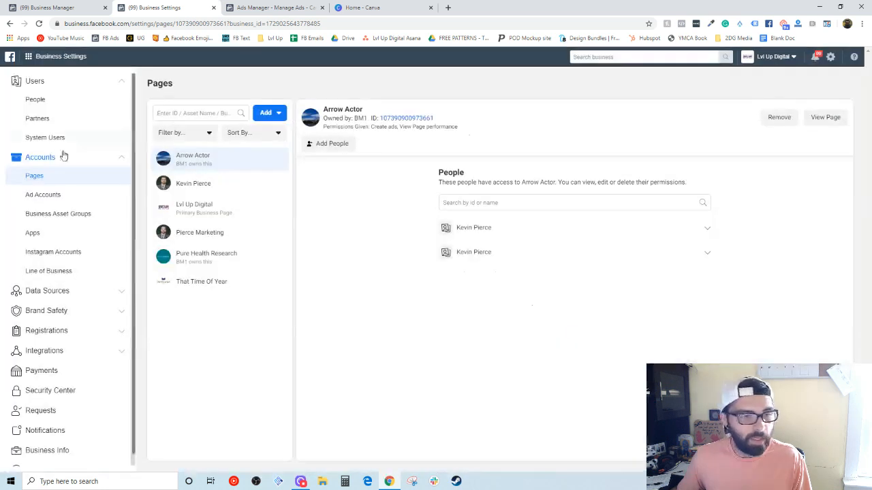
Step: Go to Pixels under Data Sources and examine the name and website fields for adding a pixel, without creating one
{"action": "left_click", "coordinate": [59, 292]}
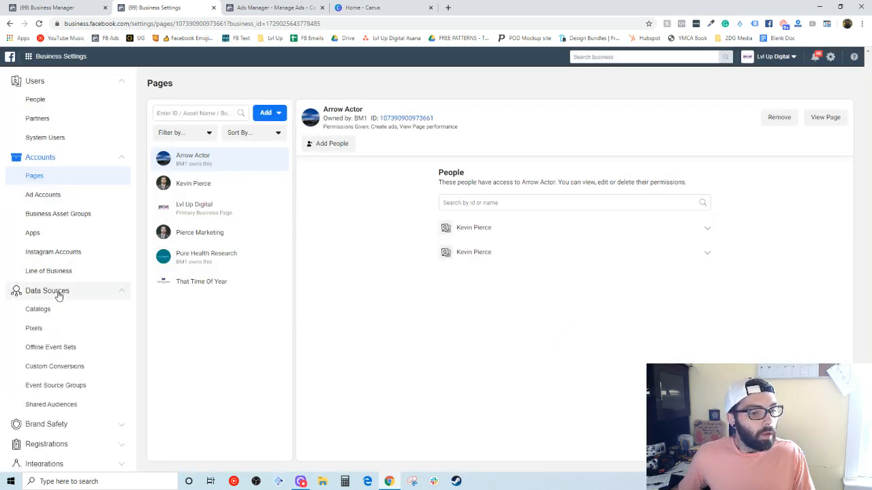
{"action": "left_click", "coordinate": [61, 330]}
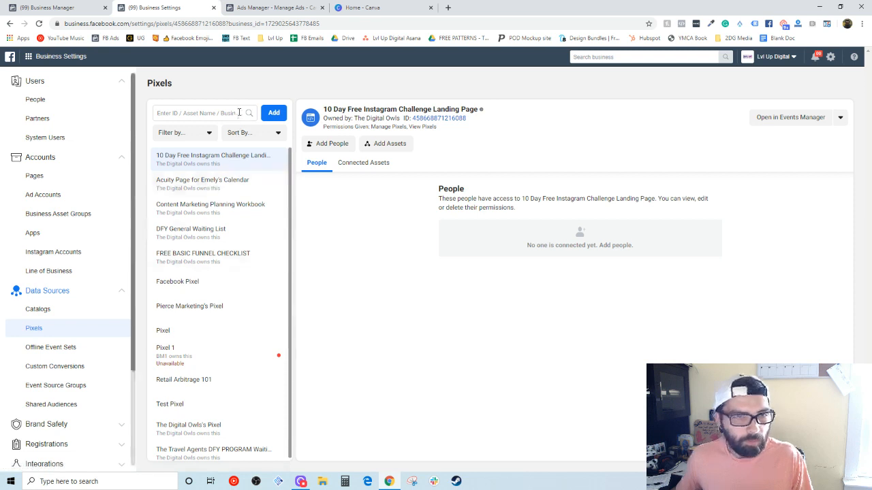
{"action": "left_click", "coordinate": [273, 113]}
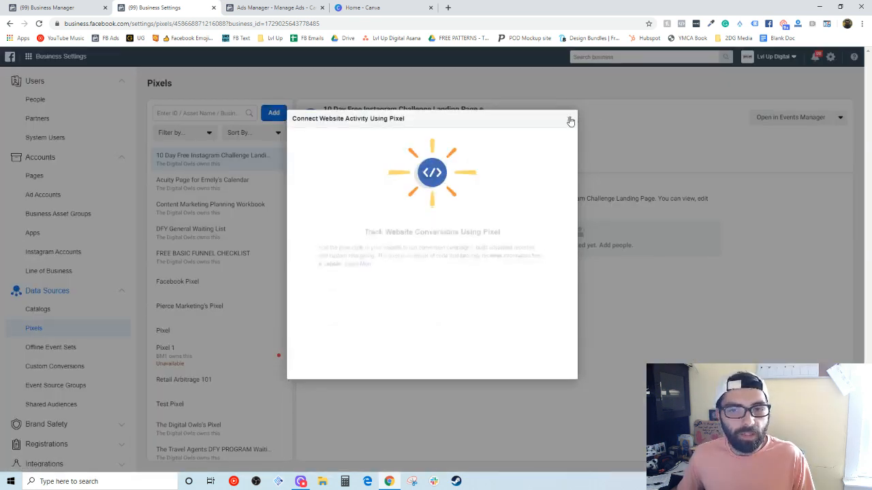
{"action": "left_click", "coordinate": [569, 118]}
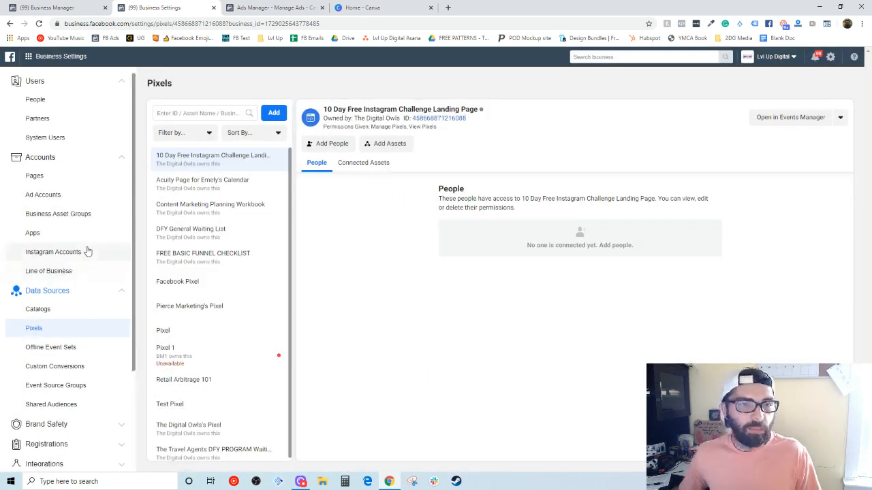
{"action": "left_click", "coordinate": [263, 6]}
{"action": "left_click", "coordinate": [200, 10]}
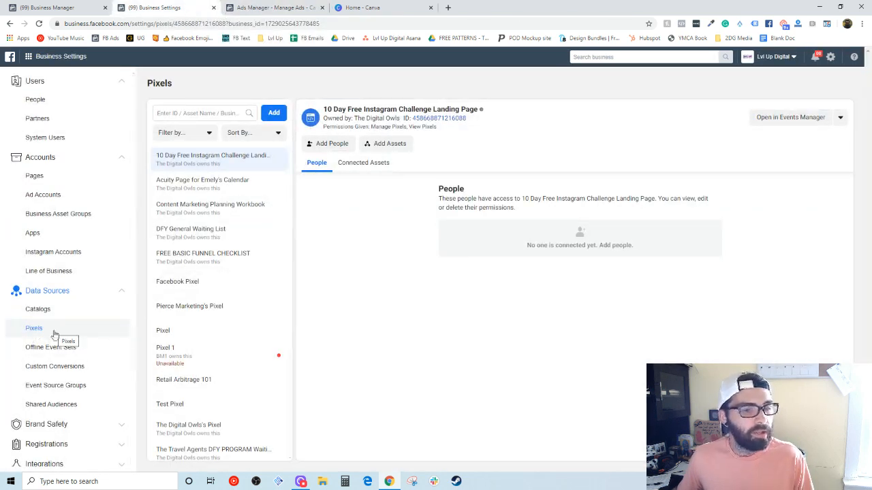
{"action": "left_click", "coordinate": [274, 113]}
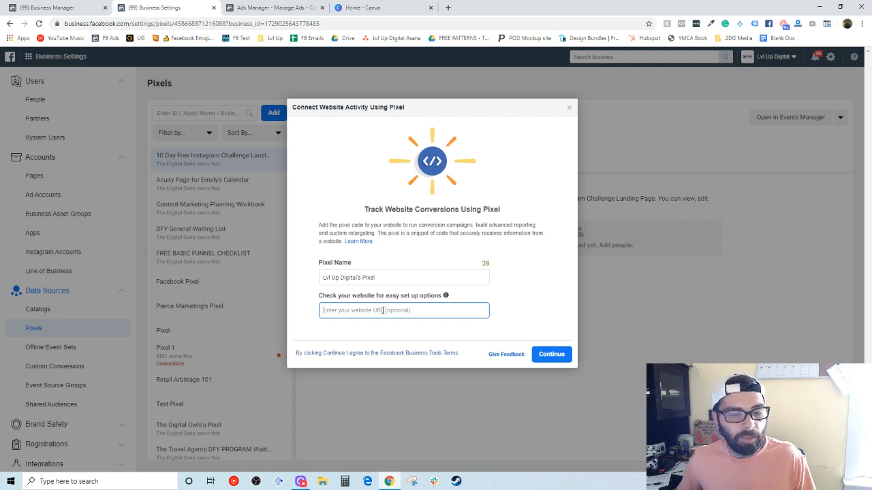
{"action": "left_click", "coordinate": [374, 279]}
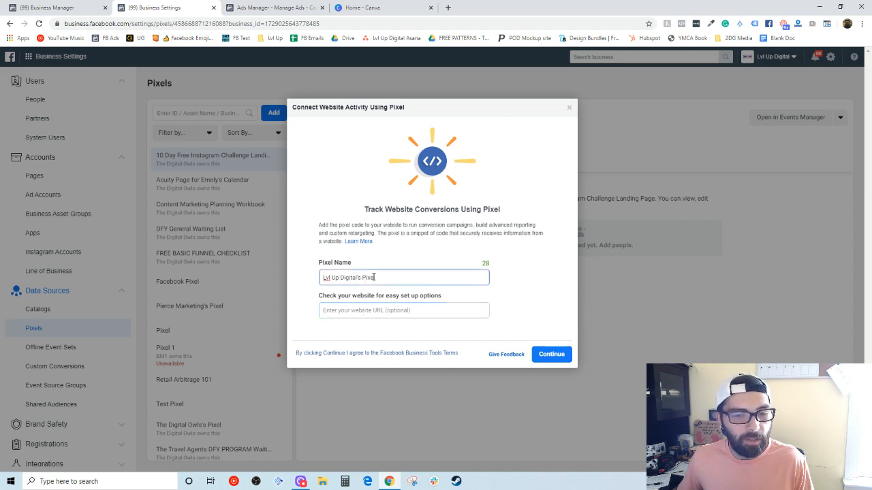
{"action": "left_click", "coordinate": [570, 111]}
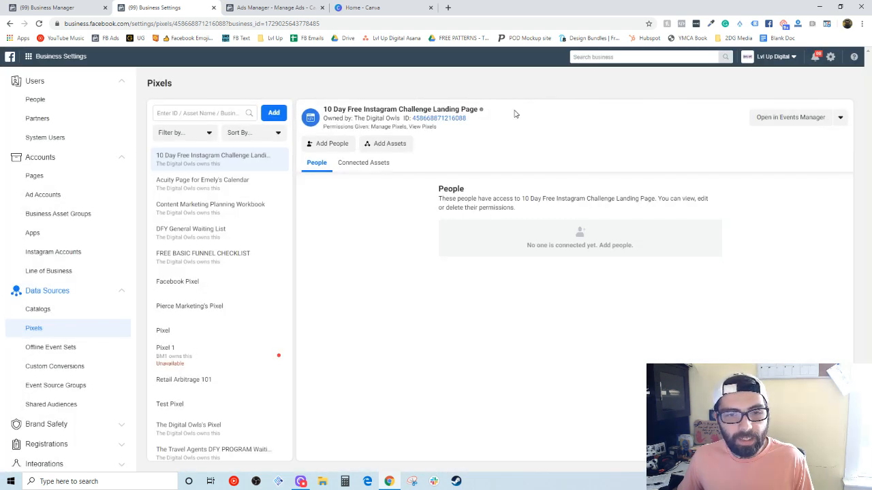
Step: Try giving the first listed person Manage Pixel access to the 10 Day Free Instagram Challenge Landing Page pixel, closing the form without assigning it
{"action": "left_click", "coordinate": [326, 145]}
{"action": "left_click", "coordinate": [384, 176]}
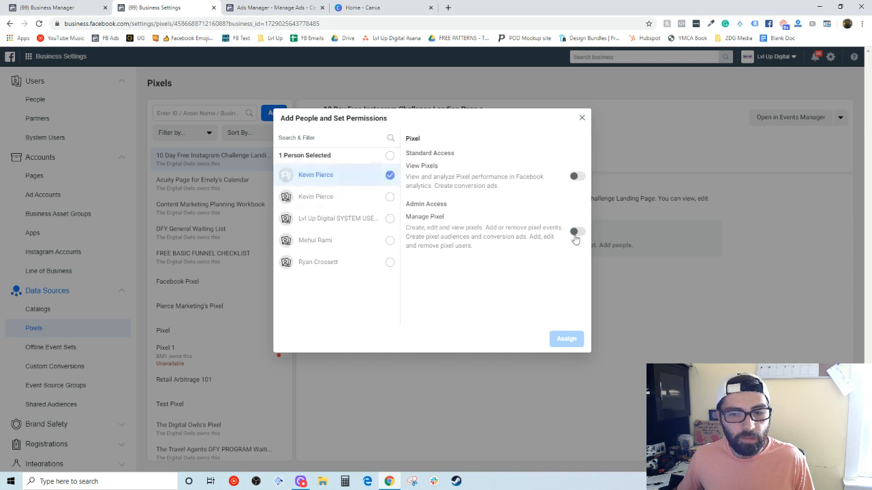
{"action": "left_click", "coordinate": [576, 232]}
{"action": "left_click", "coordinate": [582, 119]}
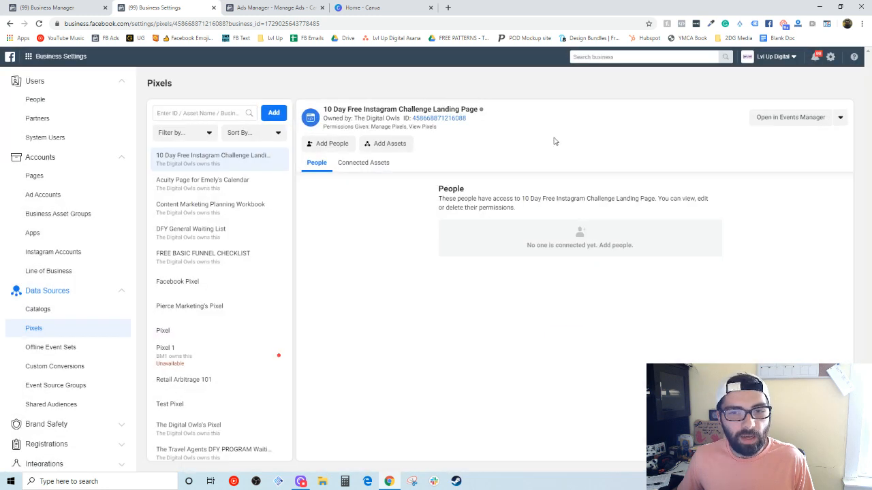
Step: View the current pixel's connected assets and people, and open the details of the pixel named "Pixel"
{"action": "left_click", "coordinate": [368, 166]}
{"action": "left_click", "coordinate": [317, 164]}
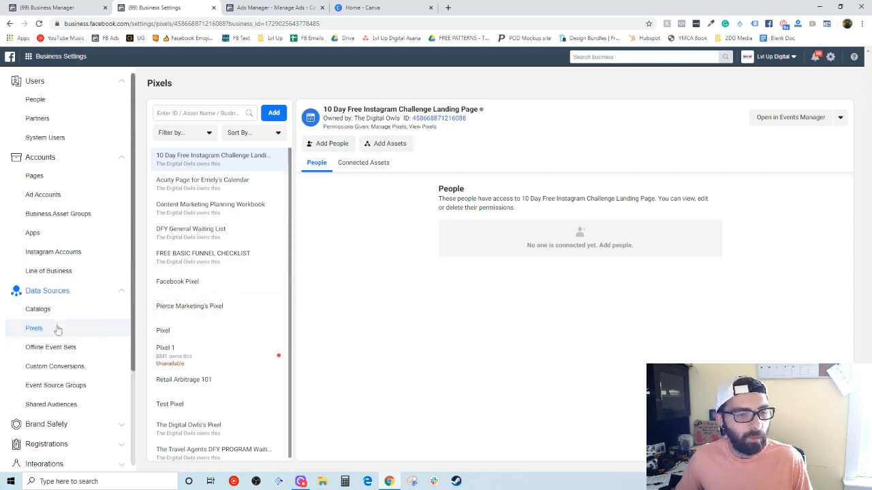
{"action": "left_click", "coordinate": [234, 333]}
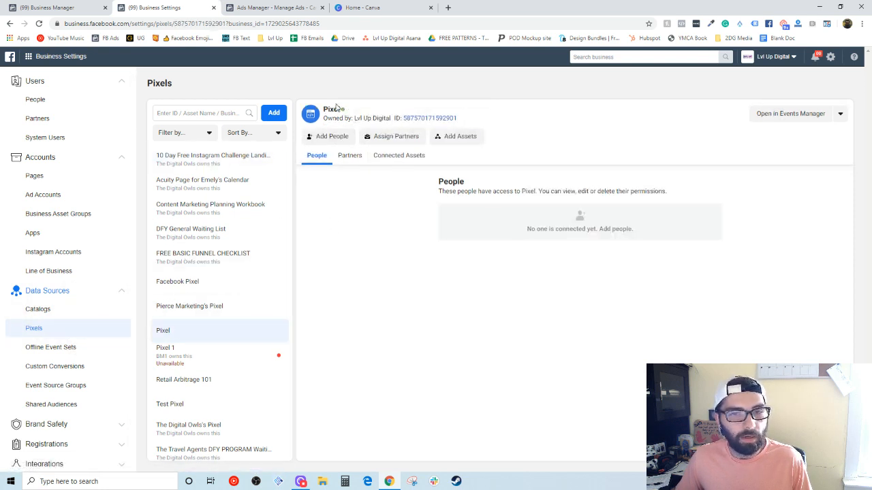
Step: Switch to Ads Manager, search the business tools for "events" and bring up Events Manager
{"action": "left_click", "coordinate": [261, 8]}
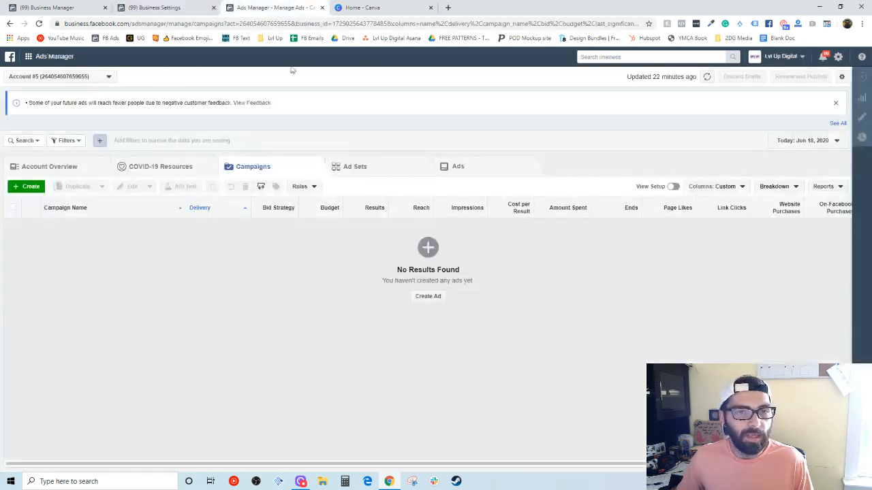
{"action": "left_click", "coordinate": [587, 57]}
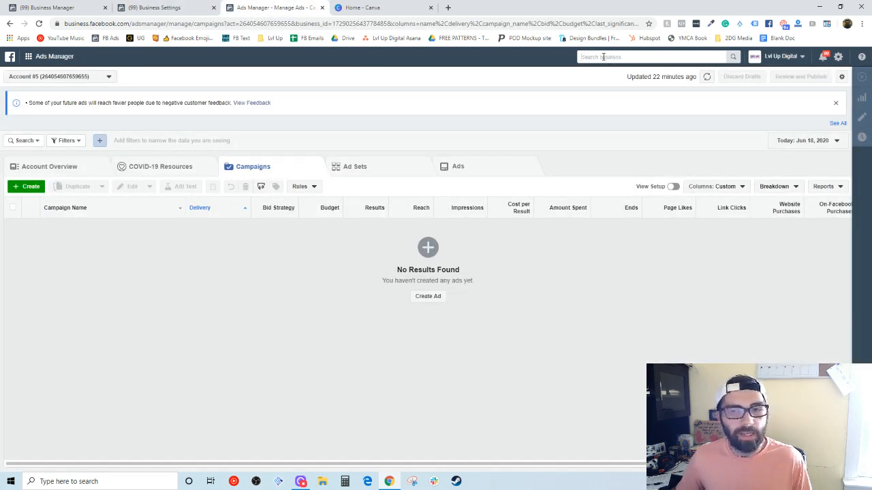
{"action": "type", "text": "events"}
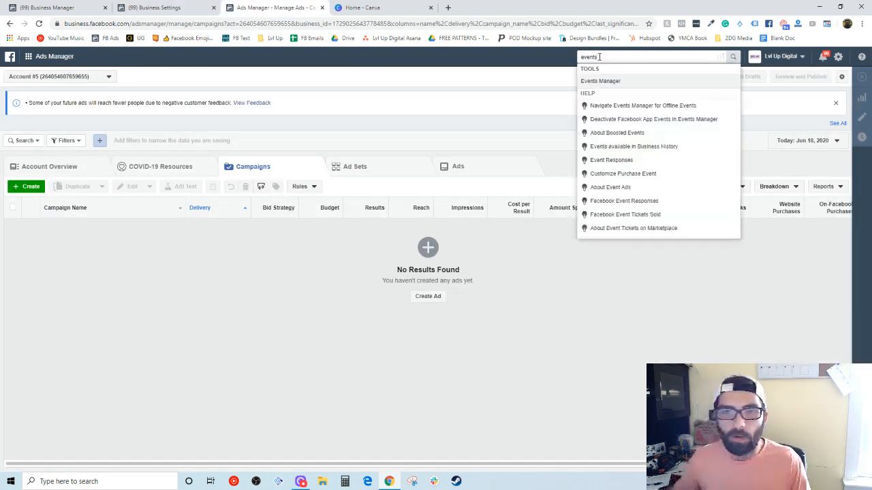
{"action": "left_click", "coordinate": [600, 81]}
{"action": "left_click", "coordinate": [273, 7]}
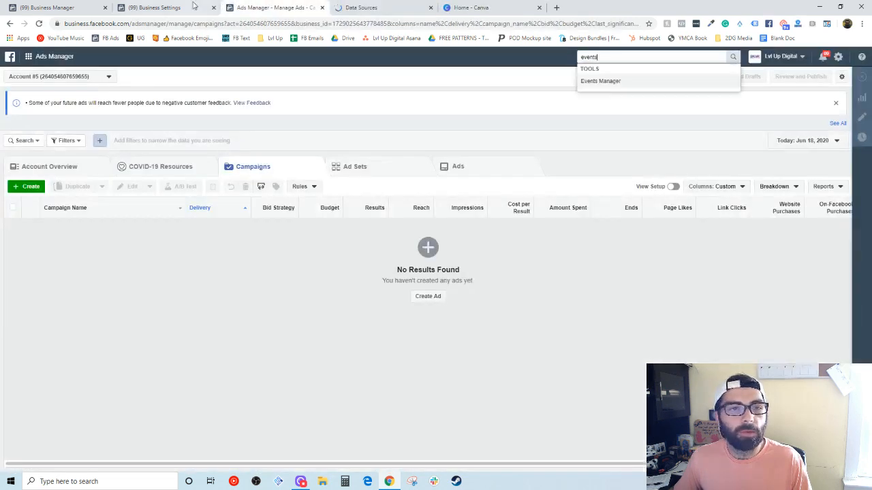
{"action": "left_click", "coordinate": [194, 5]}
{"action": "left_click", "coordinate": [264, 5]}
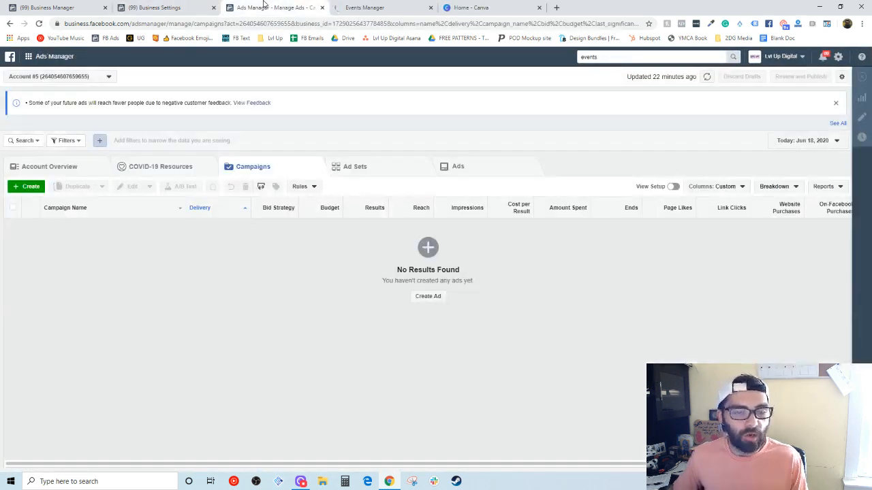
{"action": "left_click", "coordinate": [179, 6]}
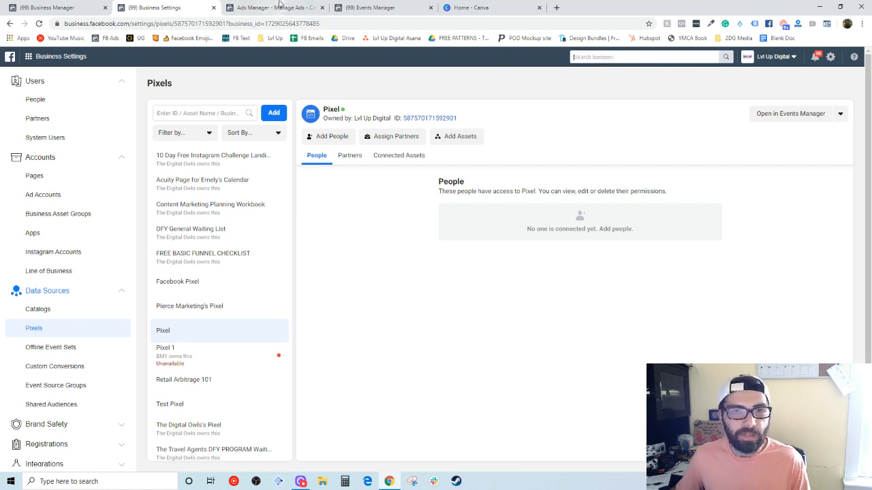
{"action": "left_click", "coordinate": [386, 10]}
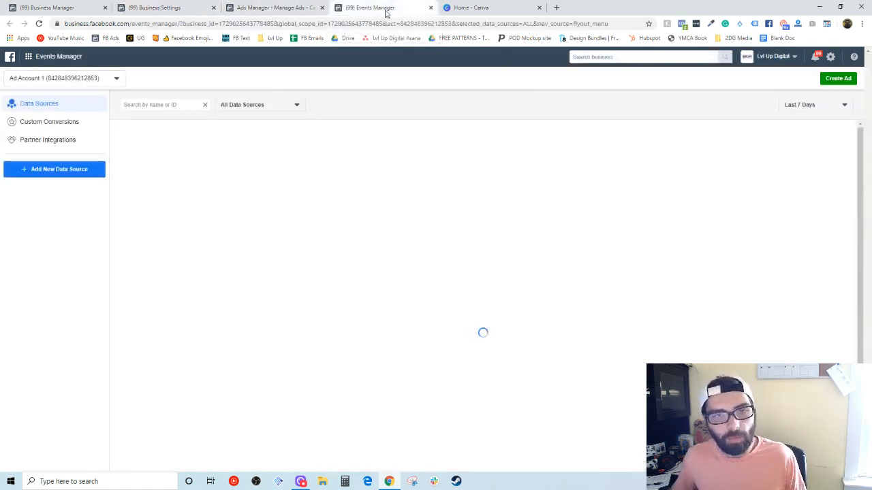
Step: Search for "even" within Events Manager and dismiss the suggestions without opening one
{"action": "left_click", "coordinate": [591, 59]}
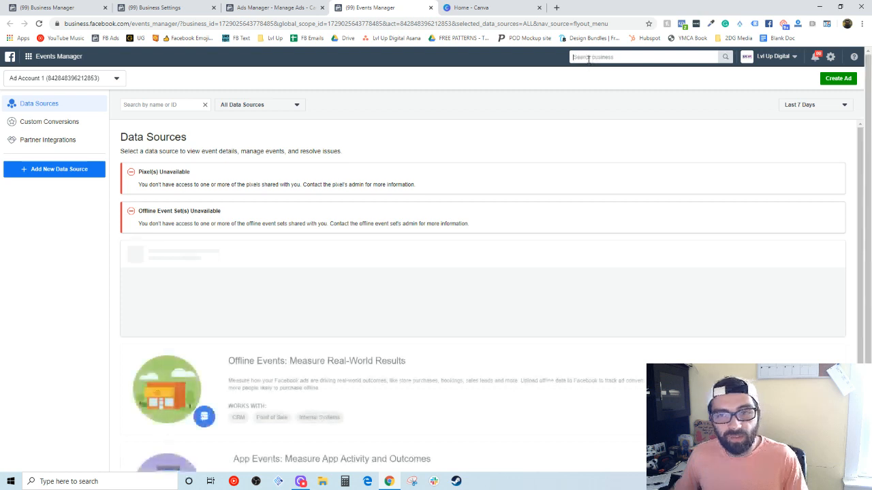
{"action": "type", "text": "even"}
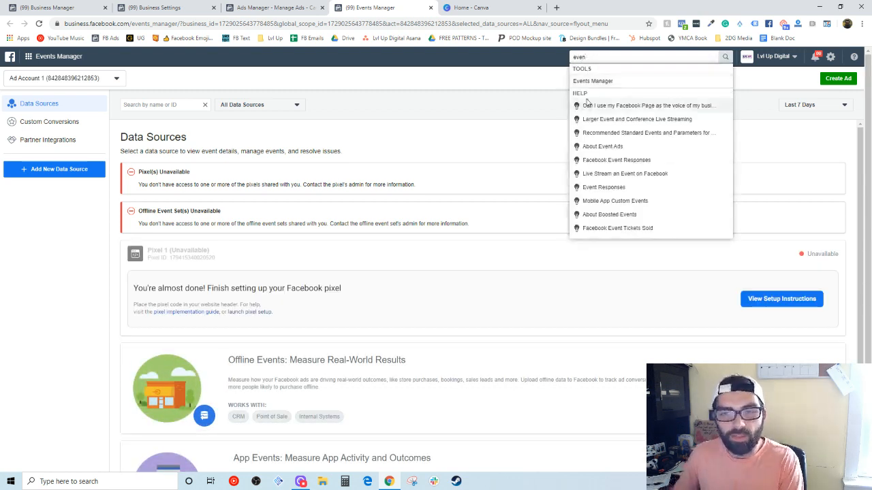
{"action": "left_click", "coordinate": [510, 92]}
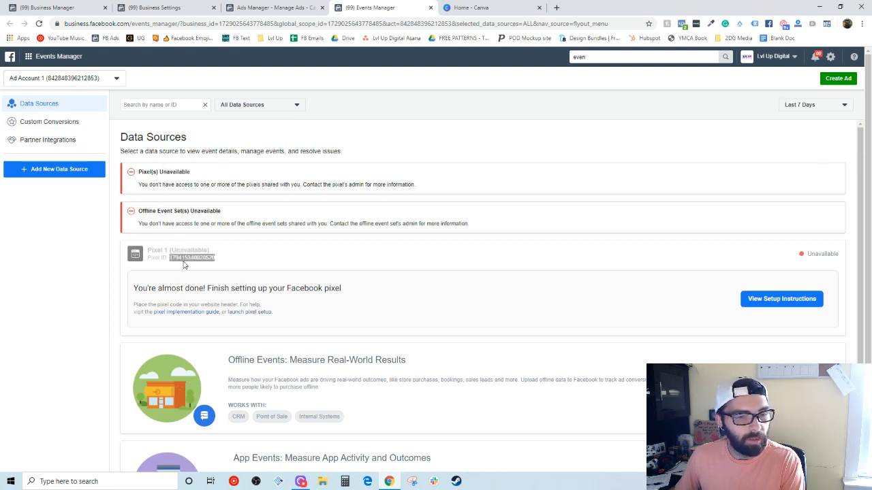
Step: Browse the ad accounts available in Events Manager without switching, and highlight the ID of Pixel 1
{"action": "left_click", "coordinate": [113, 78]}
{"action": "scroll", "coordinate": [64, 148], "scroll_direction": "down", "scroll_amount": 6}
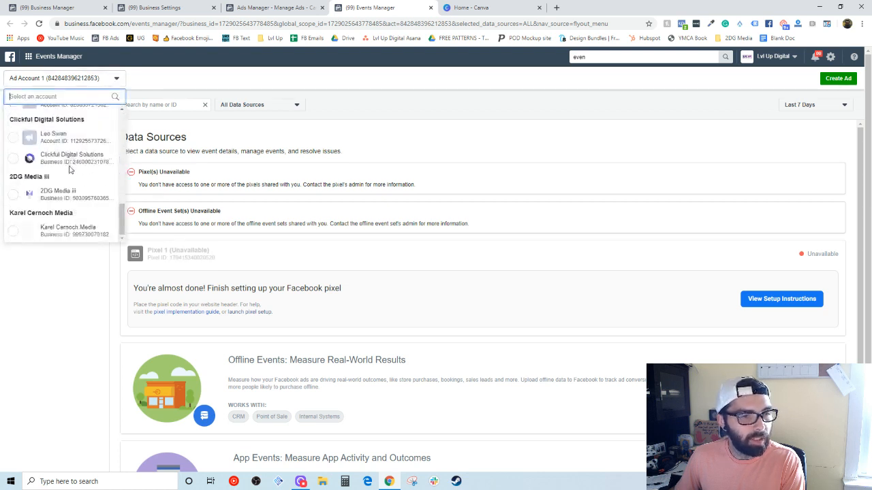
{"action": "left_click", "coordinate": [200, 257]}
{"action": "double_click", "coordinate": [195, 257]}
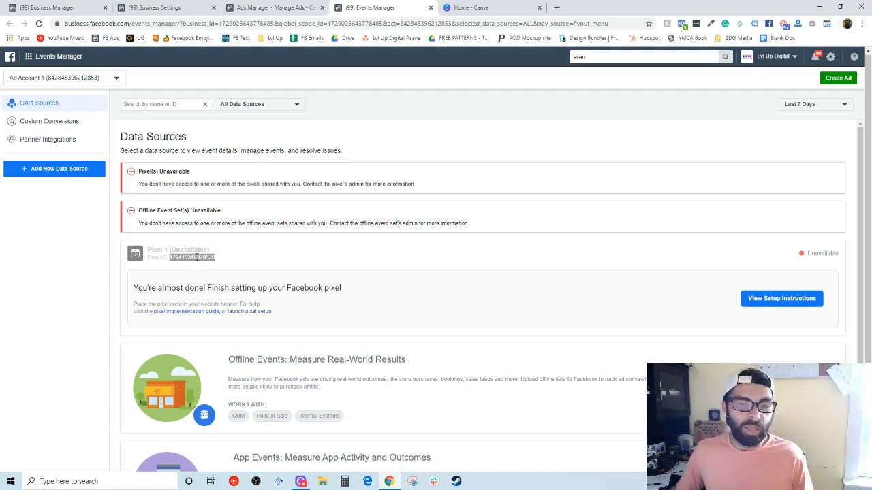
Step: Close Events Manager and return to the Ads Manager campaigns view, dismissing the search suggestions
{"action": "left_click", "coordinate": [430, 7]}
{"action": "left_click", "coordinate": [276, 8]}
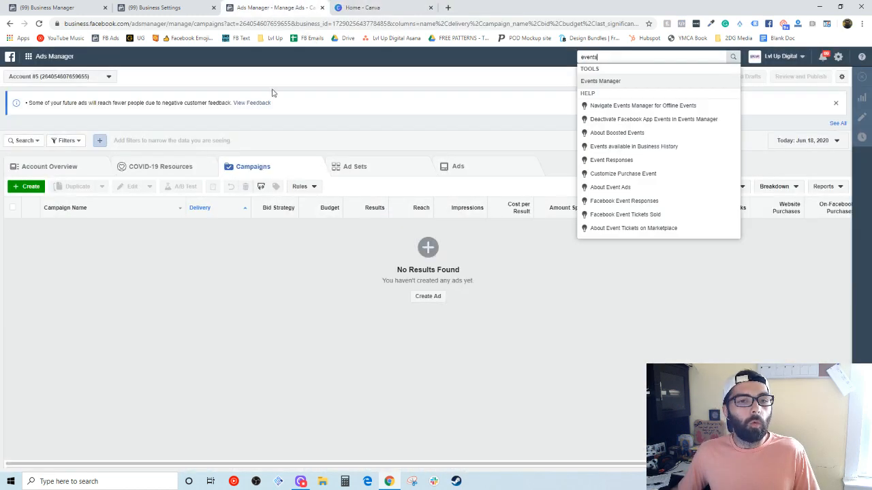
{"action": "left_click", "coordinate": [375, 118]}
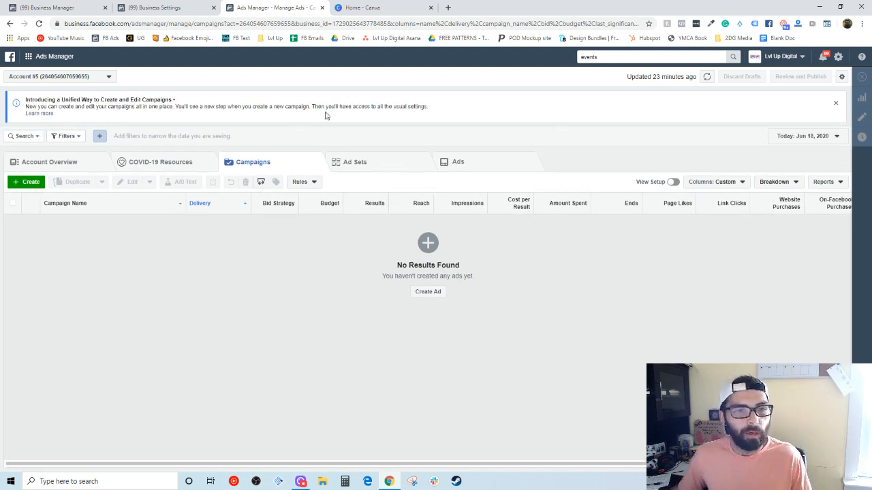
Step: Search the business tools for "ads", open Ads Manager from the suggestions, and close the extra tab
{"action": "double_click", "coordinate": [593, 57]}
{"action": "type", "text": "ads"}
{"action": "left_click", "coordinate": [612, 81]}
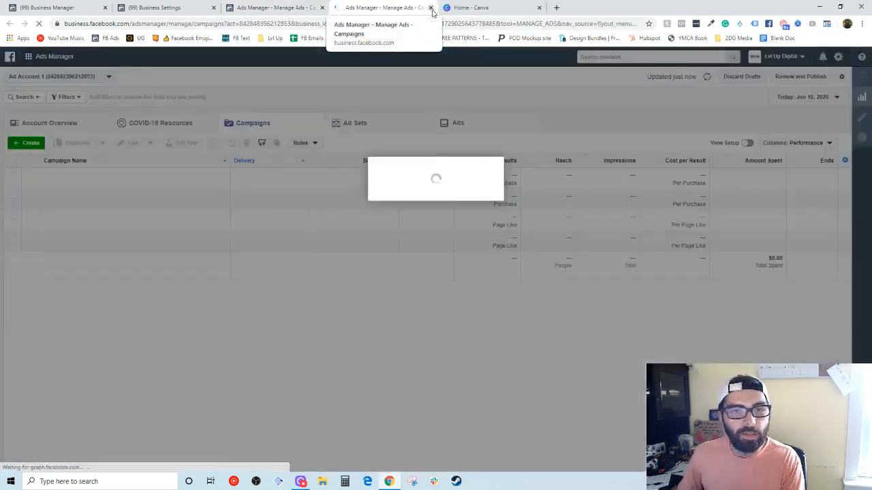
{"action": "key", "text": "ctrl+w"}
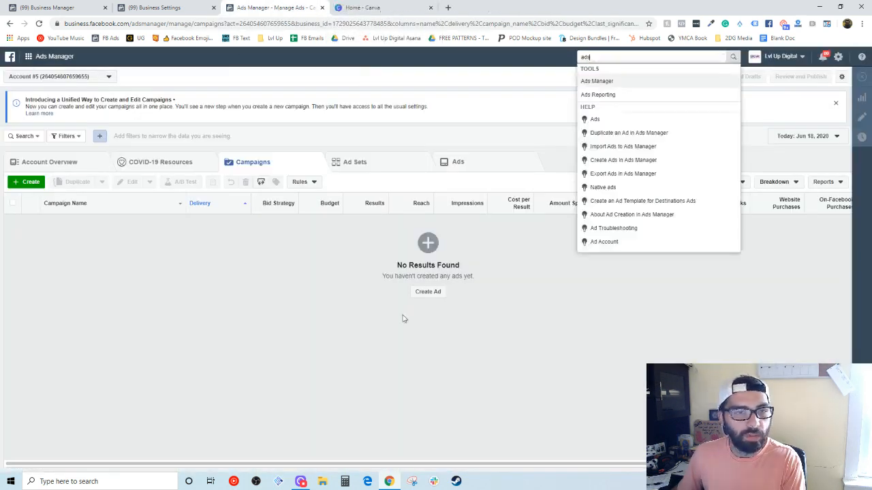
{"action": "left_click", "coordinate": [552, 92]}
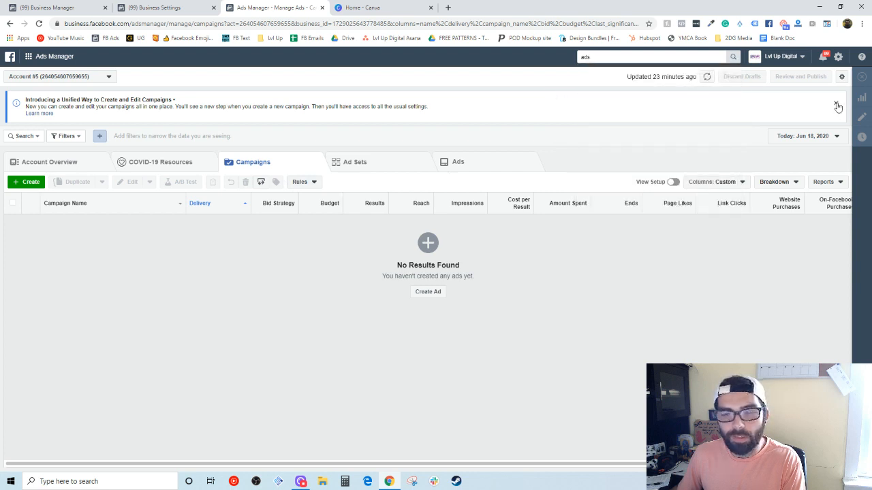
Step: Dismiss the notice about creating and editing campaigns, and view Creative Reporting in the Account Overview
{"action": "left_click", "coordinate": [835, 104]}
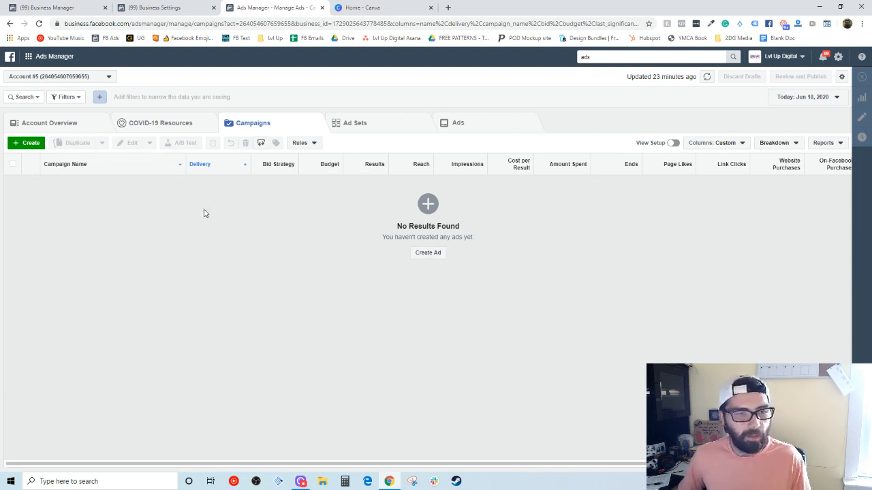
{"action": "left_click", "coordinate": [60, 121]}
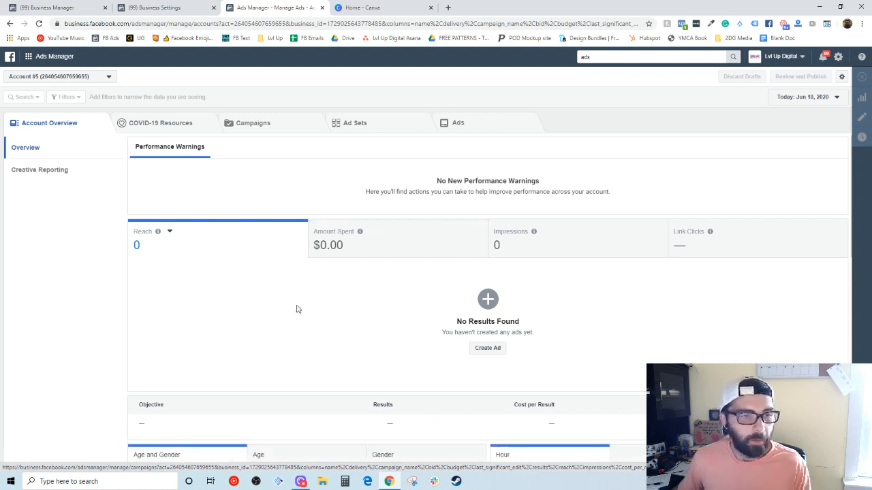
{"action": "left_click", "coordinate": [49, 170]}
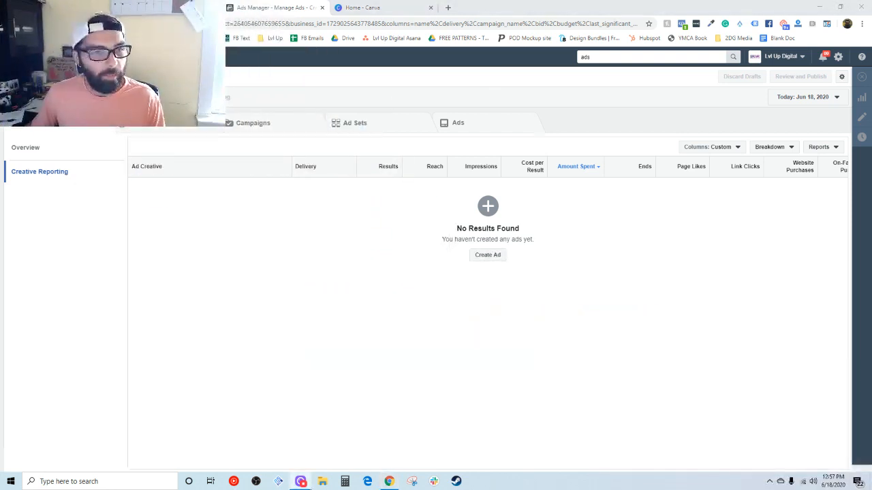
Step: Switch from Account #5 to the ad account listed under the Sleepgram business
{"action": "left_click", "coordinate": [103, 77]}
{"action": "scroll", "coordinate": [116, 280], "scroll_direction": "down", "scroll_amount": 2}
{"action": "scroll", "coordinate": [116, 280], "scroll_direction": "down", "scroll_amount": 2}
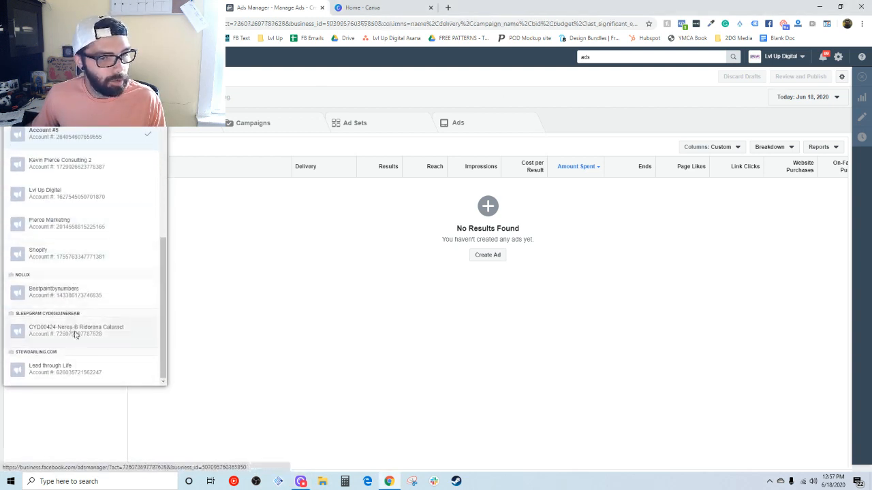
{"action": "left_click", "coordinate": [74, 331]}
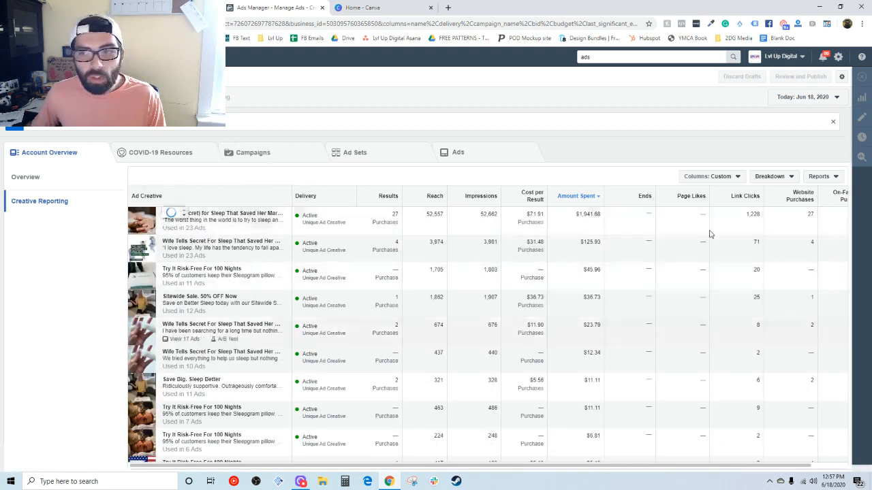
Step: Show Creative Reporting for the Lifetime date range and look through the ad creatives
{"action": "left_click", "coordinate": [804, 97]}
{"action": "left_click", "coordinate": [807, 133]}
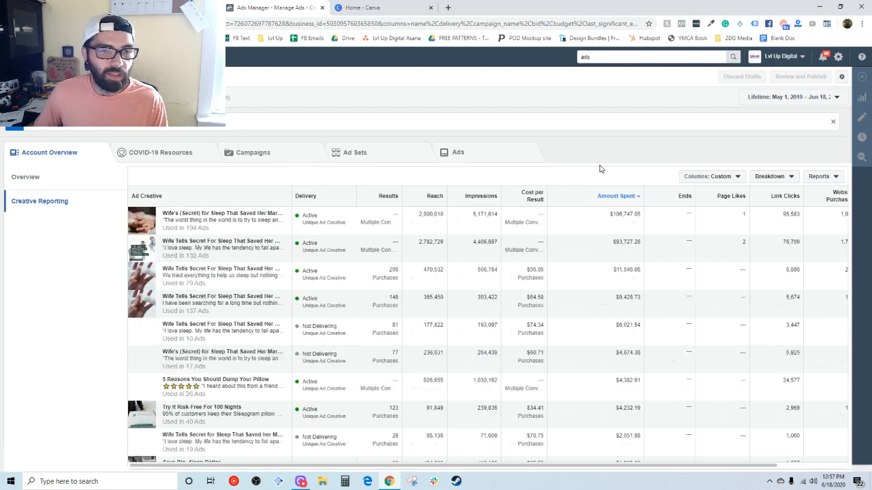
{"action": "scroll", "coordinate": [579, 229], "scroll_direction": "down", "scroll_amount": 1}
{"action": "scroll", "coordinate": [560, 229], "scroll_direction": "up", "scroll_amount": 1}
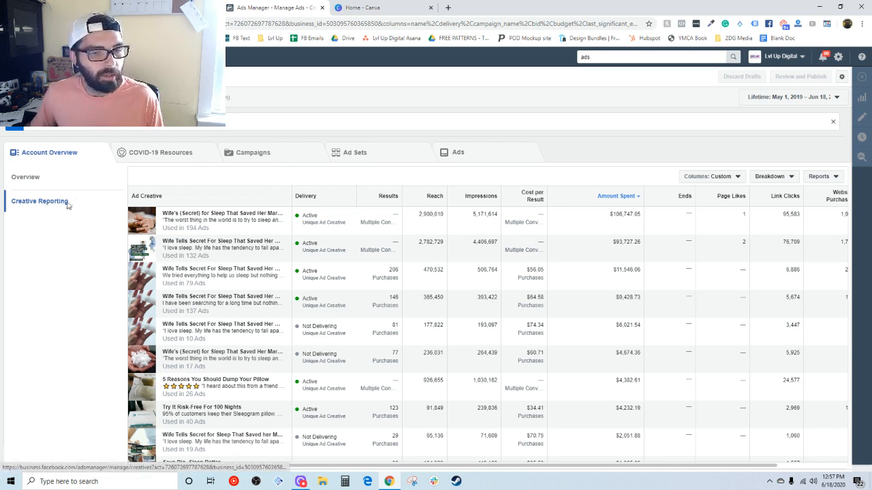
Step: Change the reporting date range to Last 7 days and from there to Last 30 days
{"action": "left_click", "coordinate": [797, 99]}
{"action": "left_click", "coordinate": [809, 170]}
{"action": "left_click", "coordinate": [790, 101]}
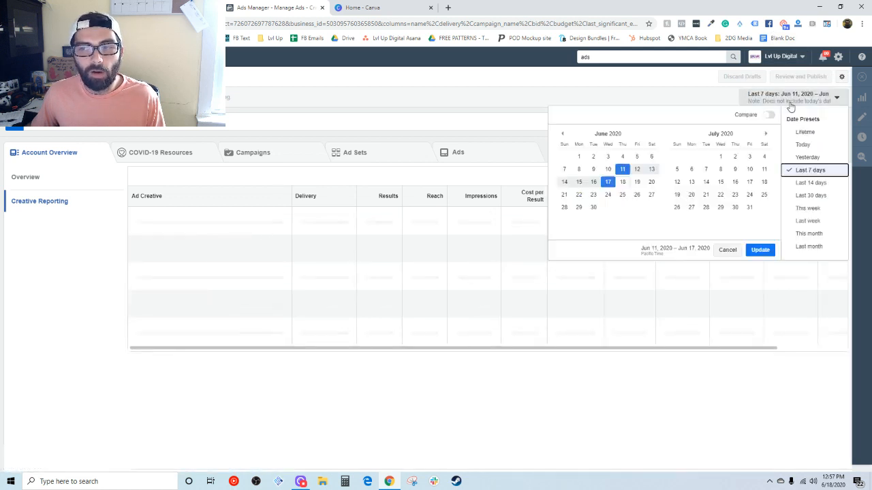
{"action": "left_click", "coordinate": [821, 198]}
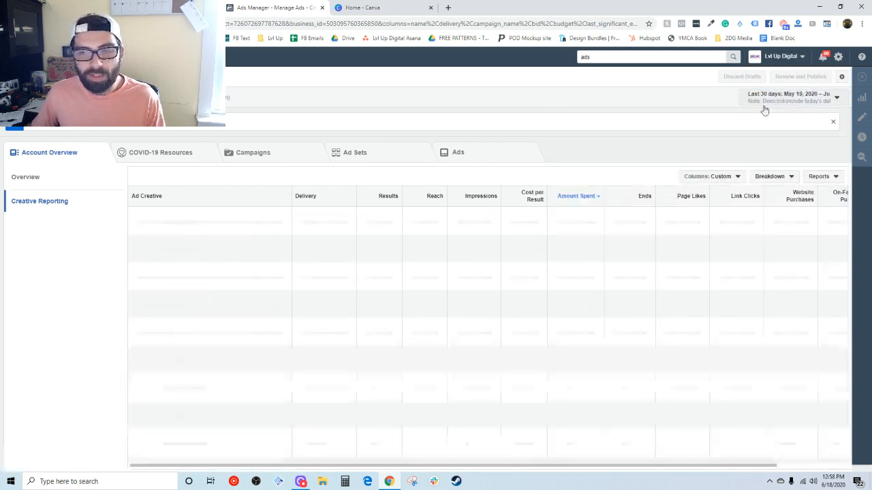
Step: Check the list of available ad accounts without switching to another one
{"action": "left_click", "coordinate": [81, 76]}
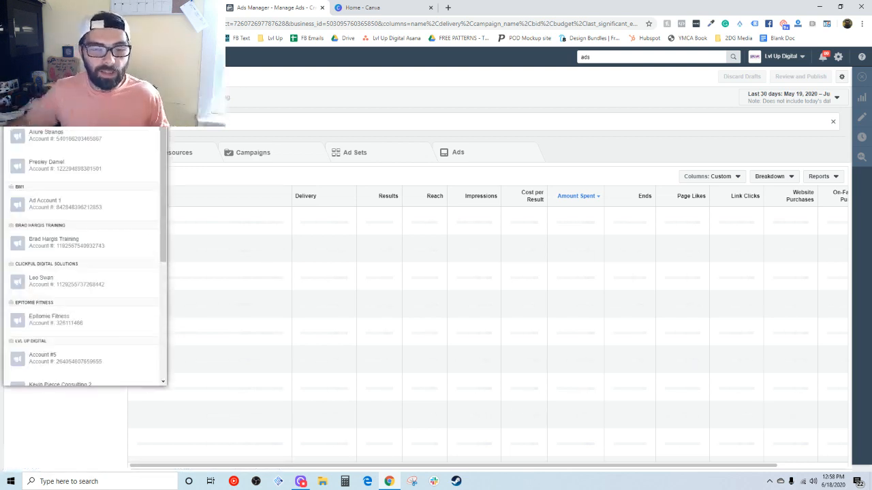
{"action": "left_click", "coordinate": [285, 108]}
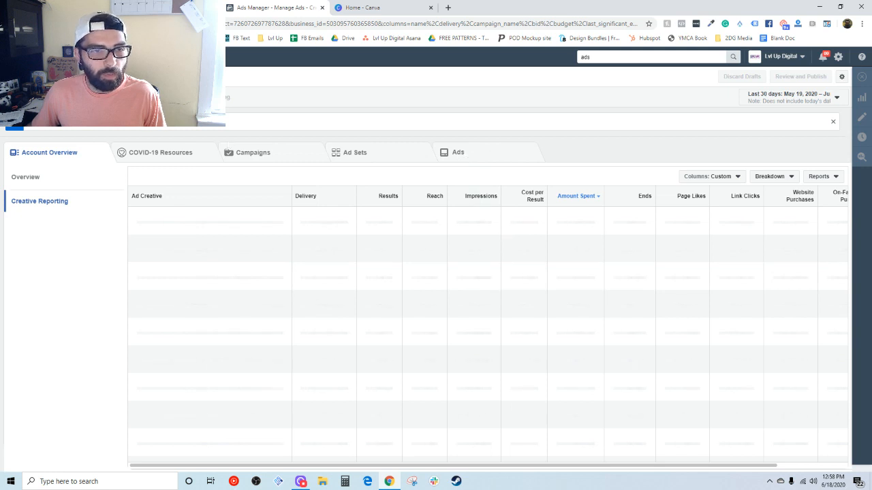
{"action": "left_click", "coordinate": [82, 77]}
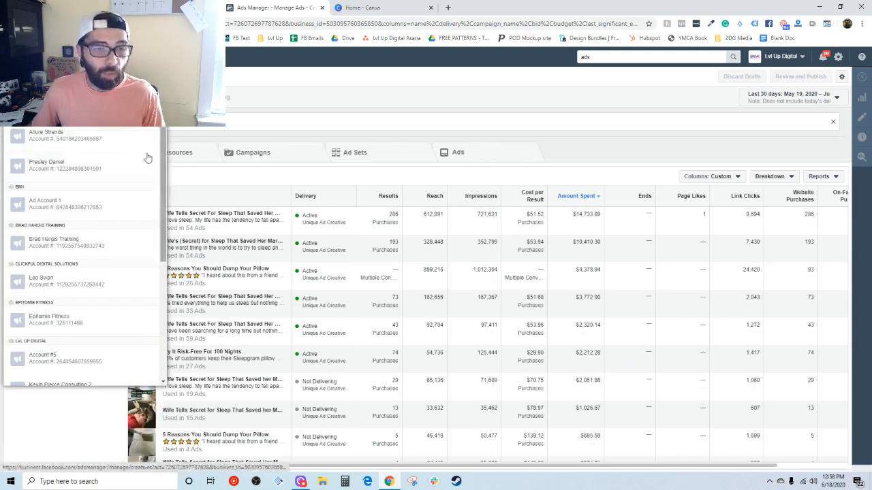
{"action": "left_click", "coordinate": [576, 217]}
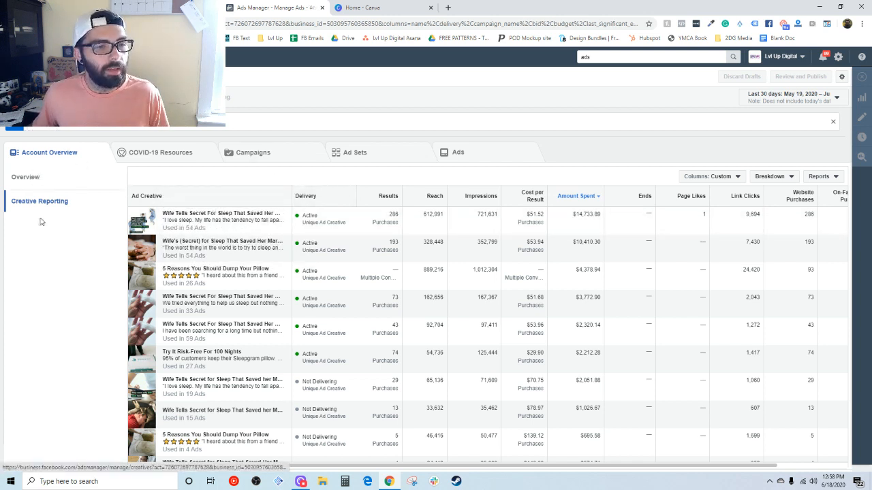
Step: View the account Overview and examine the learning phase, reach, amount spent, objective and age and gender charts
{"action": "left_click", "coordinate": [25, 176]}
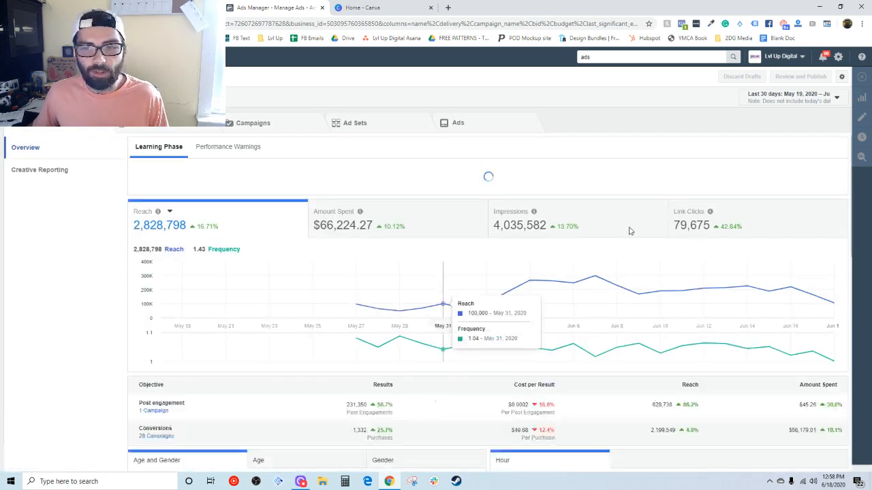
{"action": "scroll", "coordinate": [104, 257], "scroll_direction": "down", "scroll_amount": 2}
{"action": "scroll", "coordinate": [104, 257], "scroll_direction": "up", "scroll_amount": 2}
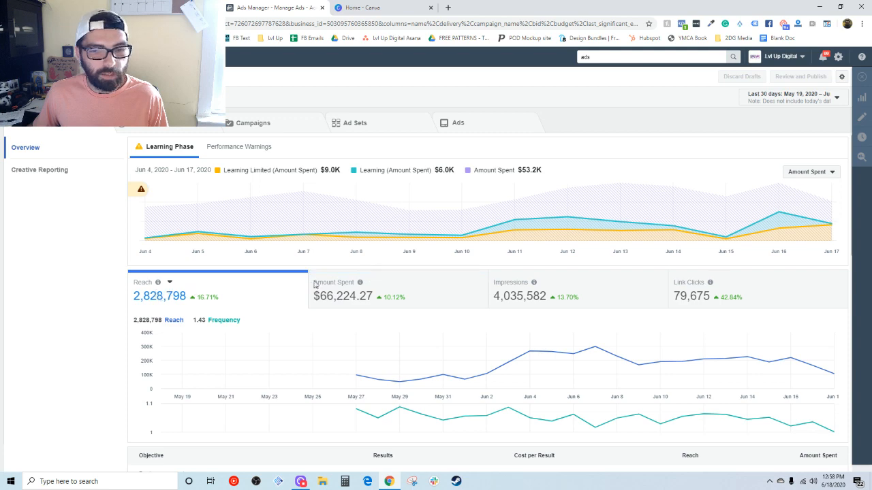
{"action": "scroll", "coordinate": [476, 299], "scroll_direction": "down", "scroll_amount": 3}
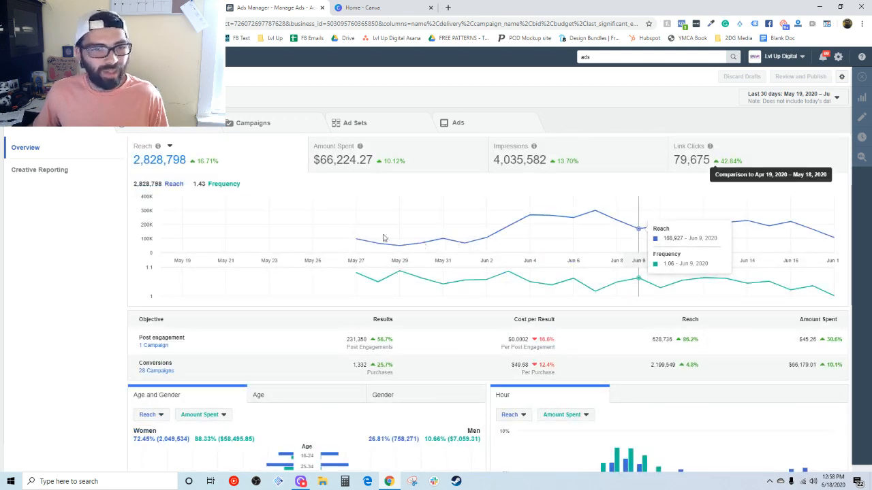
{"action": "scroll", "coordinate": [266, 163], "scroll_direction": "down", "scroll_amount": 2}
{"action": "scroll", "coordinate": [286, 214], "scroll_direction": "up", "scroll_amount": 3}
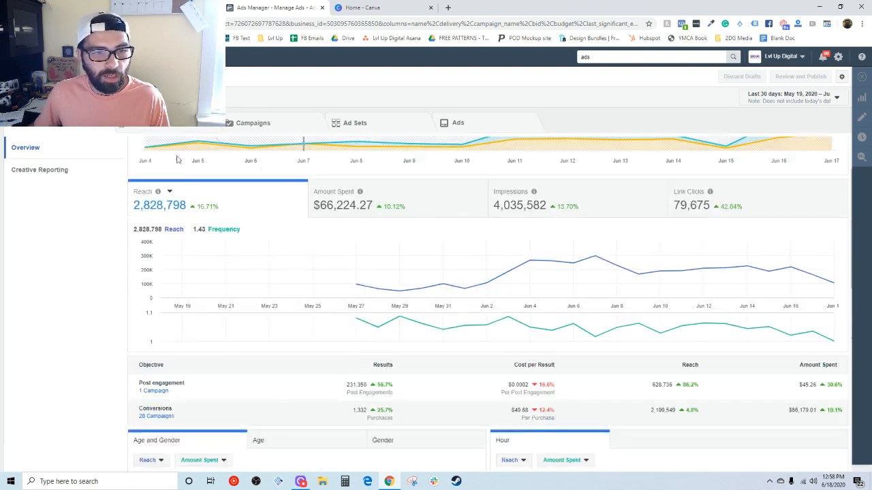
Step: Show the Campaigns list and switch the ad account to Account #5
{"action": "left_click", "coordinate": [258, 124]}
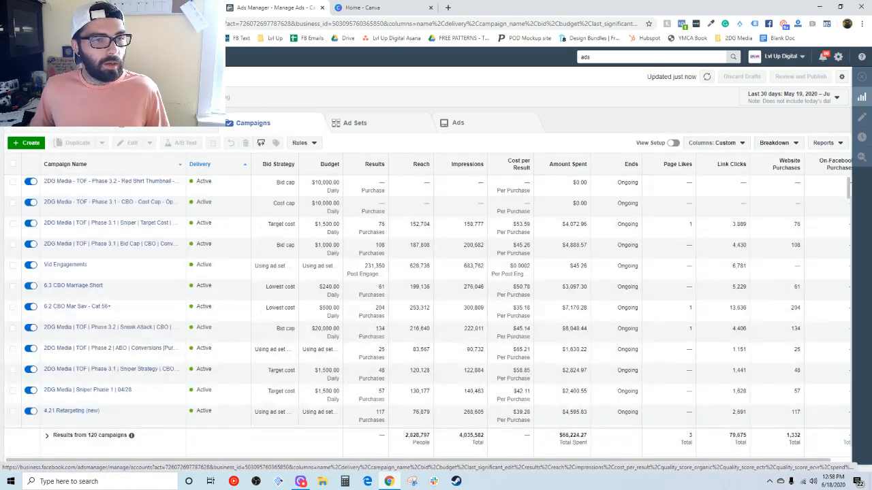
{"action": "scroll", "coordinate": [121, 264], "scroll_direction": "down", "scroll_amount": 3}
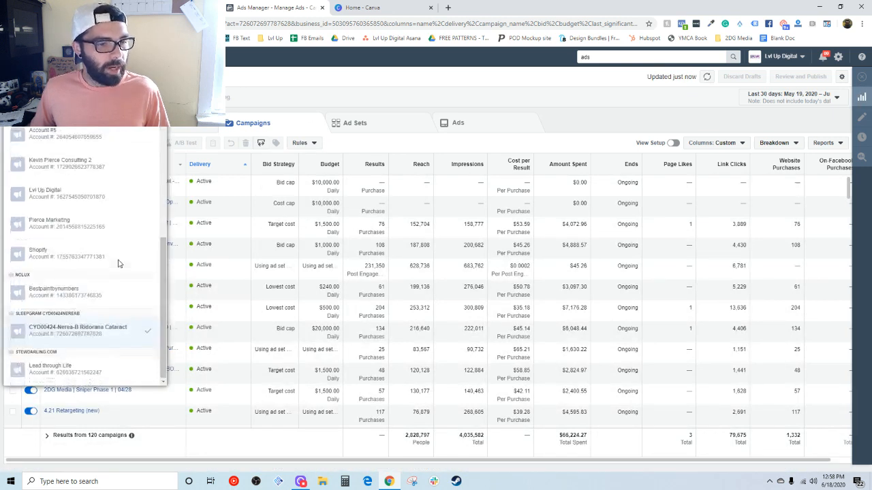
{"action": "left_click", "coordinate": [71, 141]}
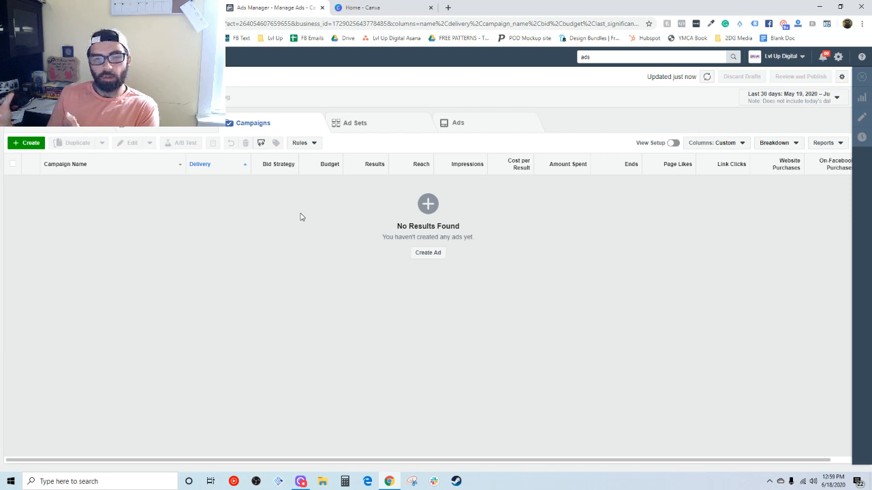
Step: Start creating a new campaign and preview the Lead generation, Messages, Conversions and Catalog sales objectives
{"action": "left_click", "coordinate": [28, 143]}
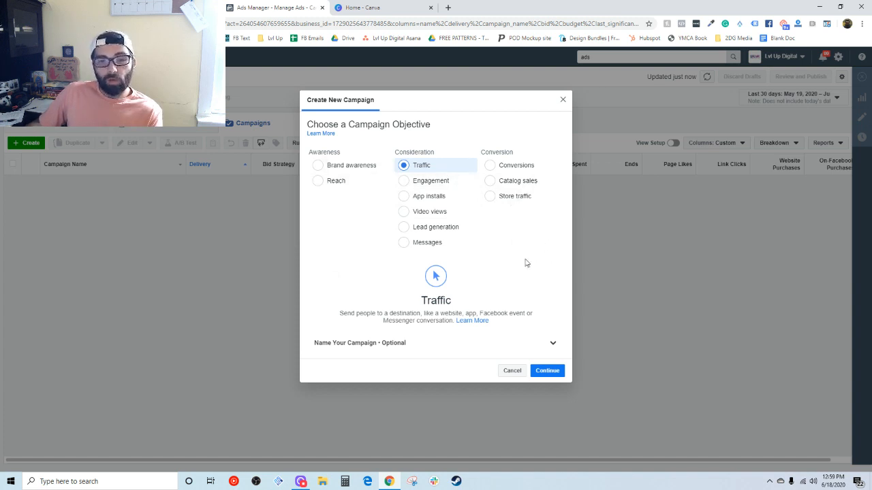
{"action": "left_click", "coordinate": [432, 232]}
{"action": "left_click", "coordinate": [423, 246]}
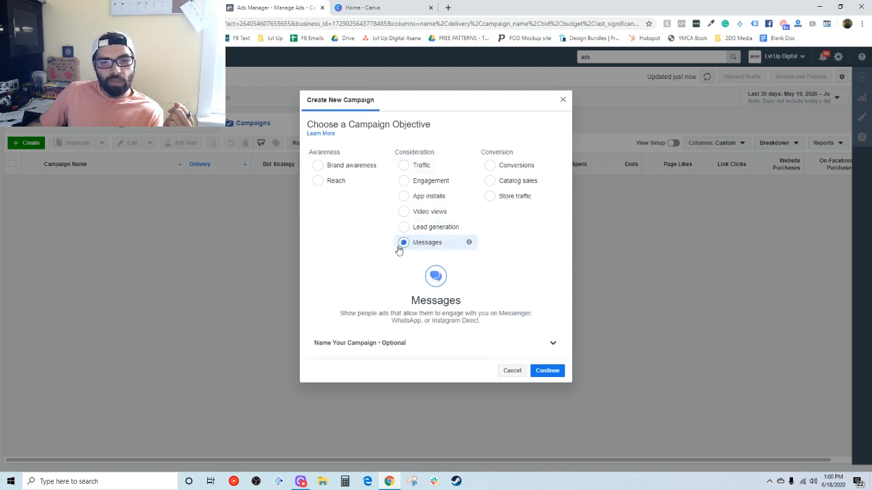
{"action": "left_click", "coordinate": [517, 167]}
{"action": "left_click", "coordinate": [519, 180]}
{"action": "left_click", "coordinate": [489, 163]}
{"action": "left_click", "coordinate": [499, 177]}
{"action": "left_click", "coordinate": [500, 174]}
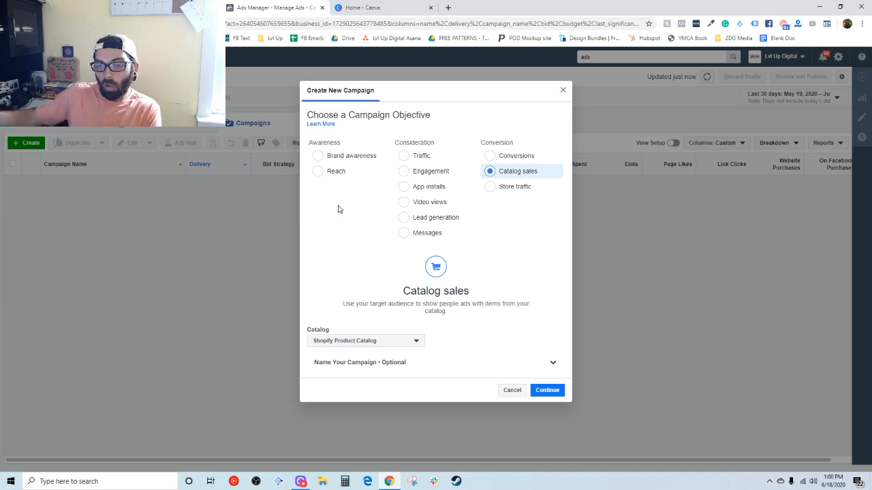
Step: Compare the descriptions of the Lead generation, Messages, Conversions and Traffic campaign objectives
{"action": "left_click", "coordinate": [422, 218]}
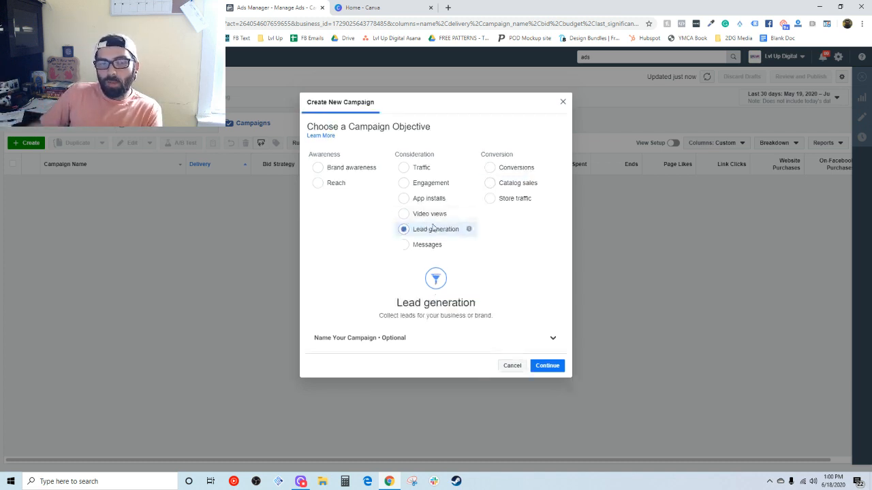
{"action": "left_click", "coordinate": [437, 244]}
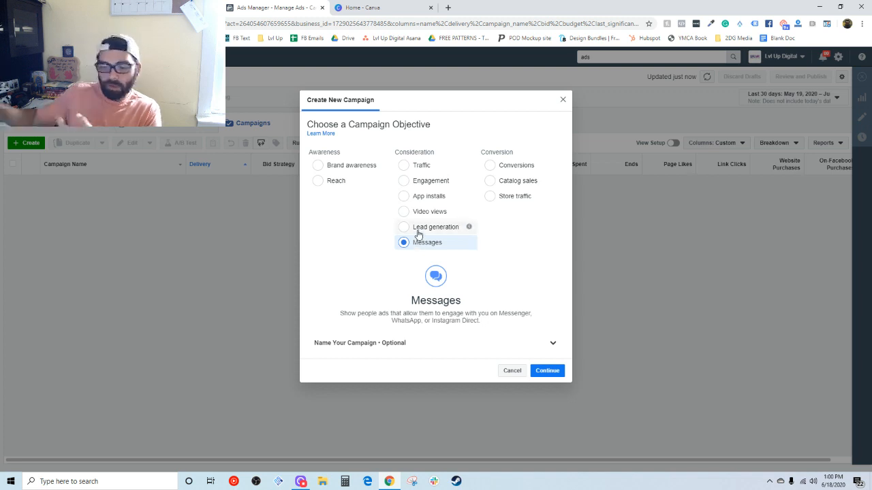
{"action": "left_click", "coordinate": [517, 165]}
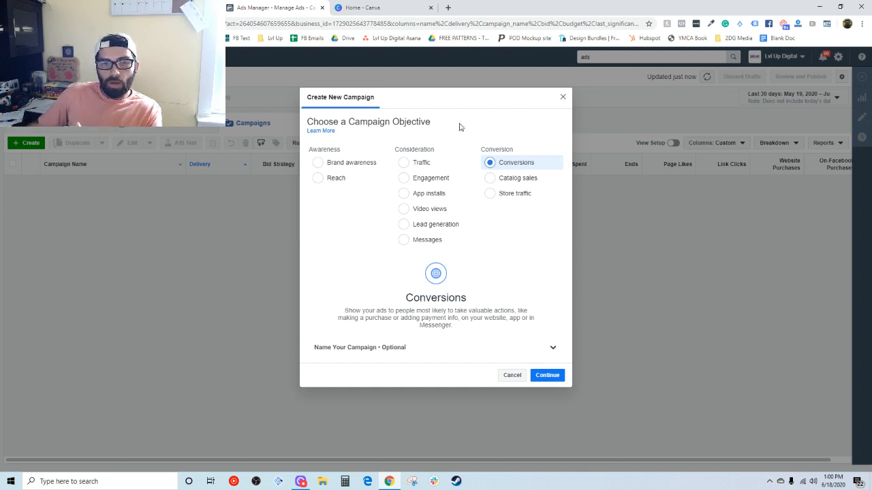
{"action": "left_click", "coordinate": [422, 164]}
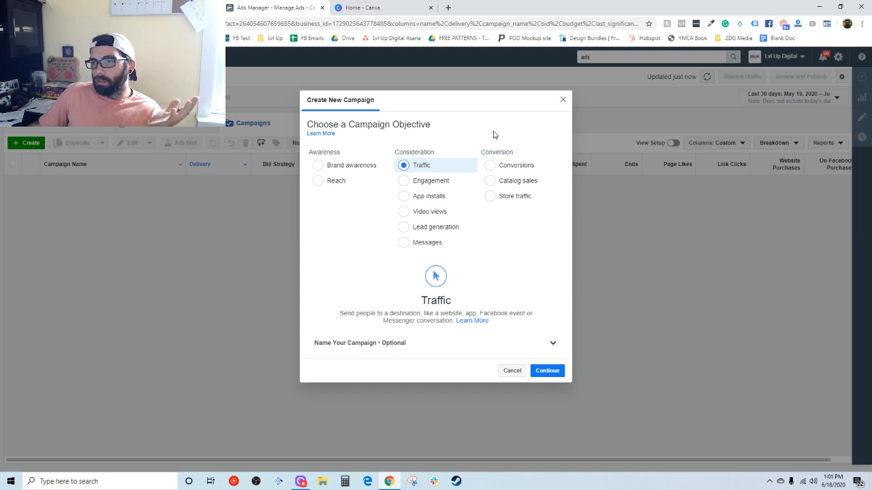
{"action": "left_click", "coordinate": [512, 166]}
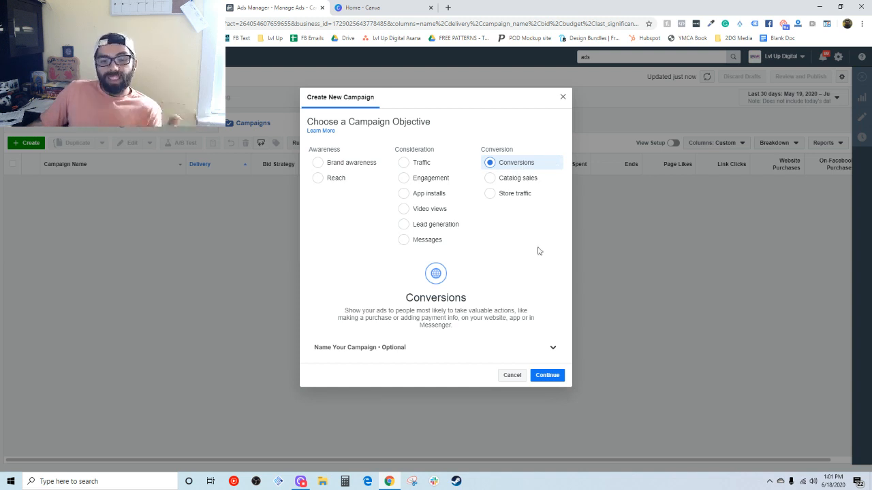
Step: Review the Lead generation objective and its explanation again, alternating with the Messages and Conversions objectives
{"action": "left_click", "coordinate": [441, 224]}
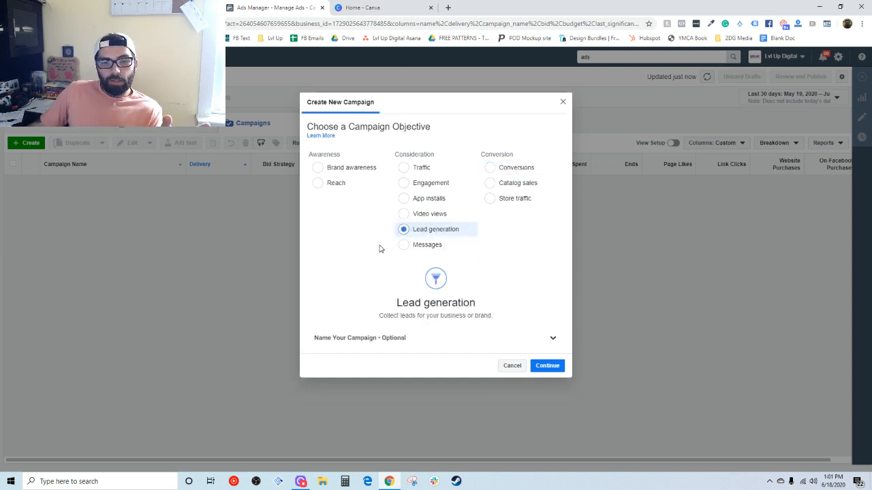
{"action": "left_click", "coordinate": [440, 246]}
{"action": "left_click", "coordinate": [519, 165]}
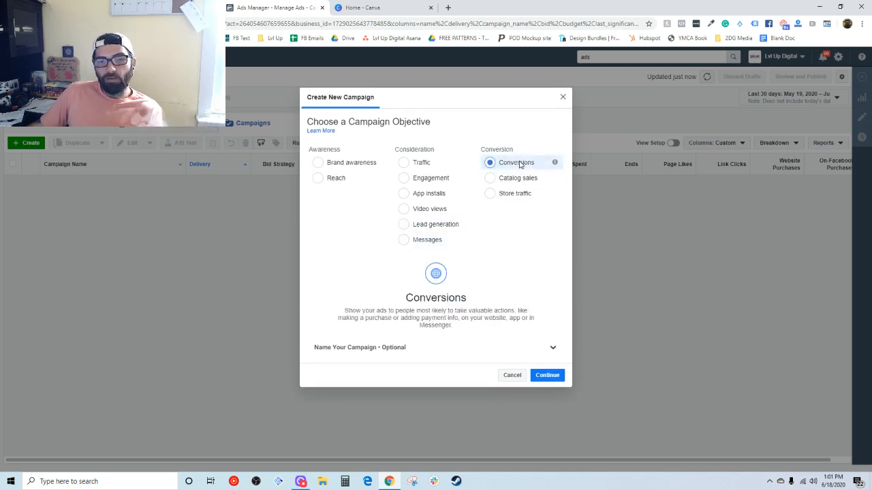
{"action": "left_click", "coordinate": [446, 225]}
{"action": "mouse_move", "coordinate": [470, 230]}
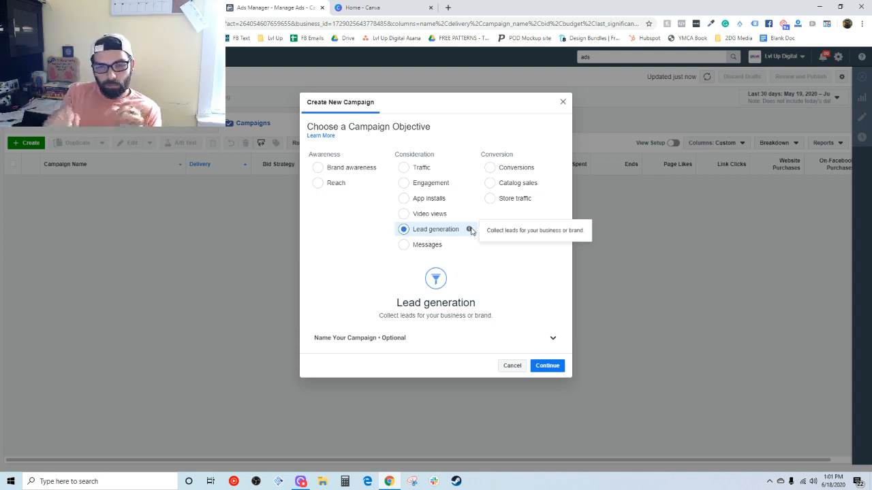
{"action": "left_click", "coordinate": [417, 246]}
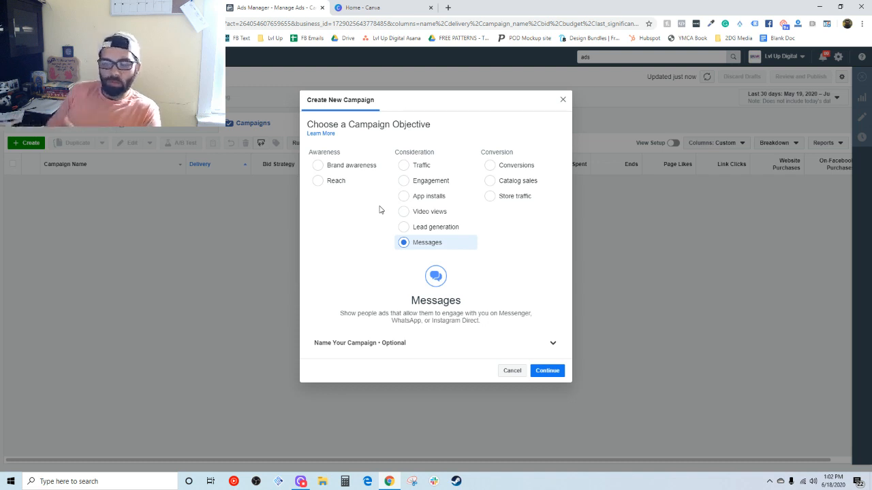
{"action": "left_click", "coordinate": [523, 162]}
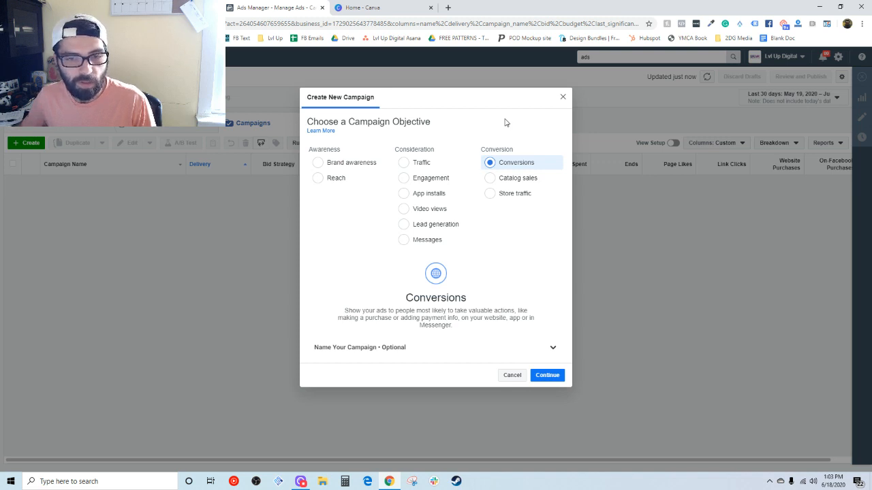
Step: Create the draft campaign with the Lead generation objective and hide the campaign structure outline in the editor
{"action": "left_click", "coordinate": [424, 225]}
{"action": "left_click", "coordinate": [542, 366]}
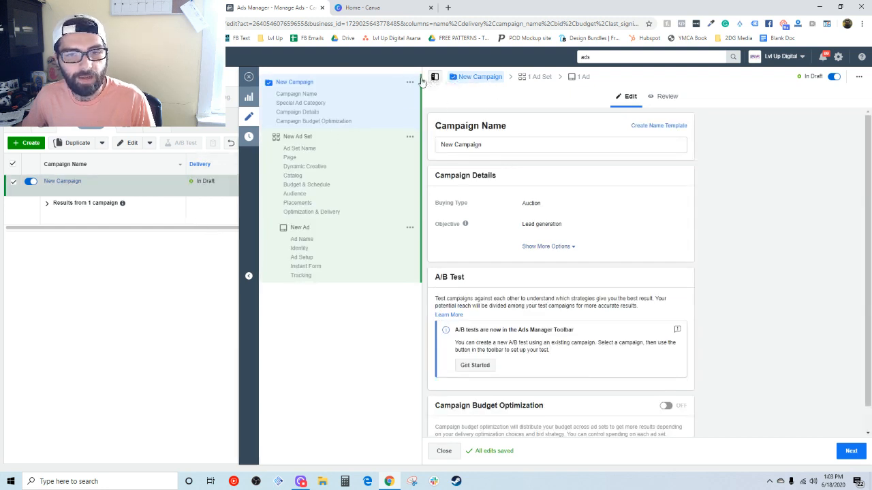
{"action": "left_click", "coordinate": [435, 78]}
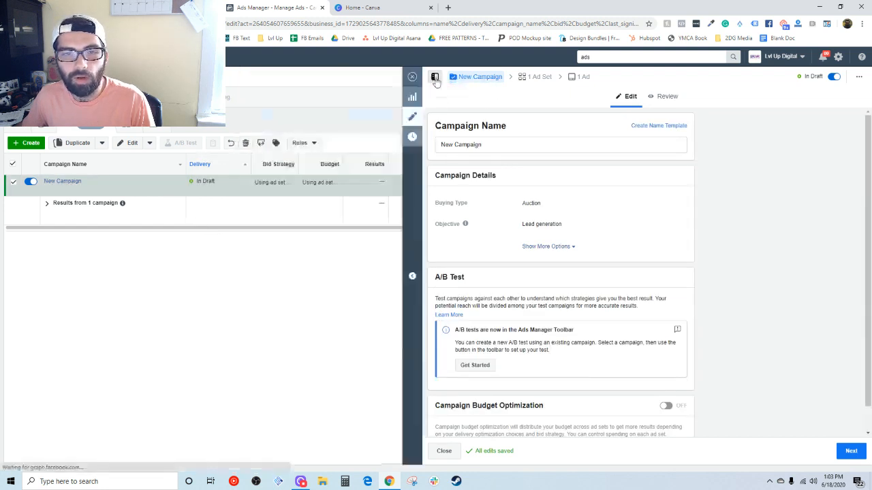
Step: Start another new campaign and look at the optional naming fields for the campaign, ad set and ad
{"action": "left_click", "coordinate": [27, 145]}
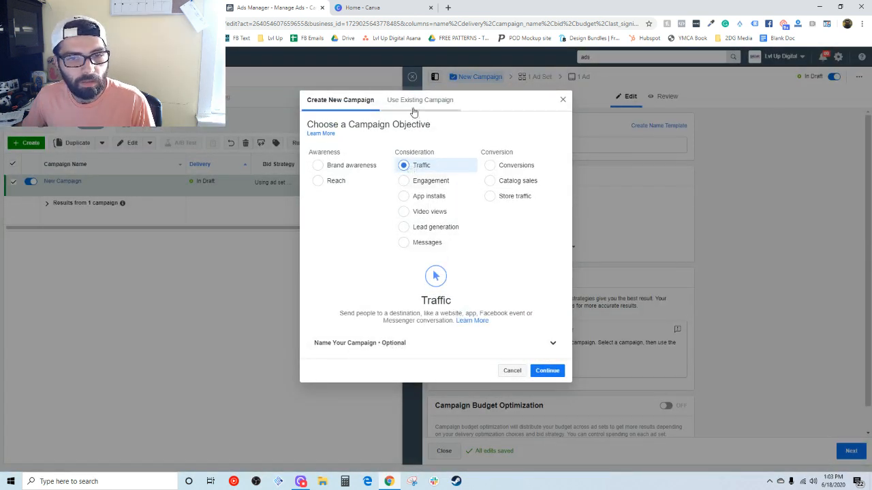
{"action": "left_click", "coordinate": [456, 345]}
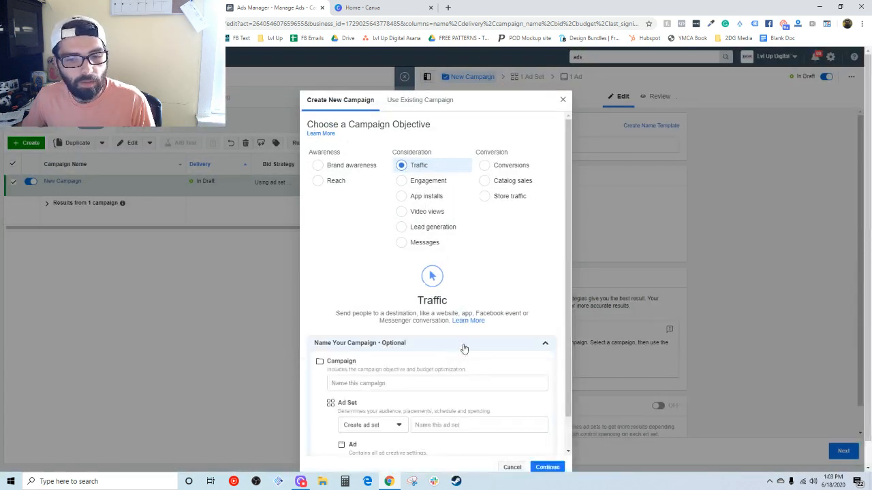
{"action": "scroll", "coordinate": [461, 348], "scroll_direction": "down", "scroll_amount": 1}
{"action": "left_click", "coordinate": [465, 312]}
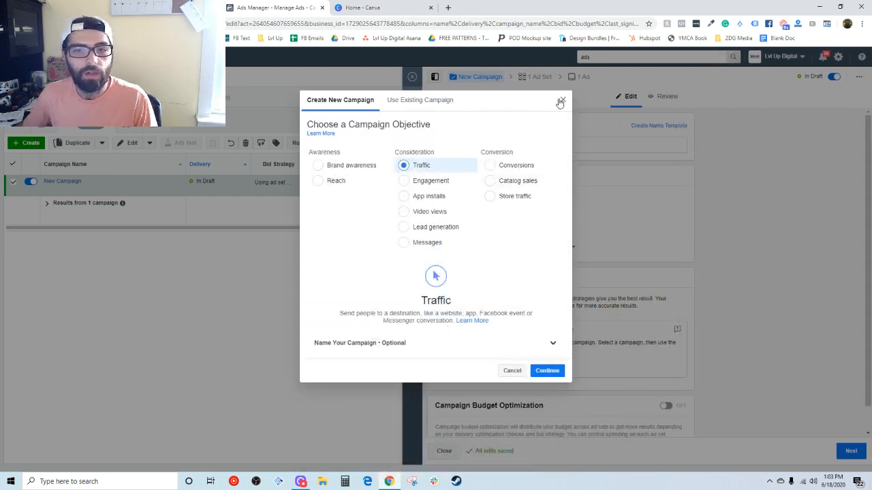
Step: Compare the Conversions and Lead generation objectives once more and close the new campaign dialog without creating anything
{"action": "left_click", "coordinate": [497, 168]}
{"action": "left_click", "coordinate": [465, 227]}
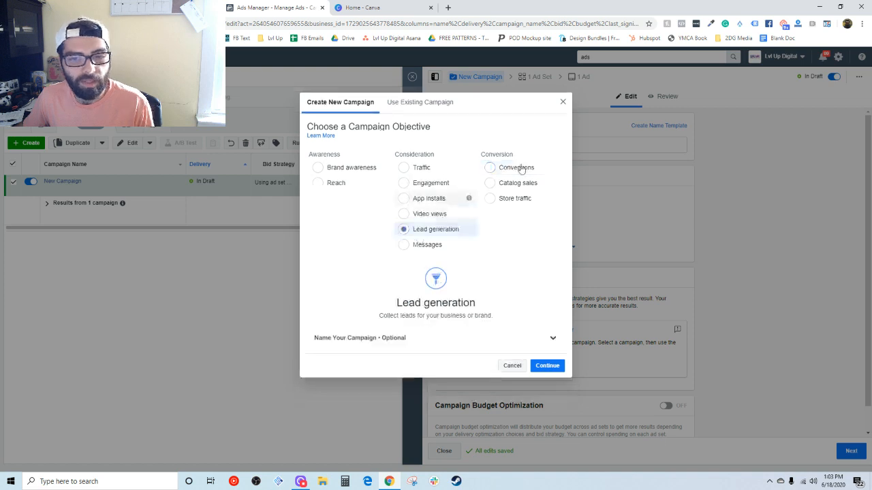
{"action": "left_click", "coordinate": [562, 102]}
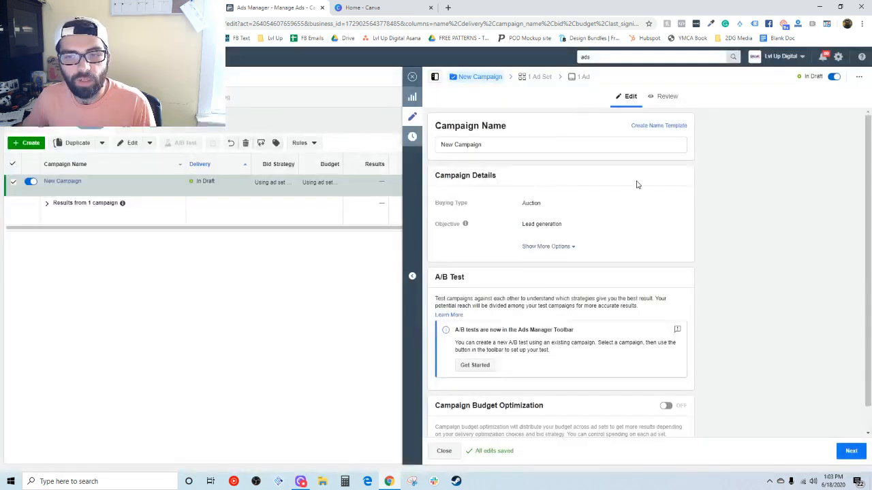
Step: Rename the draft campaign as "6/18/20 - Buyer Leads For Houses - 10 Houses Under $100k"
{"action": "triple_click", "coordinate": [475, 144]}
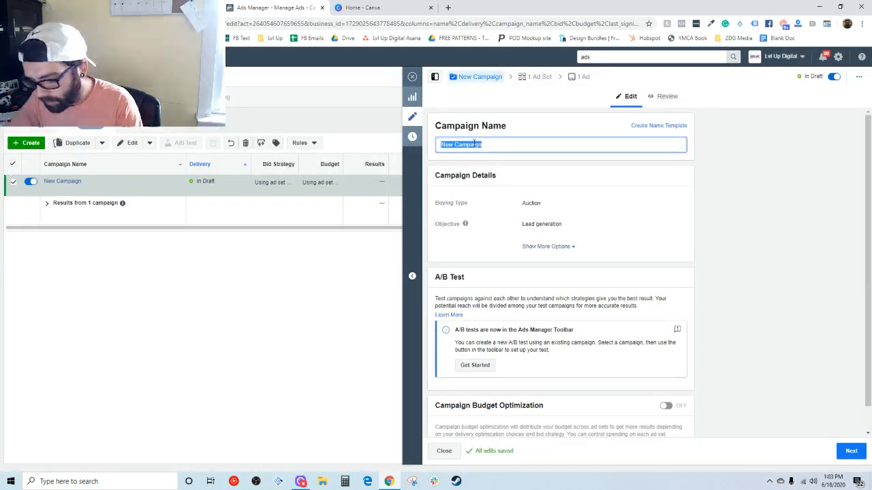
{"action": "type", "text": "6/18/20"}
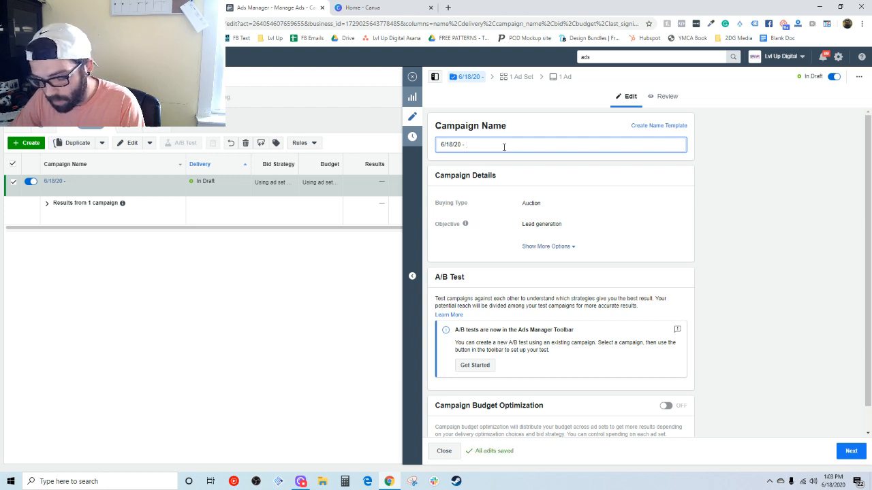
{"action": "type", "text": "- Buyer L"}
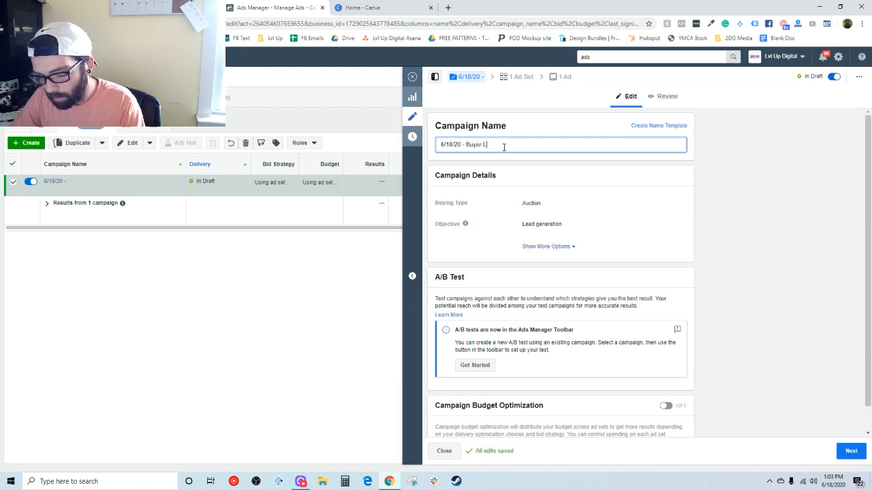
{"action": "type", "text": "eads For Houses -"}
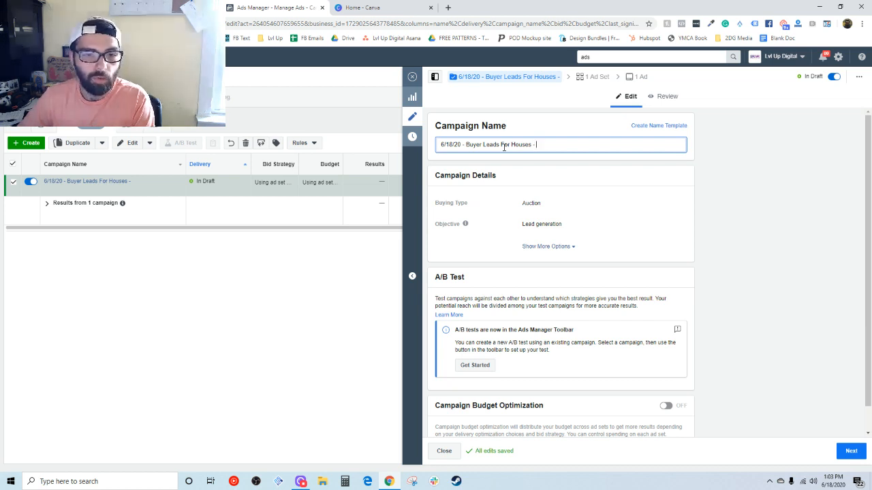
{"action": "type", "text": "10 Houses Under $100k"}
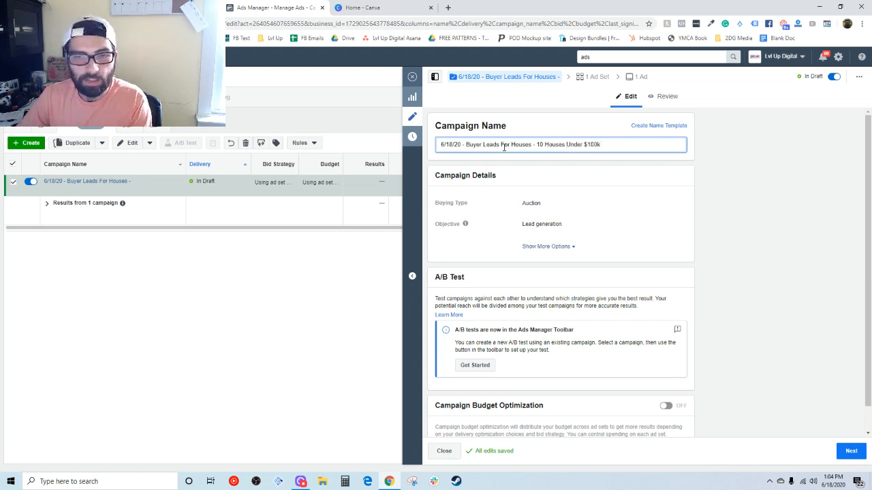
{"action": "left_click", "coordinate": [544, 124]}
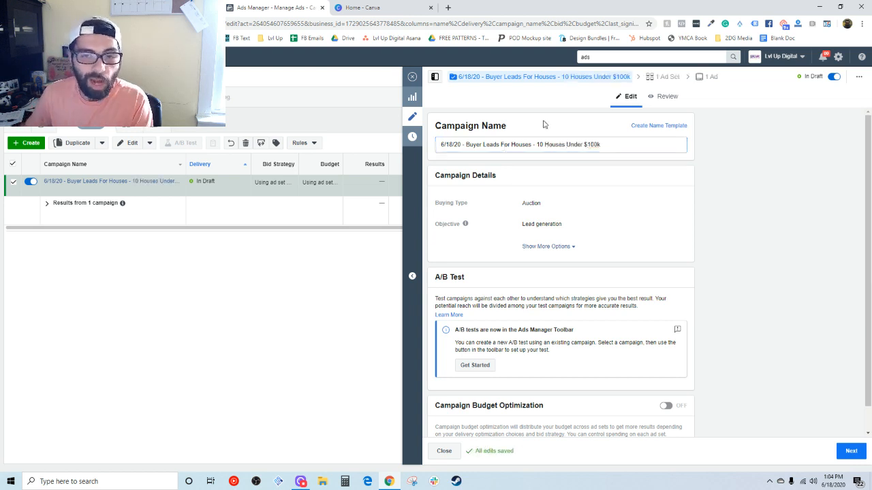
Step: Look briefly at the ad set and turn on Campaign Budget Optimization for the campaign
{"action": "scroll", "coordinate": [596, 196], "scroll_direction": "down", "scroll_amount": 1}
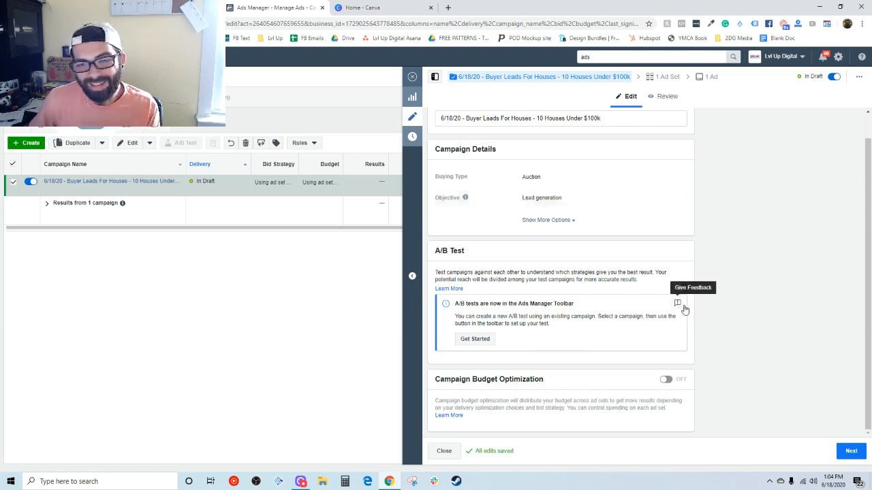
{"action": "left_click", "coordinate": [136, 181]}
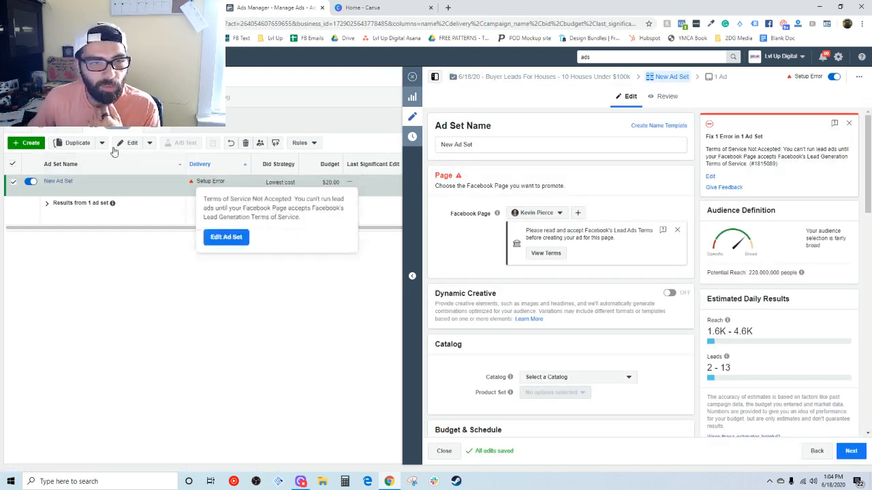
{"action": "left_click", "coordinate": [67, 128]}
{"action": "scroll", "coordinate": [634, 359], "scroll_direction": "down", "scroll_amount": 2}
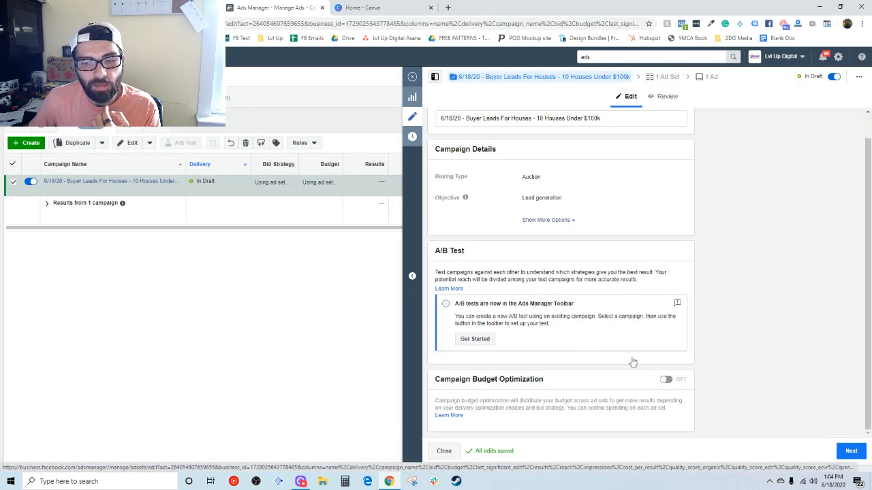
{"action": "left_click", "coordinate": [664, 379]}
Step: Open the campaign's ad set and choose Lvl Up Digital as the Facebook Page to promote
{"action": "left_click", "coordinate": [129, 183]}
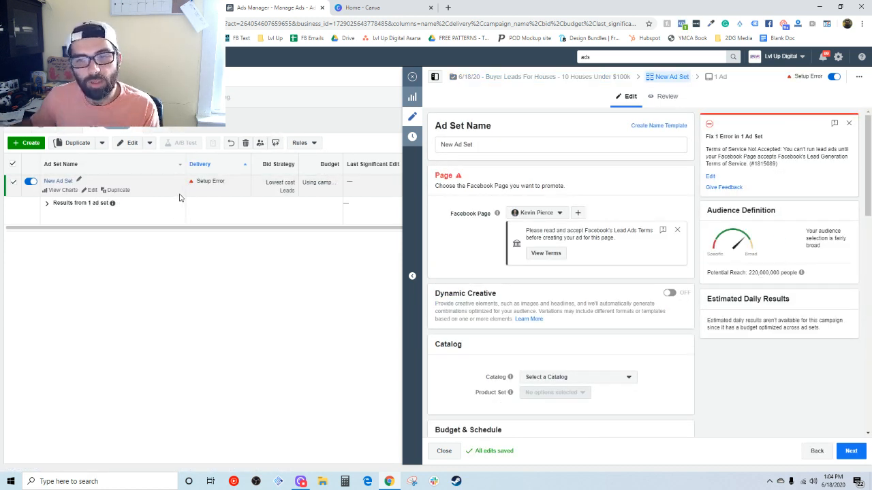
{"action": "left_click", "coordinate": [553, 215]}
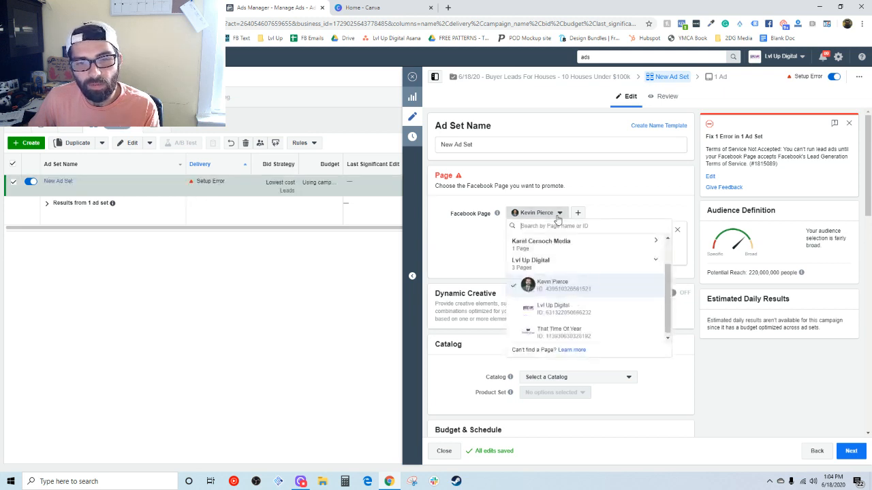
{"action": "left_click", "coordinate": [576, 308]}
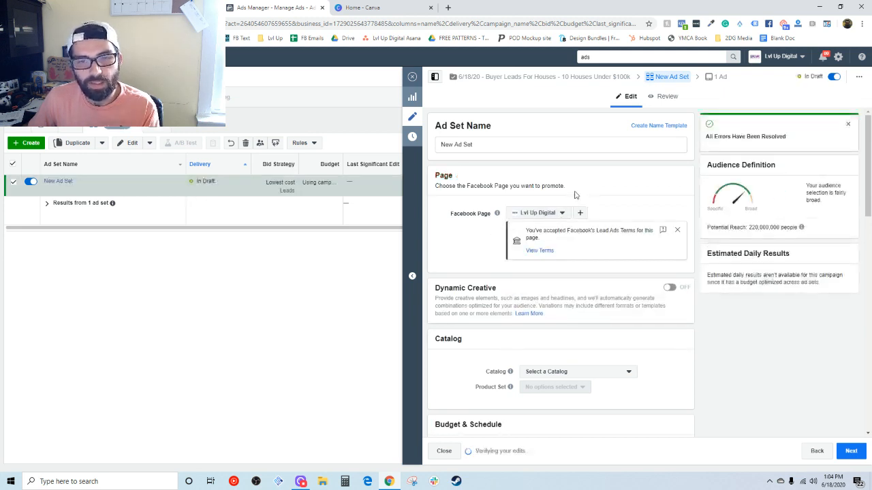
Step: Check the ad set's Budget & Schedule section and turn the campaign's Campaign Budget Optimization back off
{"action": "scroll", "coordinate": [554, 296], "scroll_direction": "down", "scroll_amount": 5}
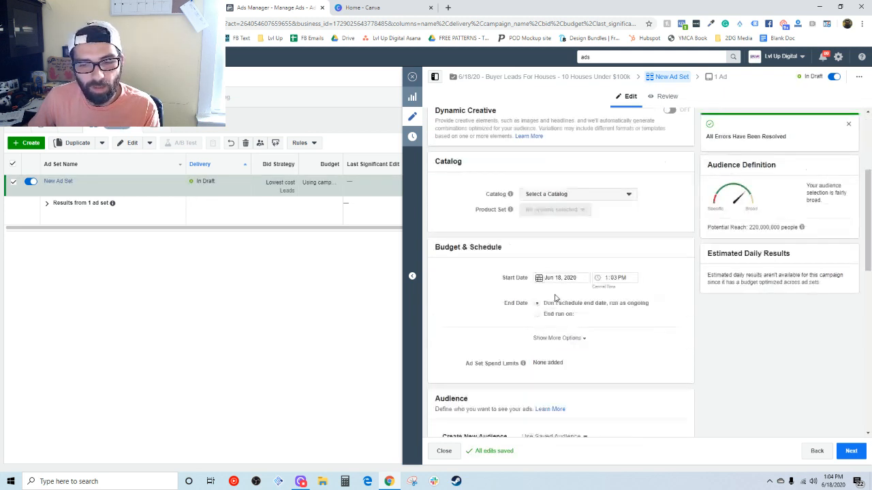
{"action": "scroll", "coordinate": [528, 273], "scroll_direction": "up", "scroll_amount": 7}
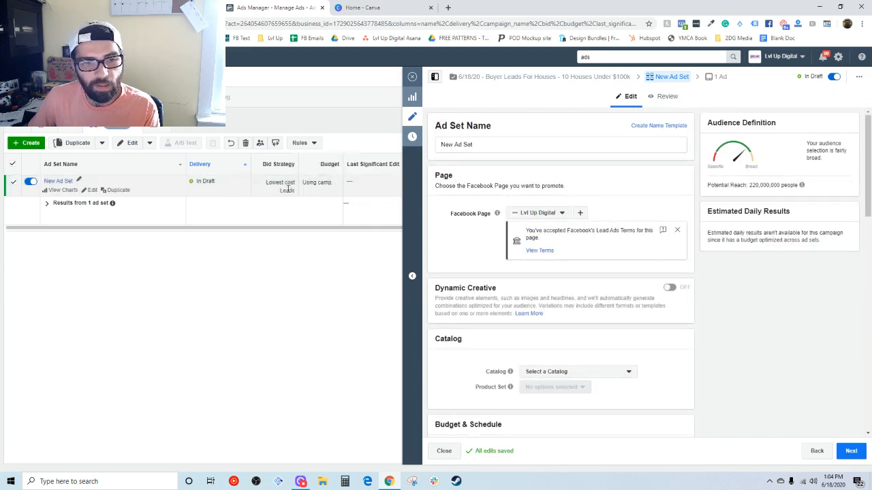
{"action": "left_click", "coordinate": [67, 128]}
{"action": "scroll", "coordinate": [672, 304], "scroll_direction": "down", "scroll_amount": 4}
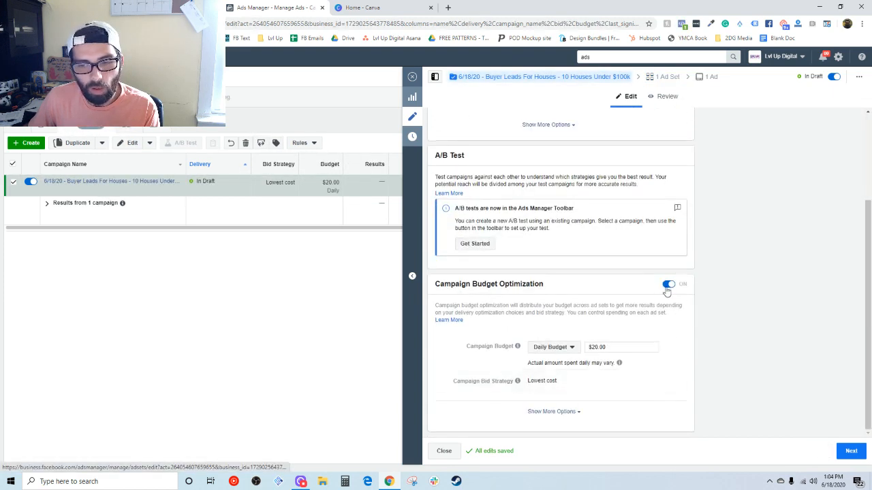
{"action": "left_click", "coordinate": [667, 287]}
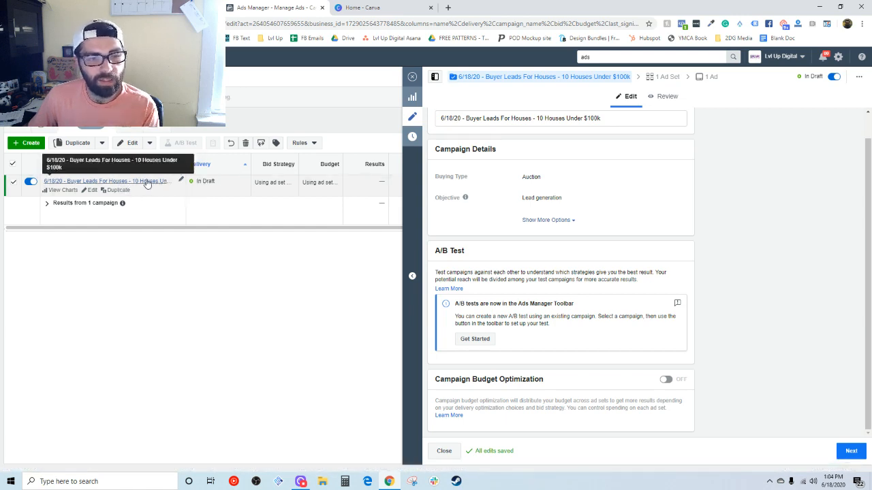
Step: Open the ad set and examine its daily budget amount in the Budget & Schedule section
{"action": "left_click", "coordinate": [167, 182]}
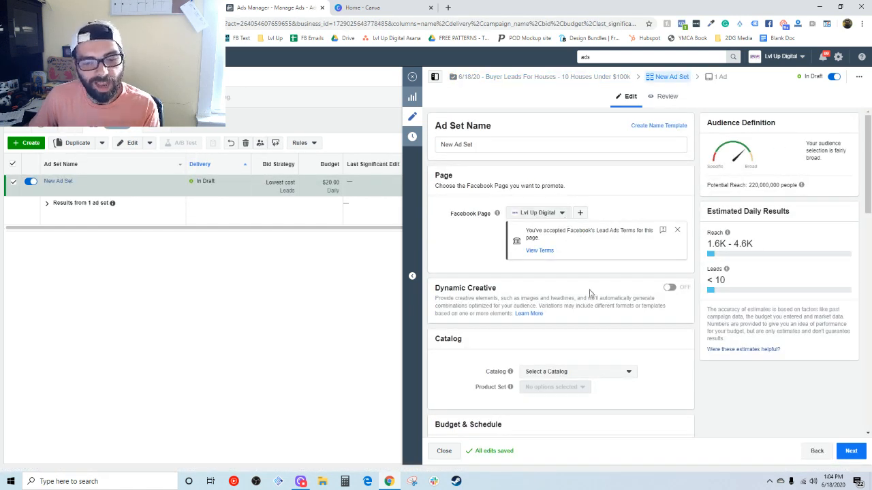
{"action": "scroll", "coordinate": [614, 288], "scroll_direction": "down", "scroll_amount": 3}
{"action": "scroll", "coordinate": [613, 288], "scroll_direction": "down", "scroll_amount": 5}
{"action": "scroll", "coordinate": [525, 247], "scroll_direction": "down", "scroll_amount": 2}
{"action": "scroll", "coordinate": [586, 259], "scroll_direction": "up", "scroll_amount": 5}
{"action": "triple_click", "coordinate": [610, 234]}
{"action": "left_click", "coordinate": [607, 230]}
{"action": "double_click", "coordinate": [603, 231]}
{"action": "left_click", "coordinate": [619, 231]}
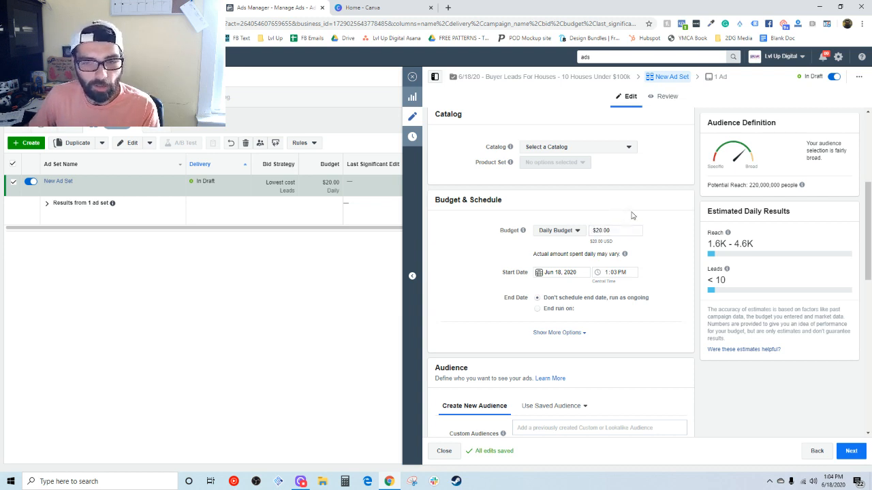
Step: Rename the ad set as "New York City -"
{"action": "scroll", "coordinate": [634, 218], "scroll_direction": "up", "scroll_amount": 3}
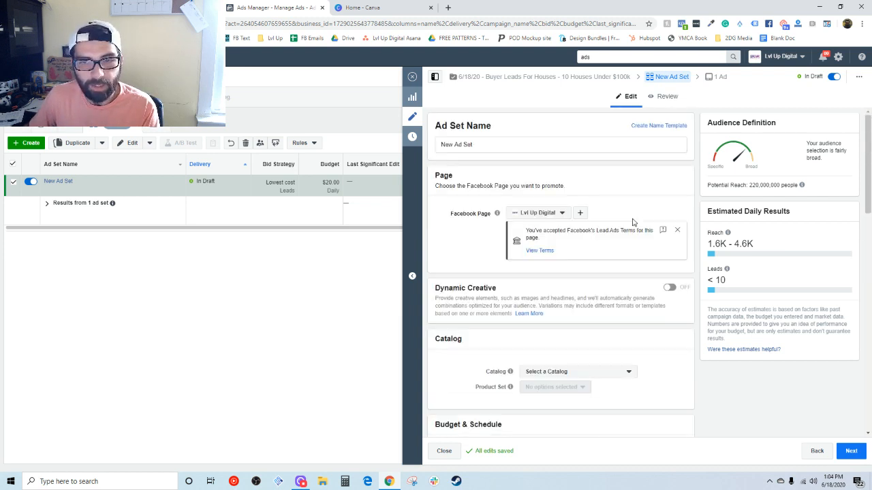
{"action": "triple_click", "coordinate": [484, 147]}
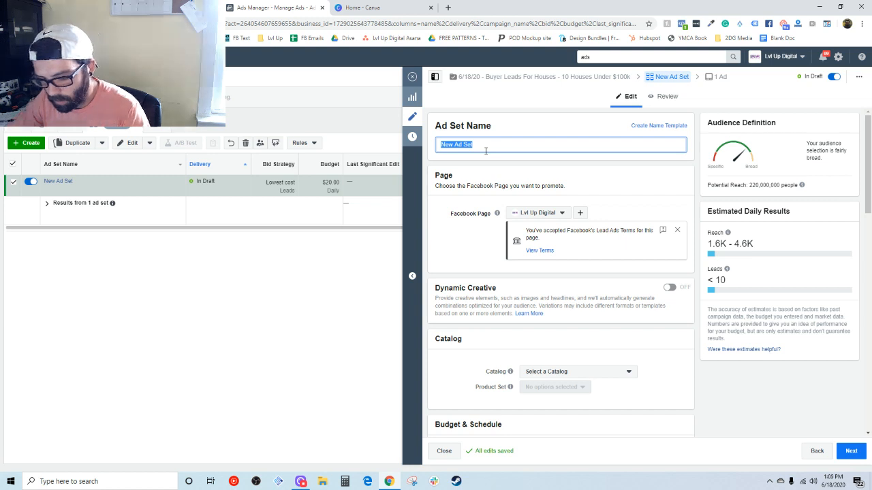
{"action": "type", "text": "New York Ci"}
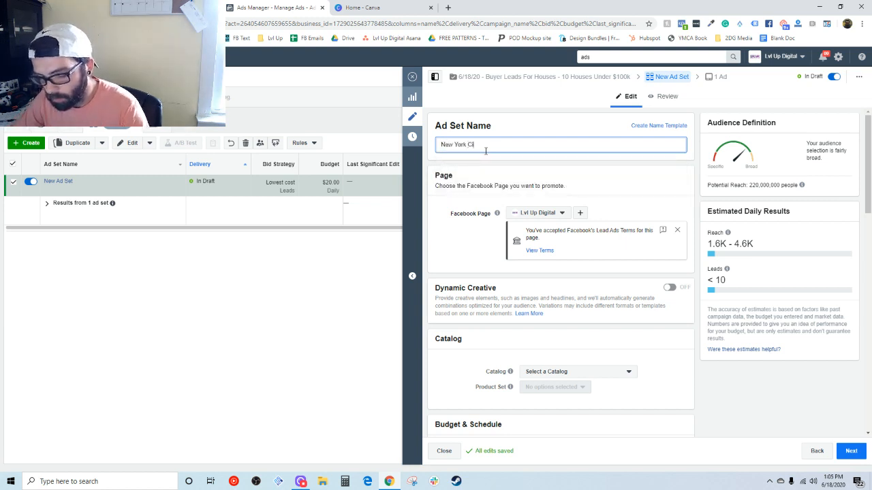
{"action": "type", "text": "ty -"}
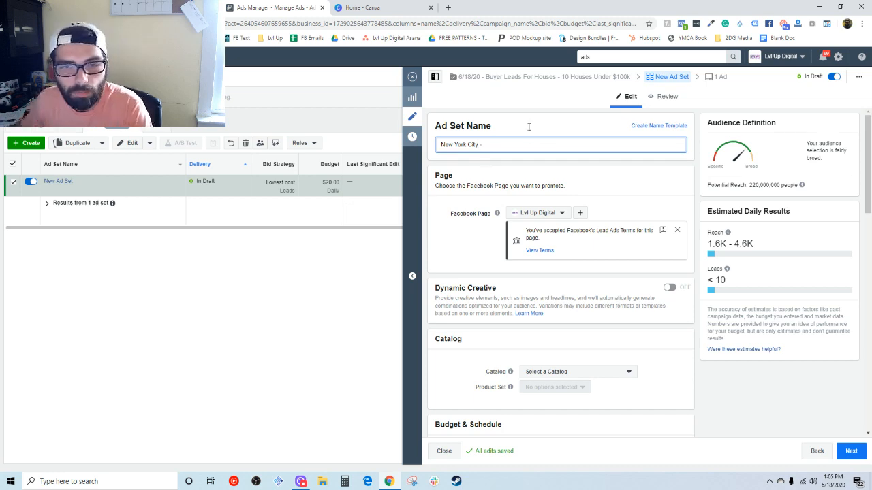
{"action": "scroll", "coordinate": [545, 143], "scroll_direction": "down", "scroll_amount": 2}
{"action": "scroll", "coordinate": [556, 171], "scroll_direction": "up", "scroll_amount": 2}
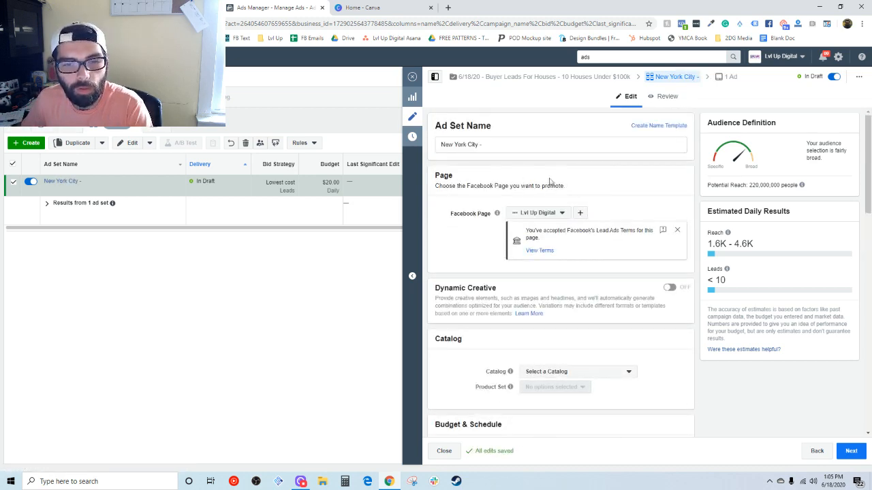
Step: Dismiss the Lead Ads Terms notice and turn on Dynamic Creative for the ad set
{"action": "scroll", "coordinate": [550, 191], "scroll_direction": "down", "scroll_amount": 1}
{"action": "left_click", "coordinate": [676, 185]}
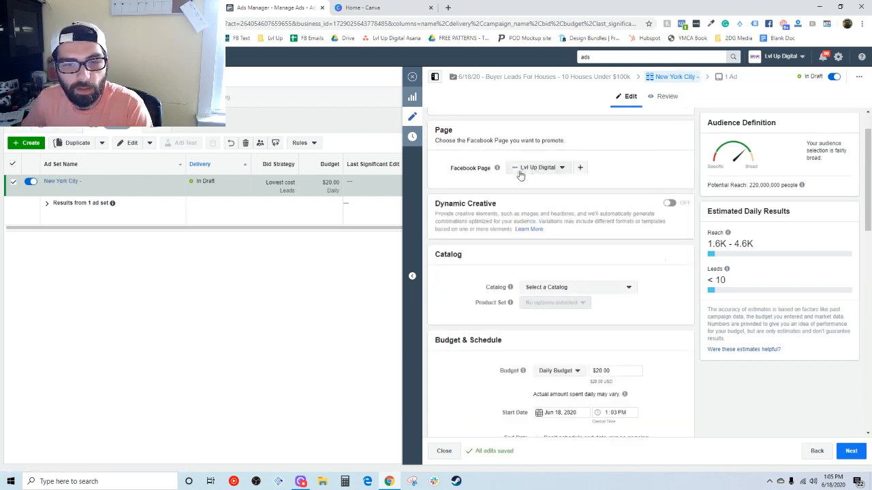
{"action": "scroll", "coordinate": [604, 188], "scroll_direction": "down", "scroll_amount": 2}
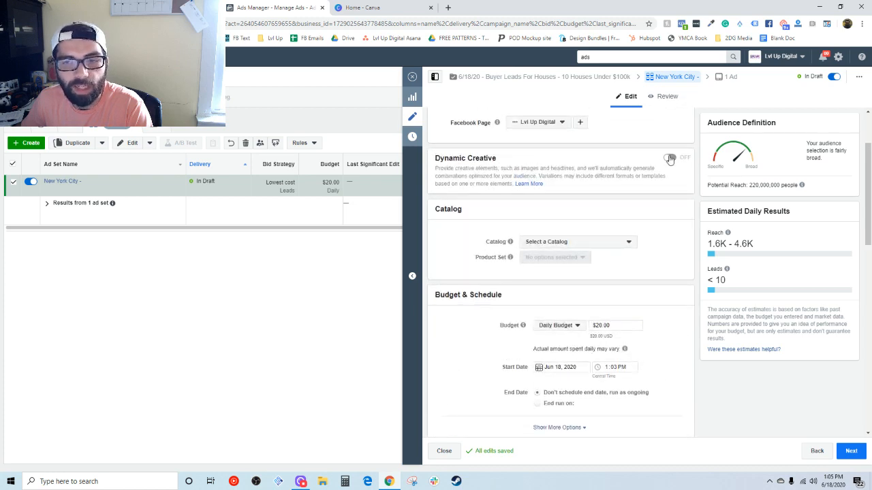
{"action": "left_click", "coordinate": [670, 157]}
{"action": "left_click", "coordinate": [545, 254]}
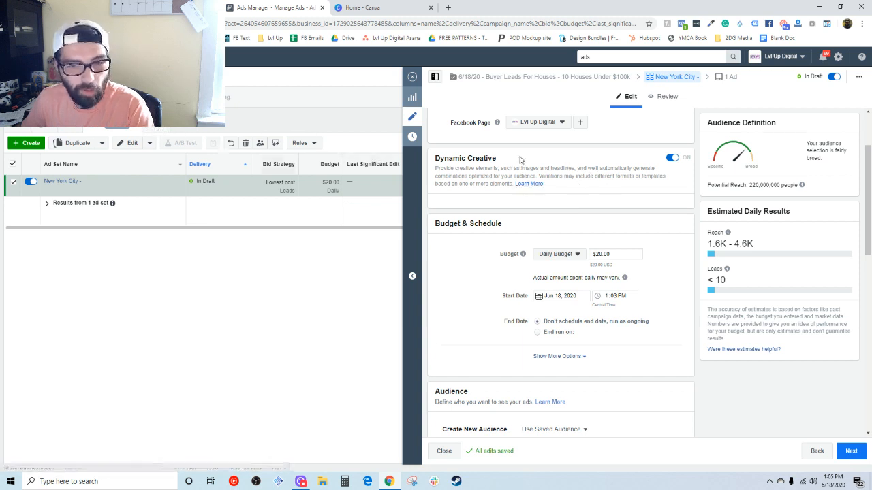
Step: Set the ad set's start date to Jun 19, 2020 and its start time to 12:01 AM
{"action": "scroll", "coordinate": [597, 208], "scroll_direction": "down", "scroll_amount": 2}
{"action": "left_click", "coordinate": [587, 205]}
{"action": "left_click", "coordinate": [616, 271]}
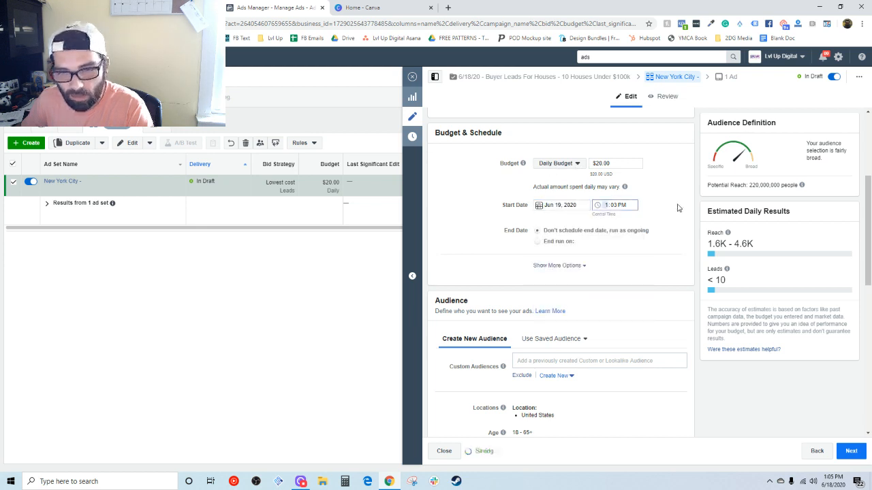
{"action": "type", "text": "230"}
{"action": "key", "text": "Tab"}
{"action": "key", "text": "Tab"}
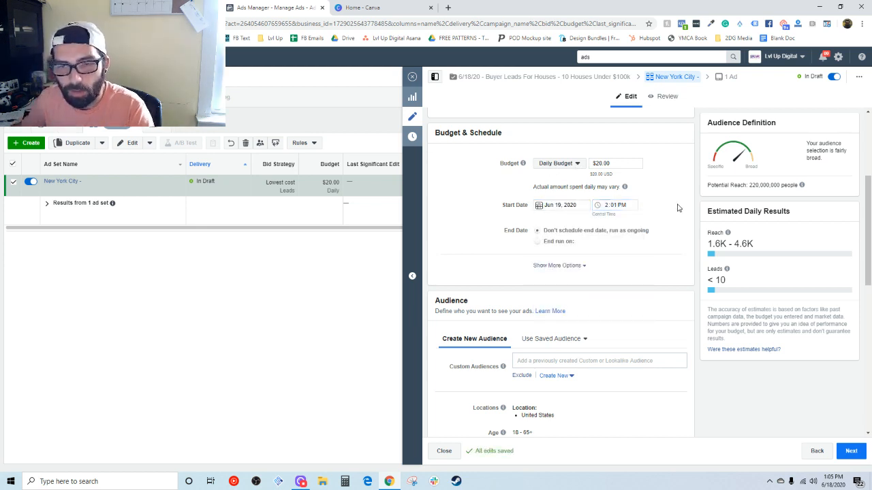
{"action": "left_click", "coordinate": [622, 207]}
{"action": "type", "text": "a"}
{"action": "left_click", "coordinate": [646, 193]}
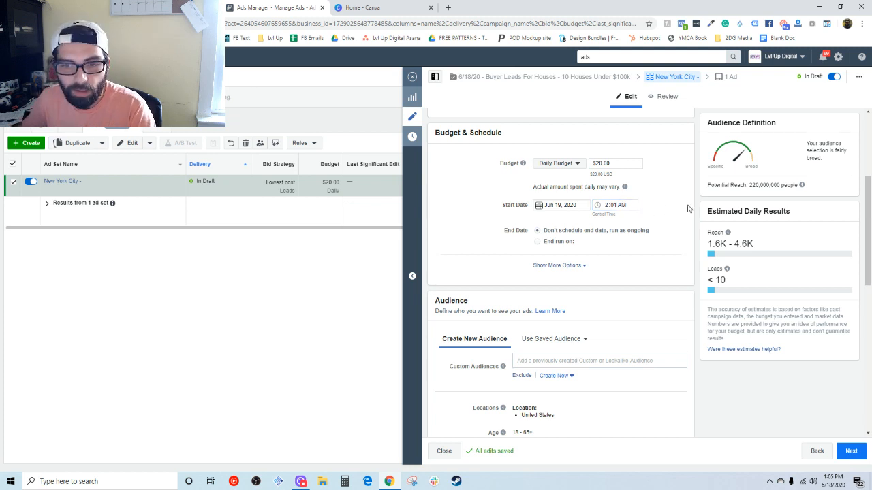
{"action": "left_click", "coordinate": [606, 206]}
{"action": "type", "text": "12"}
{"action": "left_click", "coordinate": [648, 209]}
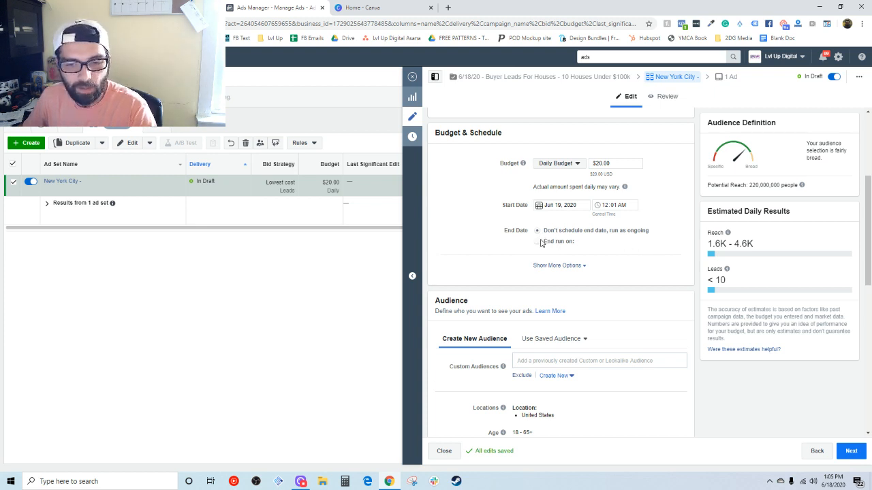
Step: Check the Audience section's Custom Audiences field for existing lookalike or custom audiences
{"action": "scroll", "coordinate": [542, 243], "scroll_direction": "down", "scroll_amount": 5}
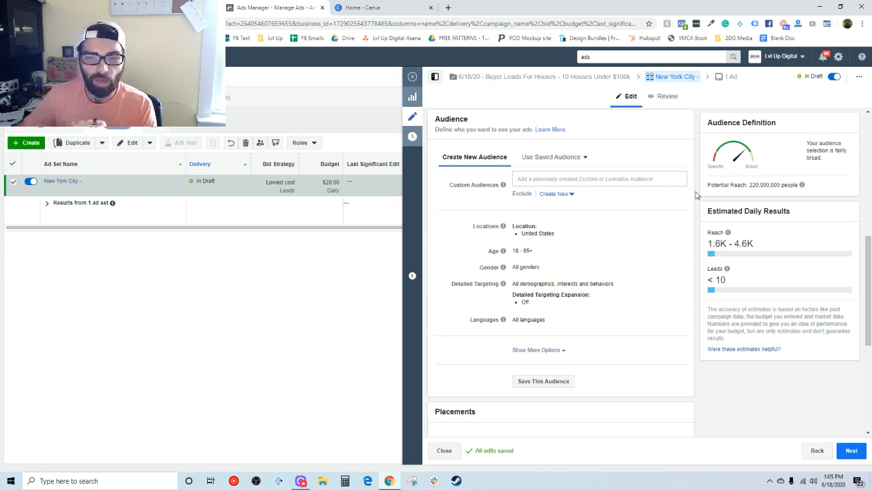
{"action": "left_click", "coordinate": [553, 180]}
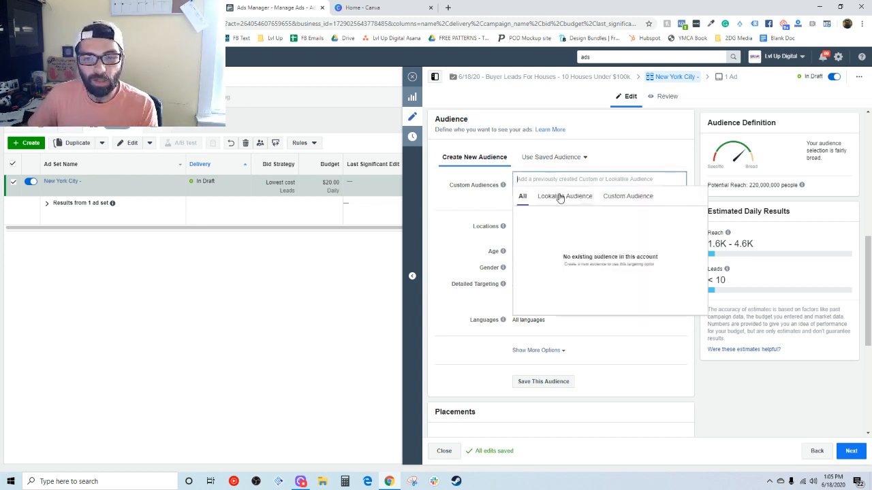
{"action": "left_click", "coordinate": [550, 197]}
{"action": "left_click", "coordinate": [495, 175]}
Step: Start a new custom audience, examine the customer list source's identifier requirements, and return to the source choices
{"action": "left_click", "coordinate": [556, 195]}
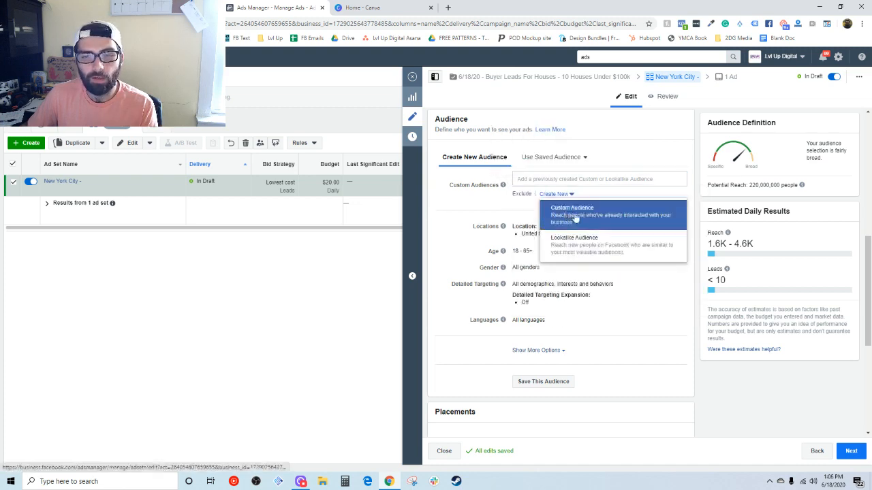
{"action": "left_click", "coordinate": [579, 217]}
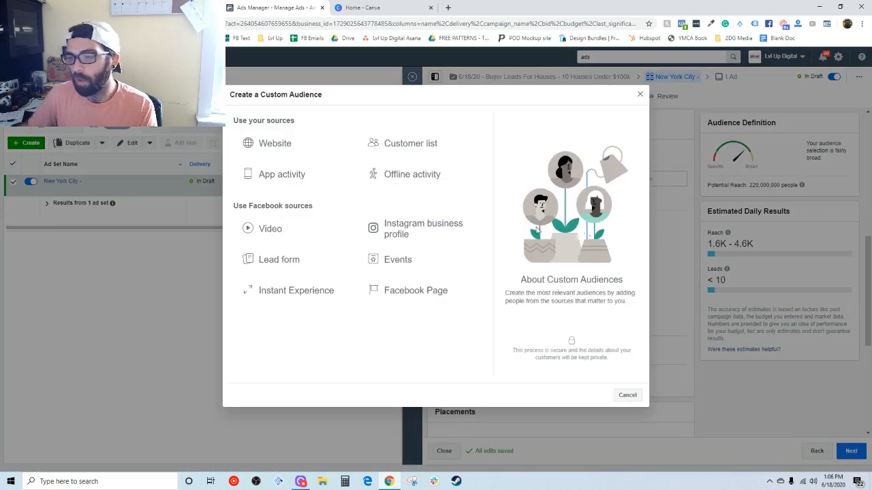
{"action": "left_click", "coordinate": [413, 144]}
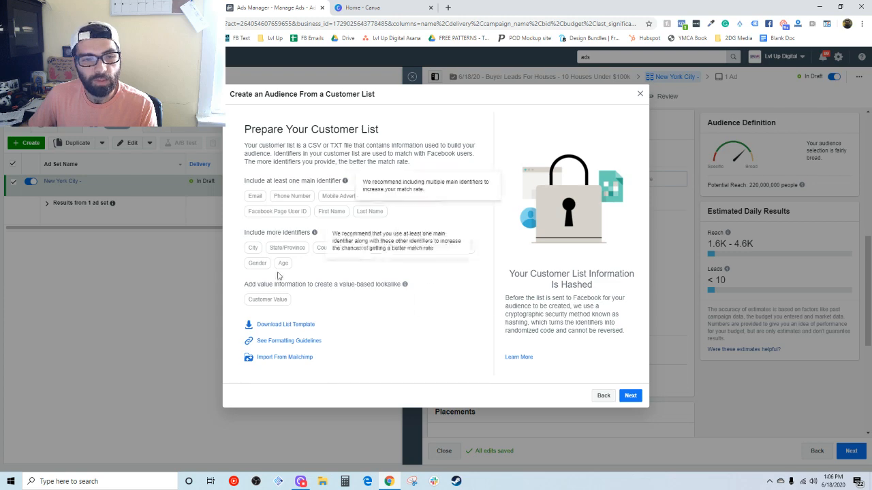
{"action": "left_click", "coordinate": [603, 395]}
Step: Examine the website custom audience's visitor criteria and pixel options, and close the dialog without creating an audience
{"action": "left_click", "coordinate": [308, 151]}
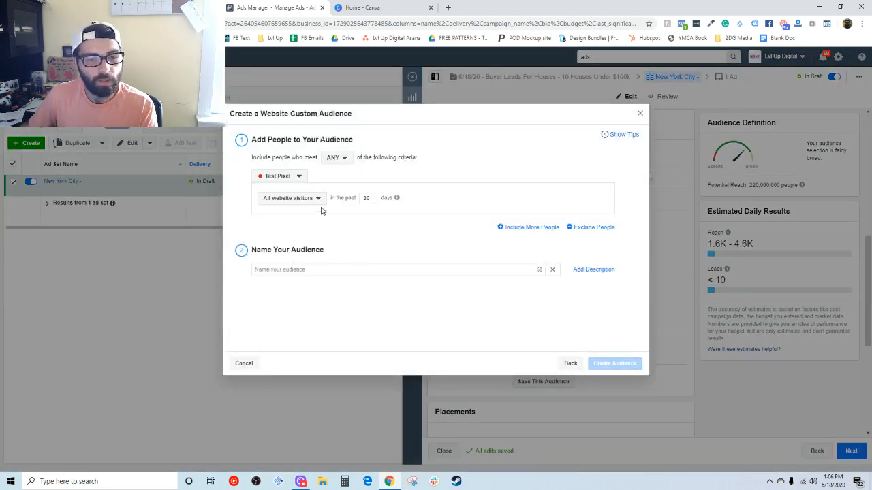
{"action": "left_click", "coordinate": [320, 199]}
{"action": "left_click", "coordinate": [315, 196]}
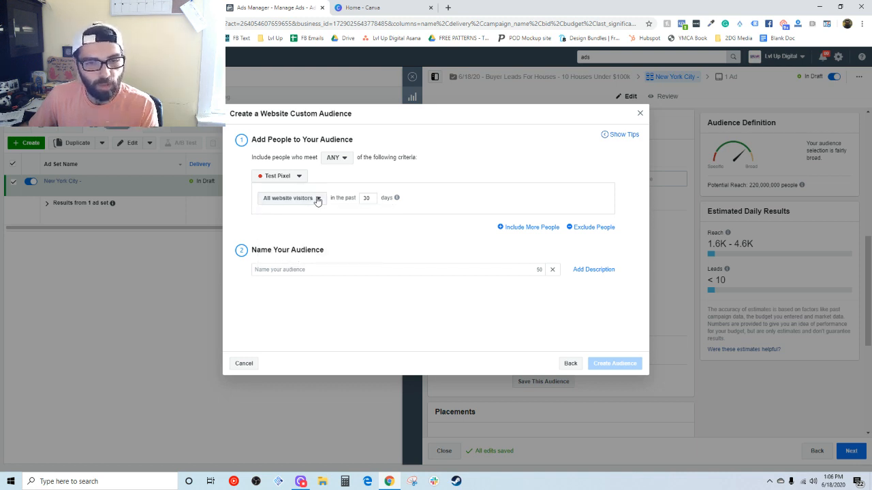
{"action": "left_click", "coordinate": [301, 178]}
{"action": "left_click", "coordinate": [639, 113]}
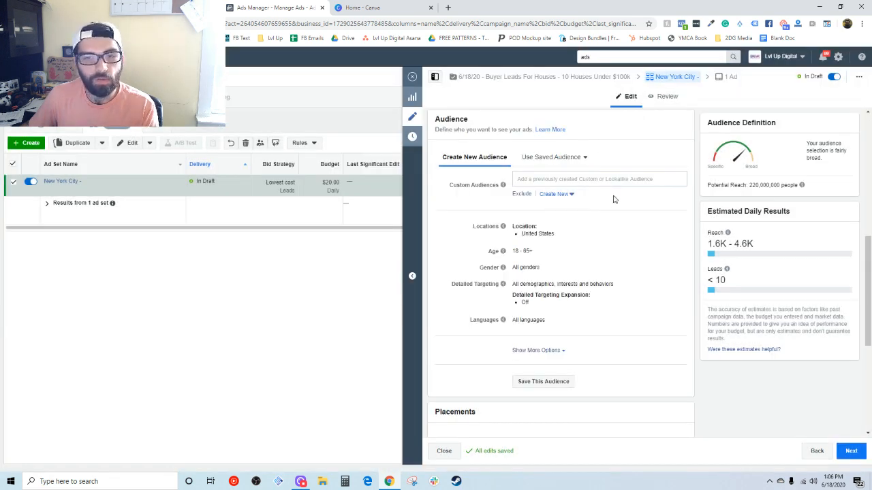
Step: Reopen the custom audience sources to review the Facebook source types, and cancel
{"action": "left_click", "coordinate": [553, 194]}
{"action": "left_click", "coordinate": [565, 204]}
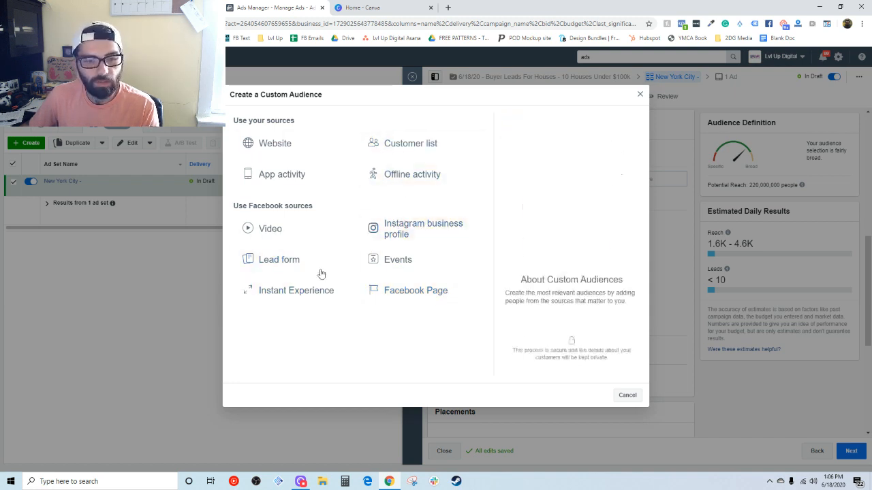
{"action": "left_click", "coordinate": [626, 395]}
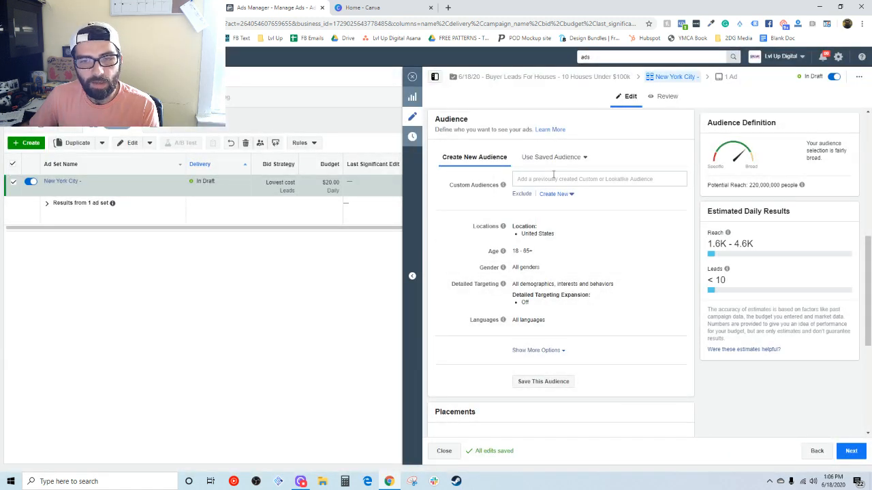
Step: Start a new lookalike audience and examine the pages available under Other Sources
{"action": "left_click", "coordinate": [564, 196]}
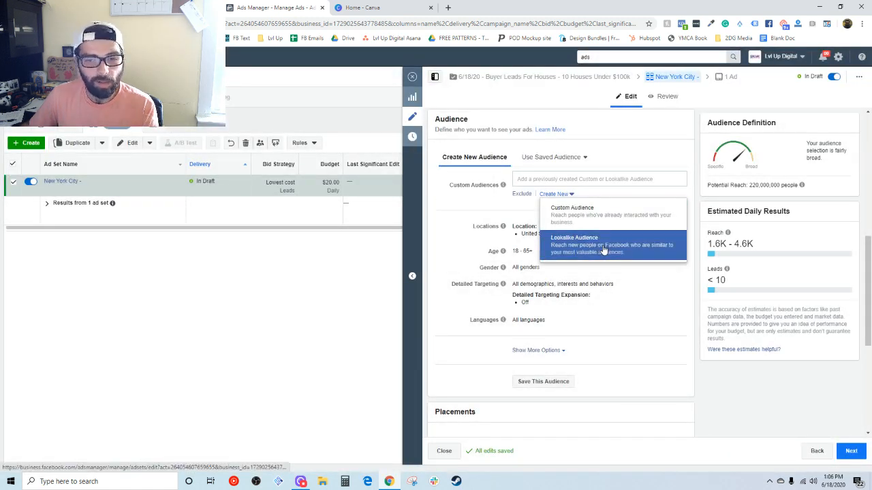
{"action": "left_click", "coordinate": [603, 250]}
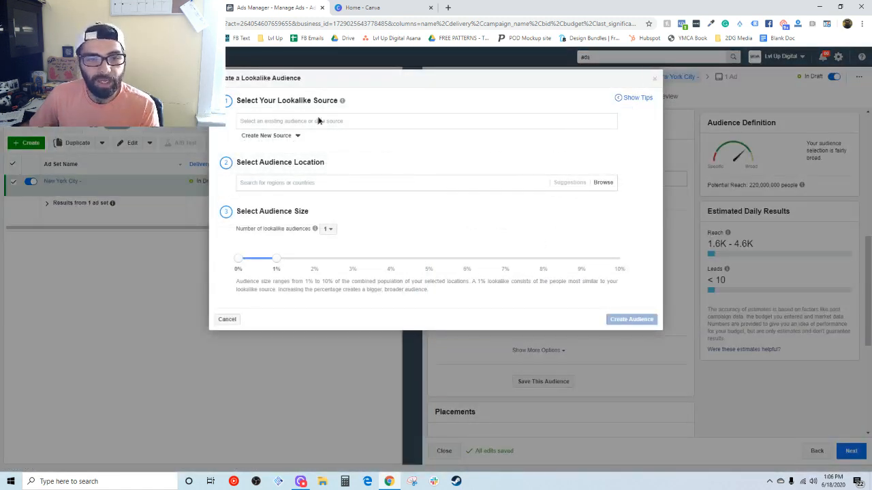
{"action": "left_click", "coordinate": [317, 120]}
{"action": "left_click", "coordinate": [320, 141]}
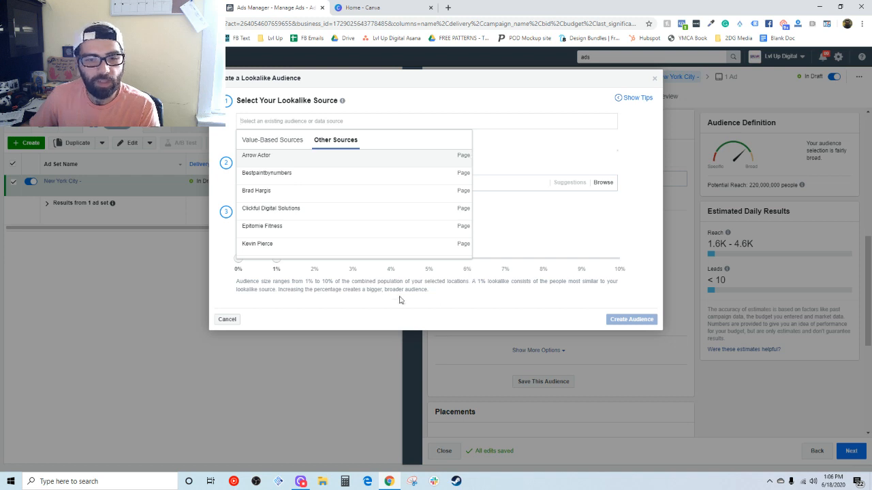
Step: Try extending the lookalike audience size to 10%, and cancel the lookalike audience
{"action": "left_click", "coordinate": [368, 290]}
{"action": "mouse_move", "coordinate": [277, 264]}
{"action": "left_mouse_down"}
{"action": "mouse_move", "coordinate": [649, 253]}
{"action": "mouse_move", "coordinate": [276, 263]}
{"action": "left_mouse_up"}
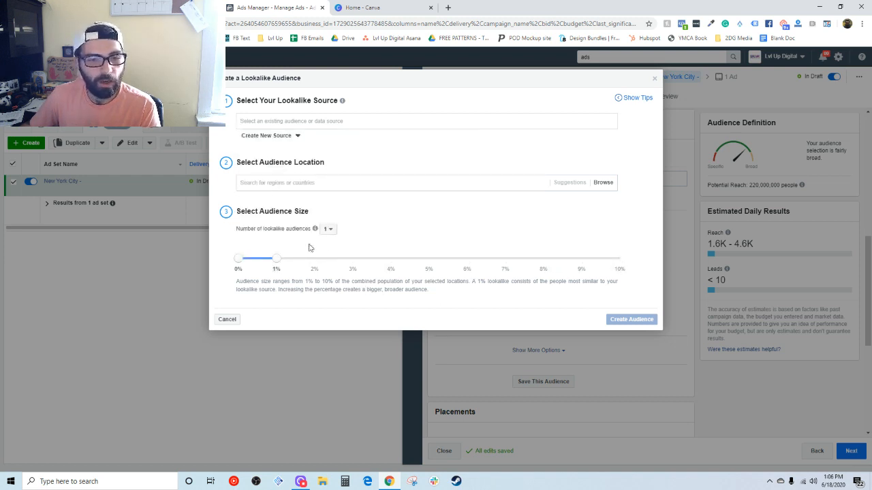
{"action": "left_click_drag", "start_coordinate": [276, 263], "coordinate": [649, 247]}
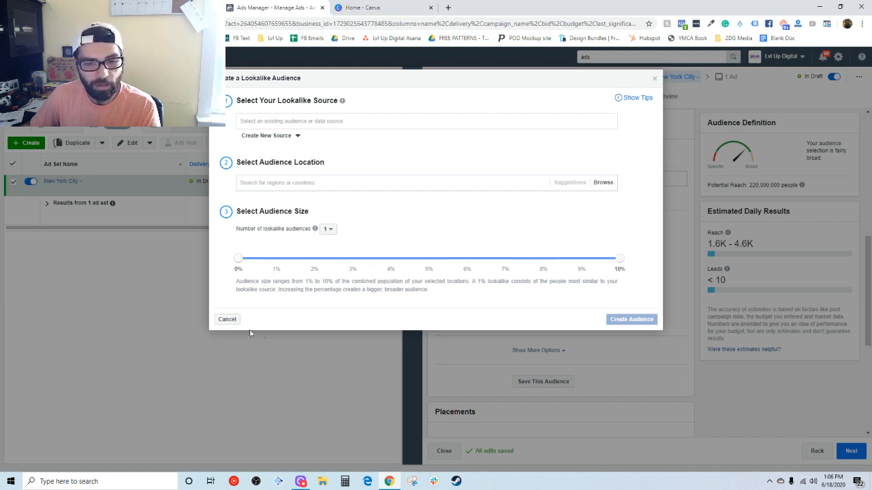
{"action": "left_click", "coordinate": [226, 321]}
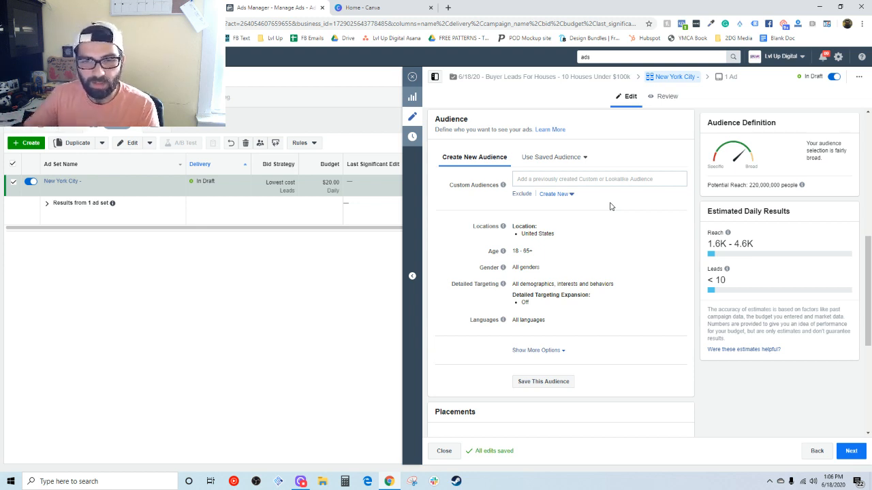
Step: Recheck the list of previously created audiences in Custom Audiences and close it without a selection
{"action": "left_click", "coordinate": [608, 178]}
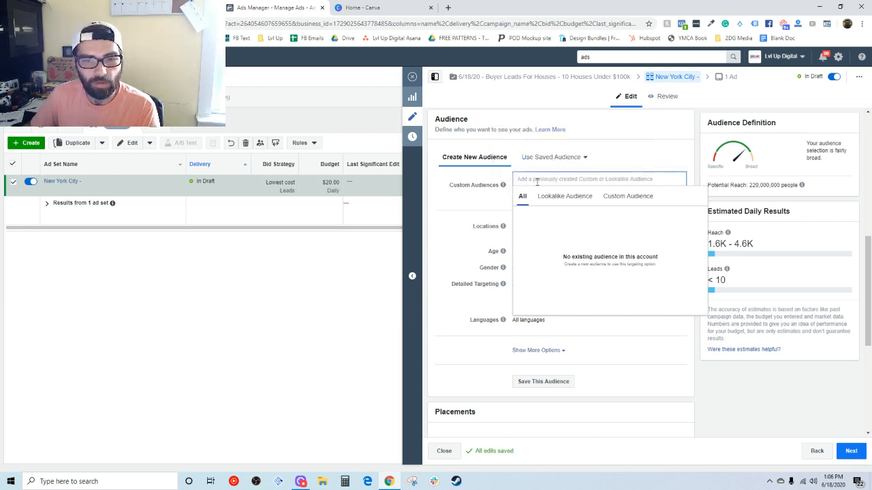
{"action": "left_click", "coordinate": [486, 179]}
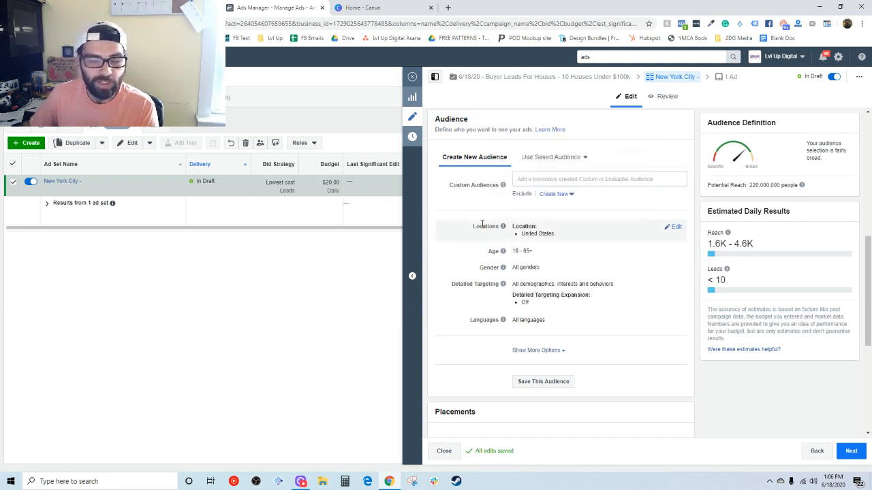
{"action": "left_click", "coordinate": [551, 180]}
{"action": "left_click", "coordinate": [480, 182]}
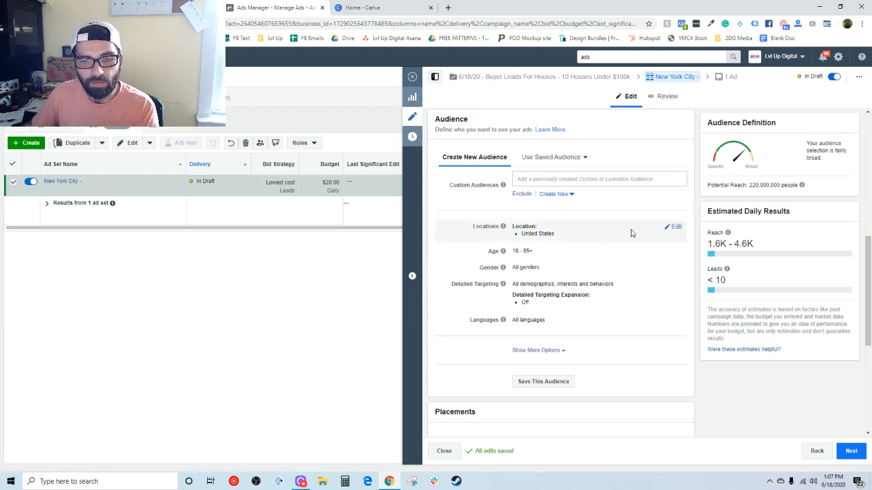
Step: Open the ad set's Detailed Targeting for editing and search its interests for "SELLING"
{"action": "scroll", "coordinate": [585, 251], "scroll_direction": "down", "scroll_amount": 1}
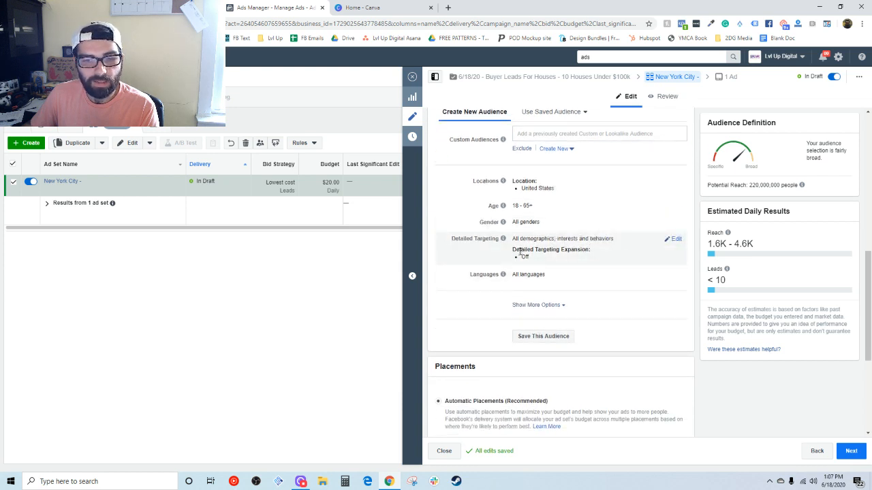
{"action": "left_click", "coordinate": [673, 239]}
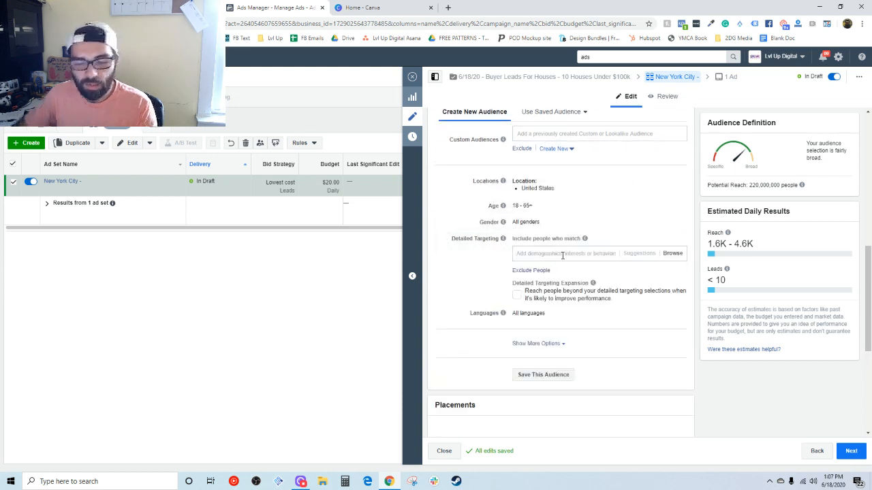
{"action": "left_click", "coordinate": [563, 253]}
{"action": "type", "text": "SELLING"}
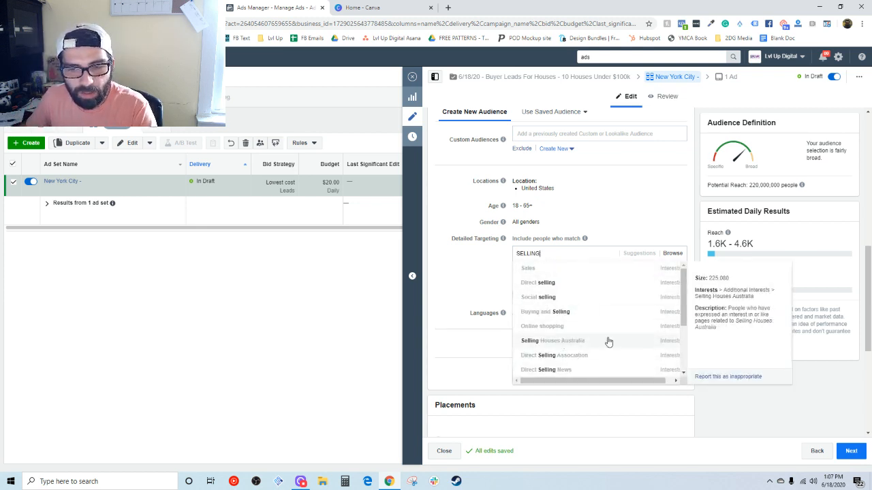
{"action": "left_click", "coordinate": [446, 269]}
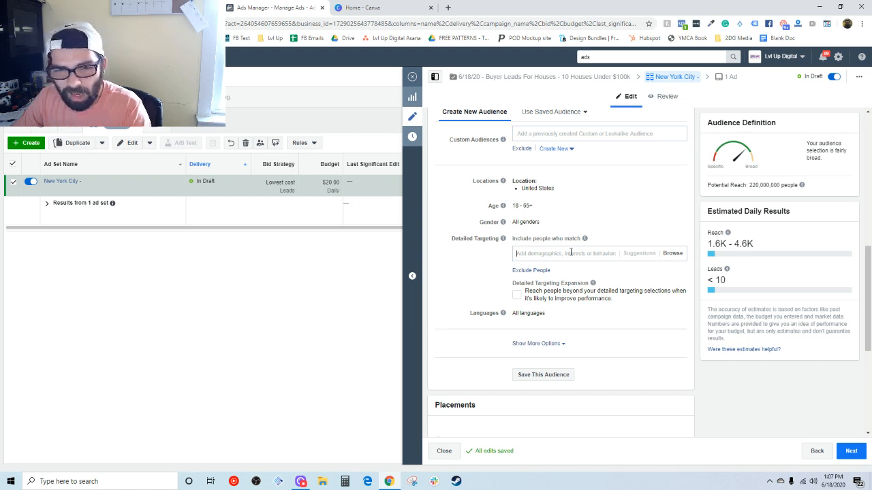
Step: Search the Detailed Targeting interests for "house" and look through the matches
{"action": "type", "text": "house"}
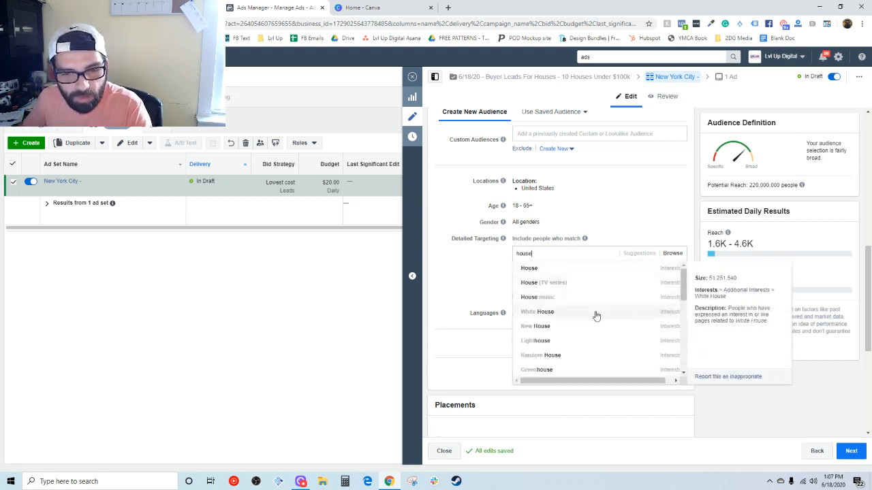
{"action": "scroll", "coordinate": [599, 334], "scroll_direction": "down", "scroll_amount": 2}
{"action": "scroll", "coordinate": [556, 262], "scroll_direction": "up", "scroll_amount": 2}
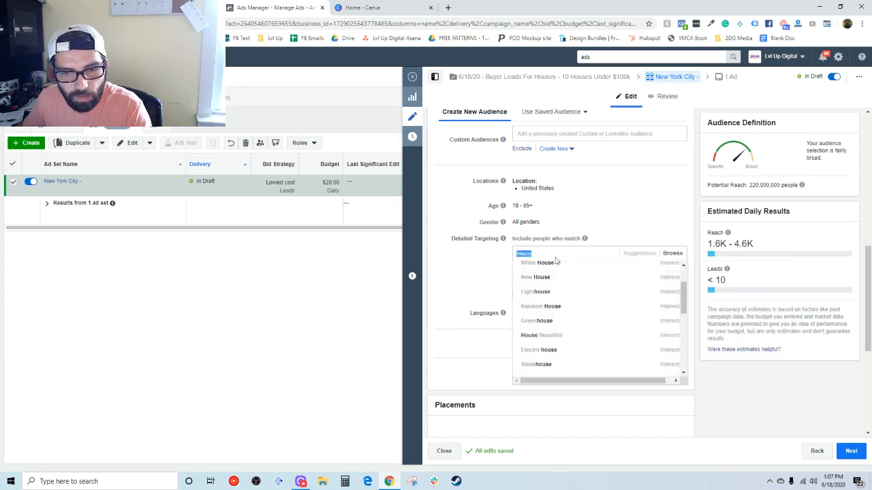
{"action": "scroll", "coordinate": [556, 262], "scroll_direction": "up", "scroll_amount": 1}
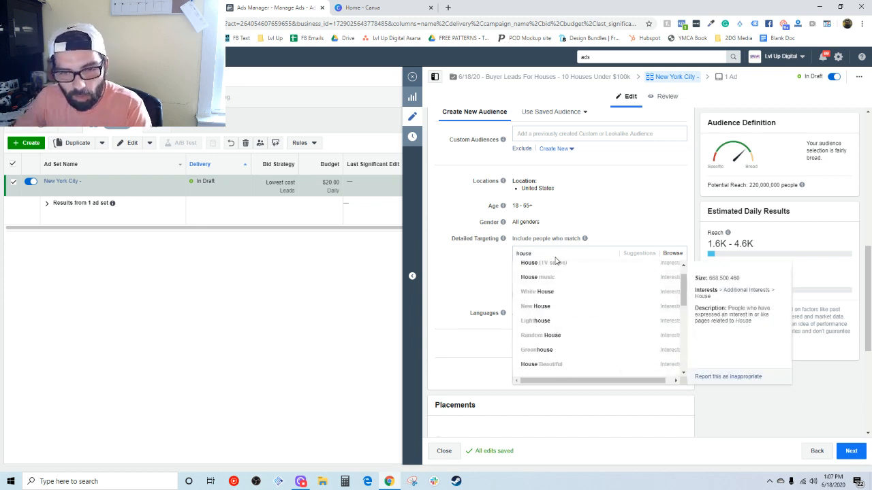
Step: Search the Detailed Targeting interests for "home" and look through the matches
{"action": "double_click", "coordinate": [550, 254]}
{"action": "type", "text": "h"}
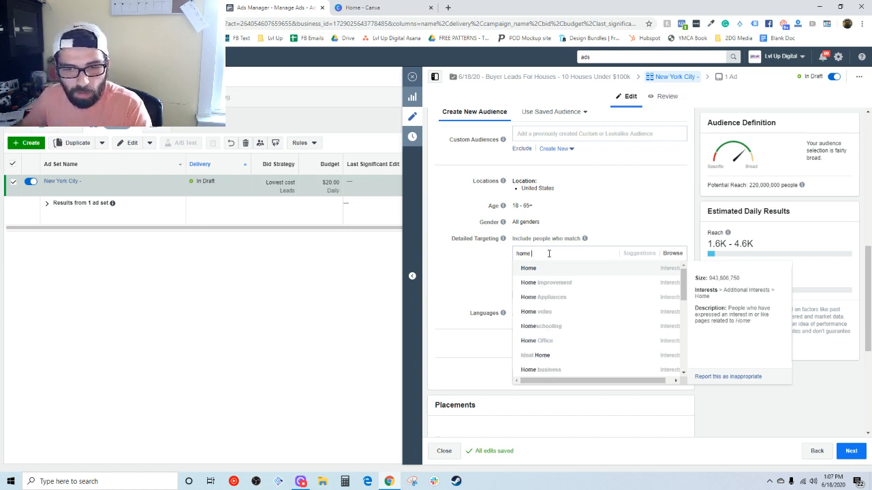
{"action": "scroll", "coordinate": [576, 293], "scroll_direction": "down", "scroll_amount": 3}
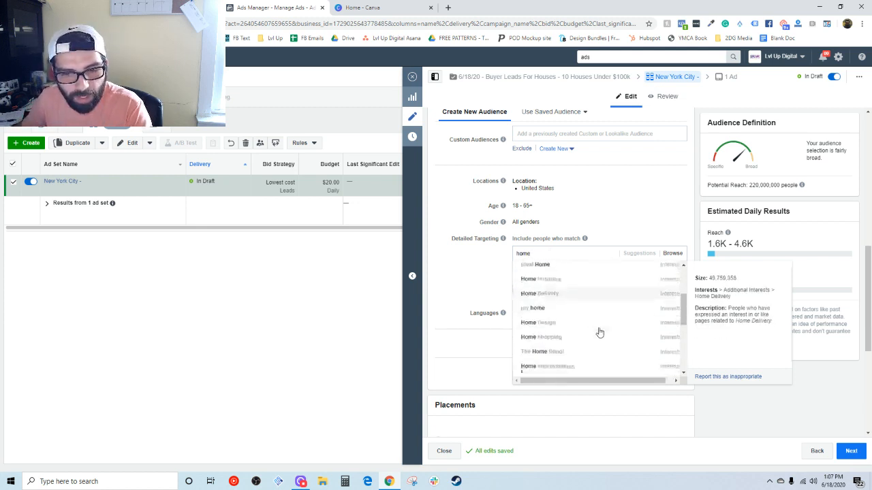
{"action": "scroll", "coordinate": [585, 331], "scroll_direction": "up", "scroll_amount": 3}
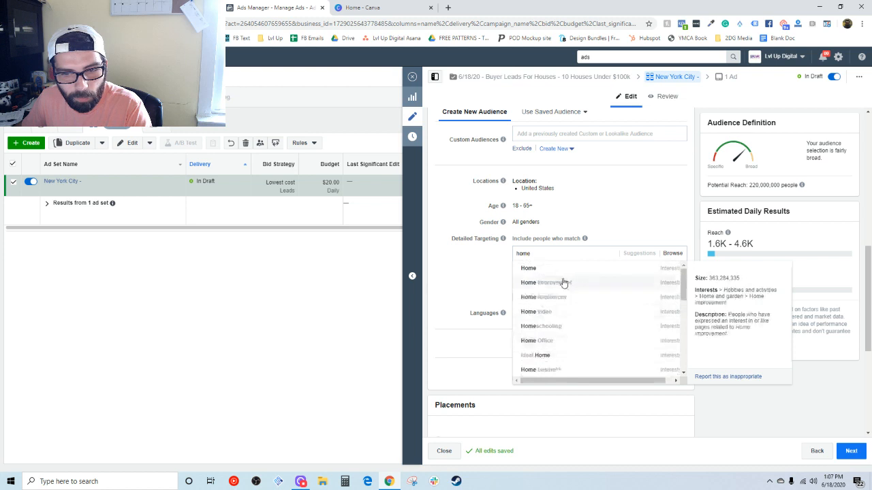
Step: Search Detailed Targeting for "mortgage" and include the Mortgage loans interest
{"action": "left_click", "coordinate": [537, 256]}
{"action": "key", "text": "BackSpace"}
{"action": "key", "text": "BackSpace"}
{"action": "key", "text": "BackSpace"}
{"action": "key", "text": "BackSpace"}
{"action": "type", "text": "mortgag"}
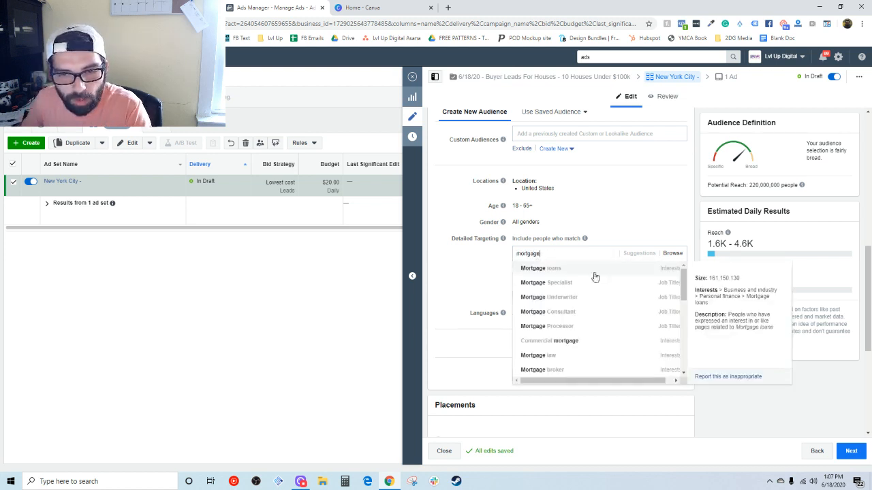
{"action": "left_click", "coordinate": [572, 273]}
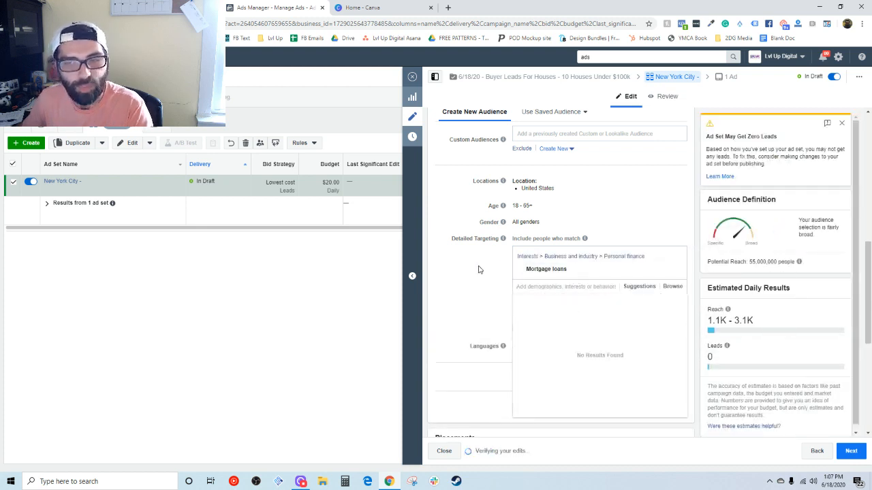
Step: Try the suggested interests Mortgage calculator, House Hunting and First-time buyer in Detailed Targeting, and remove them again
{"action": "left_click", "coordinate": [647, 292]}
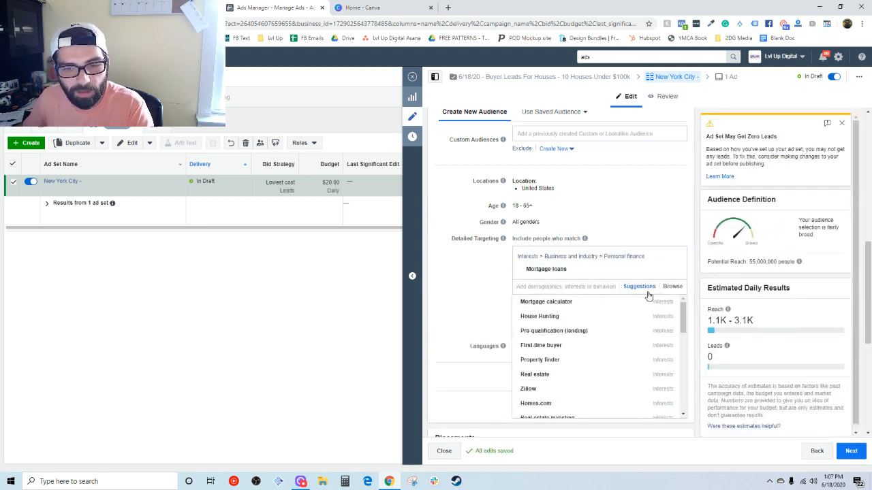
{"action": "left_click", "coordinate": [484, 276]}
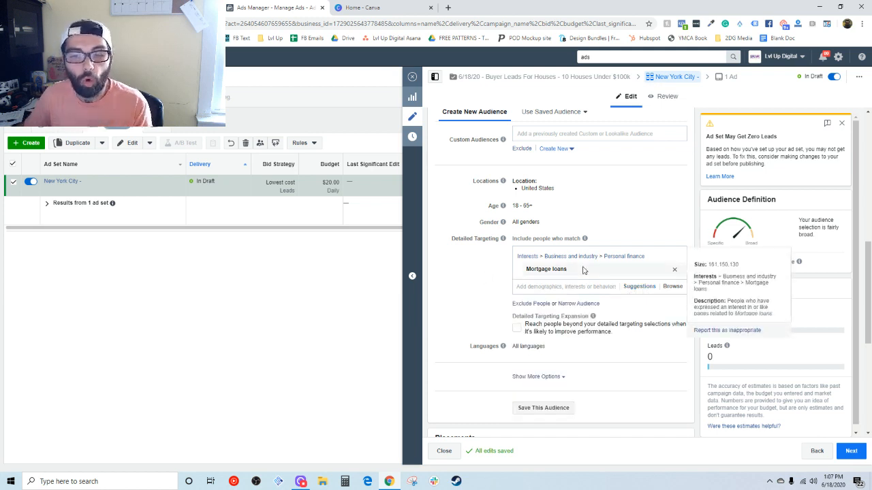
{"action": "left_click", "coordinate": [639, 286]}
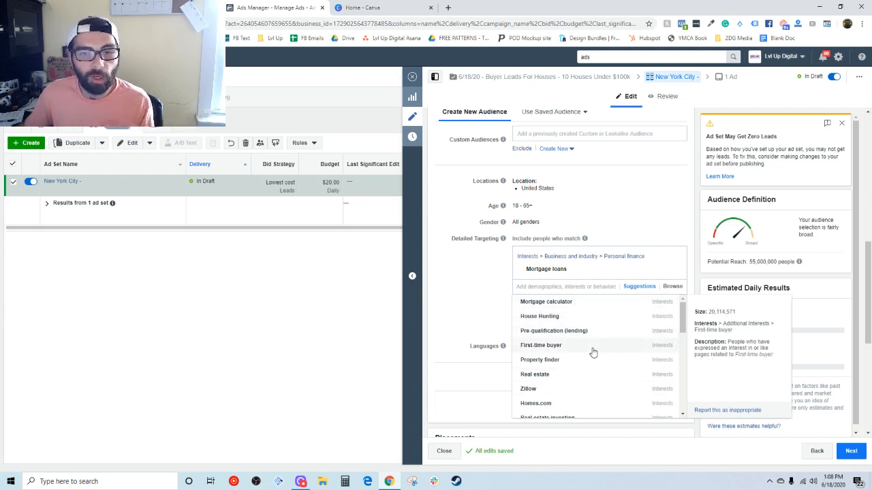
{"action": "left_click", "coordinate": [574, 302]}
{"action": "left_click", "coordinate": [540, 327]}
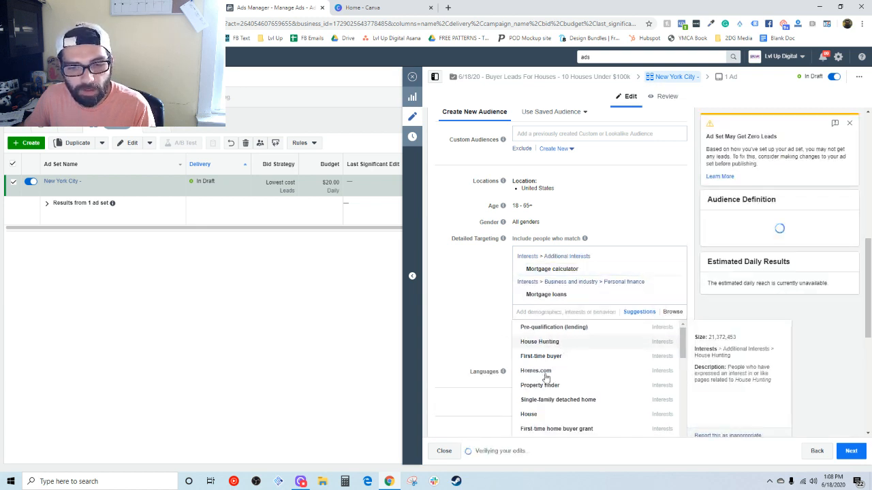
{"action": "left_click", "coordinate": [568, 338]}
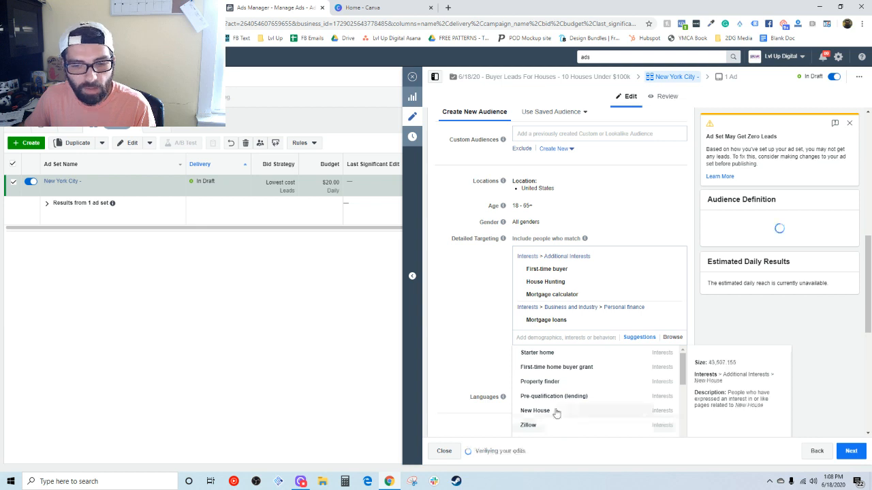
{"action": "left_click", "coordinate": [497, 284]}
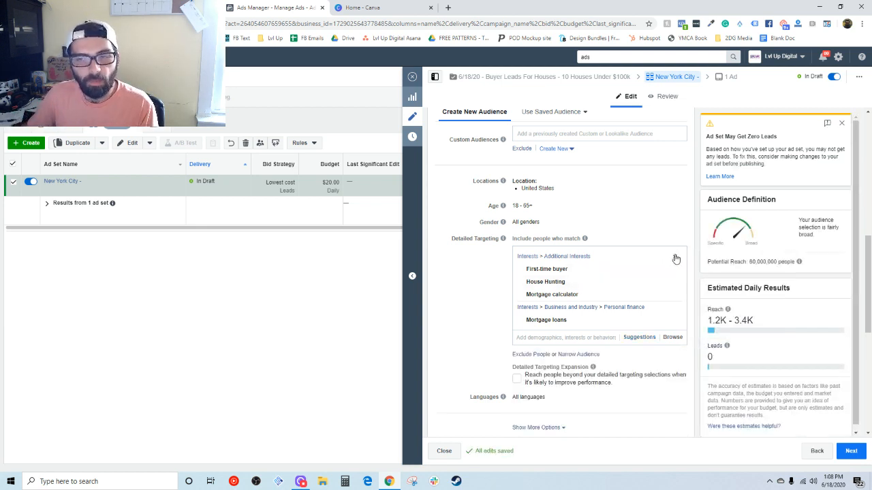
{"action": "left_click", "coordinate": [679, 252]}
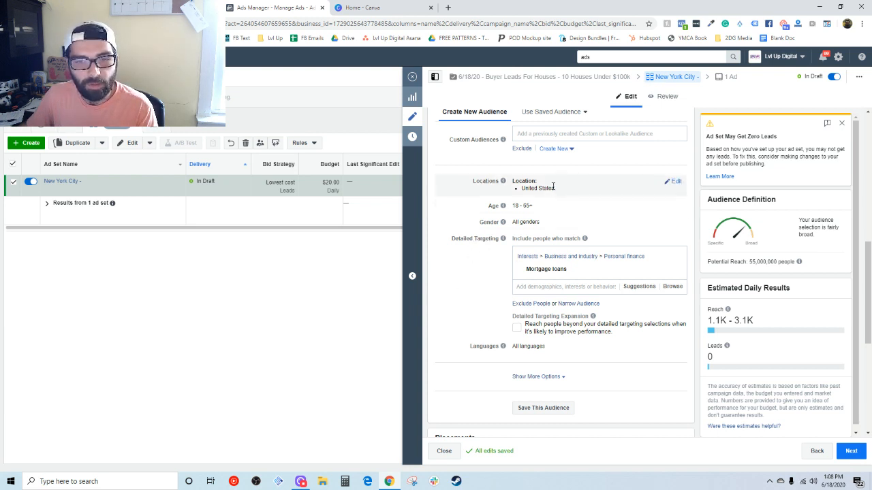
Step: Set the audience location to the city New York, New York, United States, limited to people living in this location
{"action": "left_click", "coordinate": [666, 183]}
{"action": "left_click", "coordinate": [575, 229]}
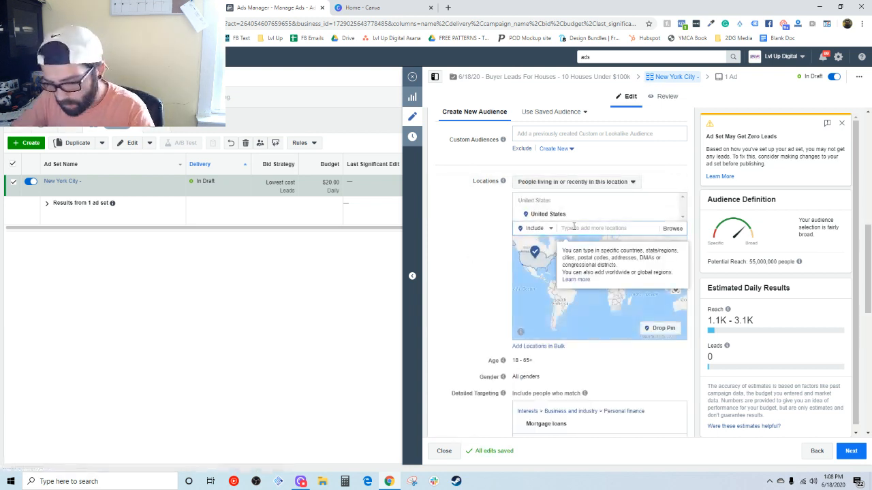
{"action": "type", "text": "new york"}
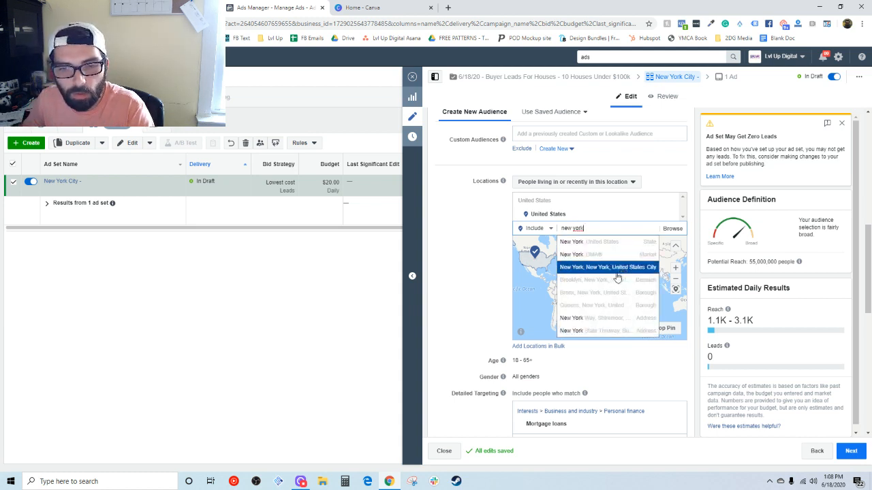
{"action": "left_click", "coordinate": [616, 271]}
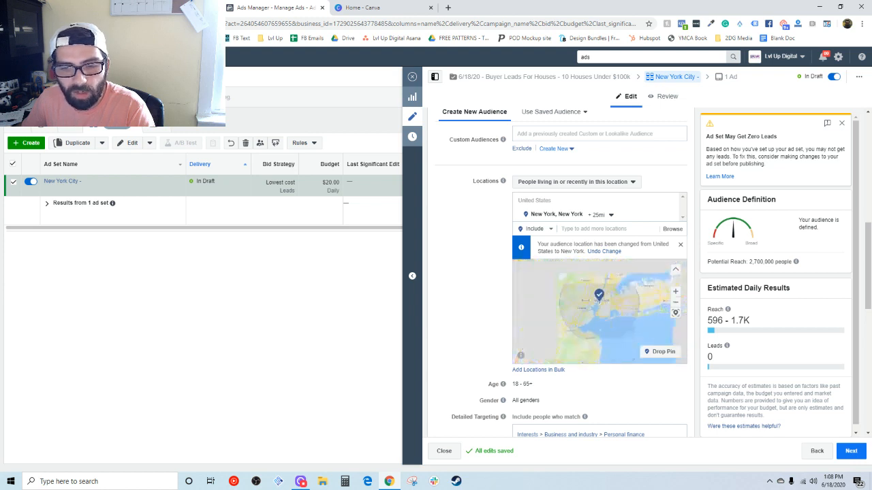
{"action": "left_click", "coordinate": [571, 183]}
{"action": "left_click", "coordinate": [584, 210]}
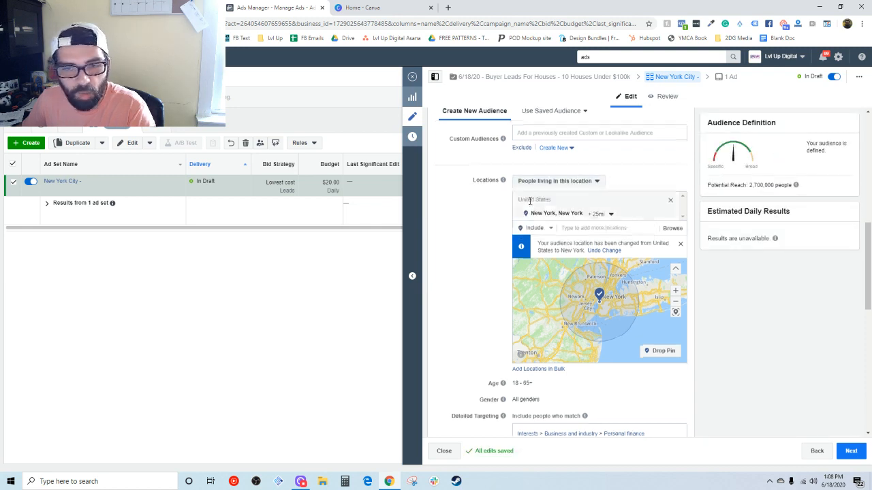
Step: Turn on Detailed Targeting Expansion for the audience and turn it back off
{"action": "scroll", "coordinate": [454, 225], "scroll_direction": "down", "scroll_amount": 4}
{"action": "scroll", "coordinate": [610, 328], "scroll_direction": "down", "scroll_amount": 3}
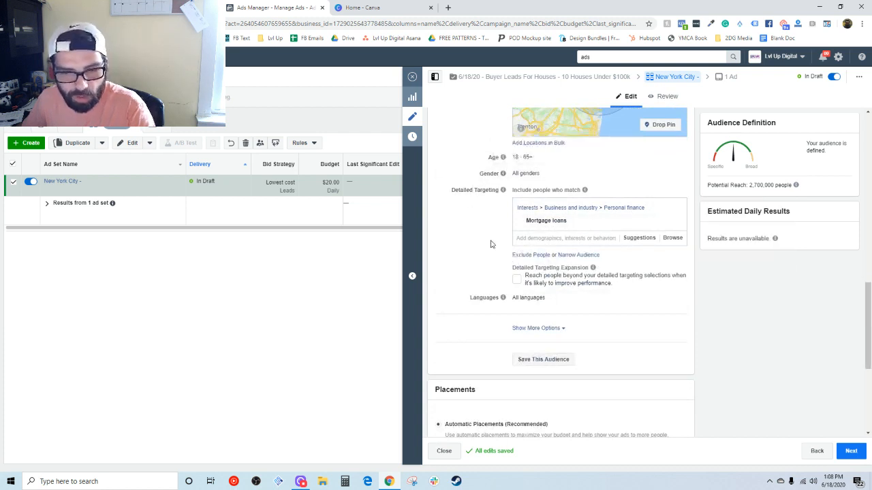
{"action": "left_click", "coordinate": [515, 280]}
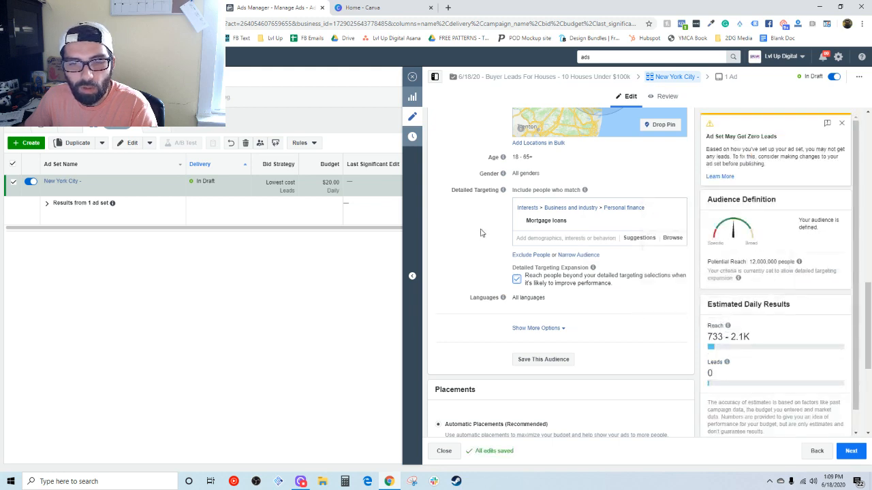
{"action": "left_click", "coordinate": [517, 280]}
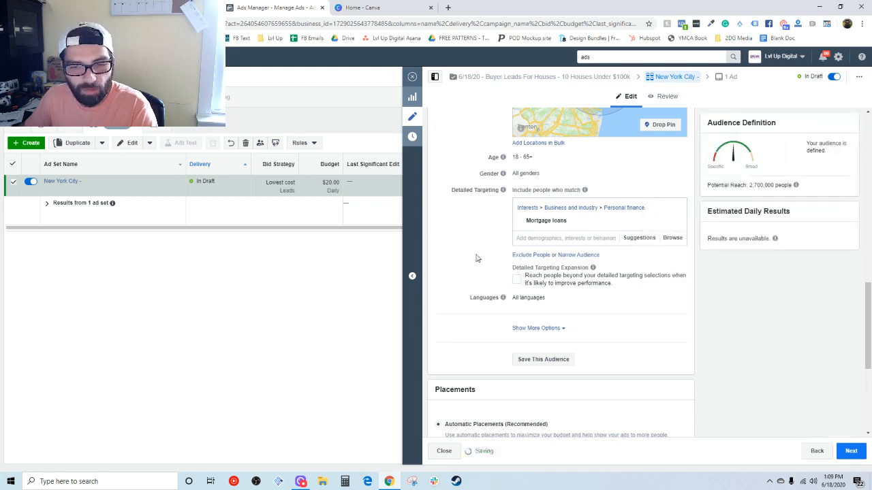
{"action": "scroll", "coordinate": [475, 255], "scroll_direction": "down", "scroll_amount": 3}
{"action": "scroll", "coordinate": [545, 271], "scroll_direction": "up", "scroll_amount": 2}
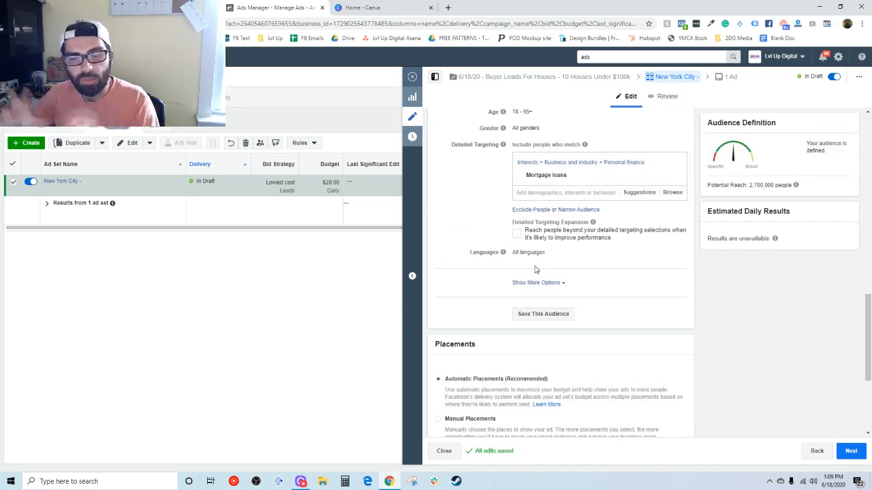
{"action": "scroll", "coordinate": [544, 245], "scroll_direction": "up", "scroll_amount": 1}
{"action": "mouse_move", "coordinate": [564, 222]}
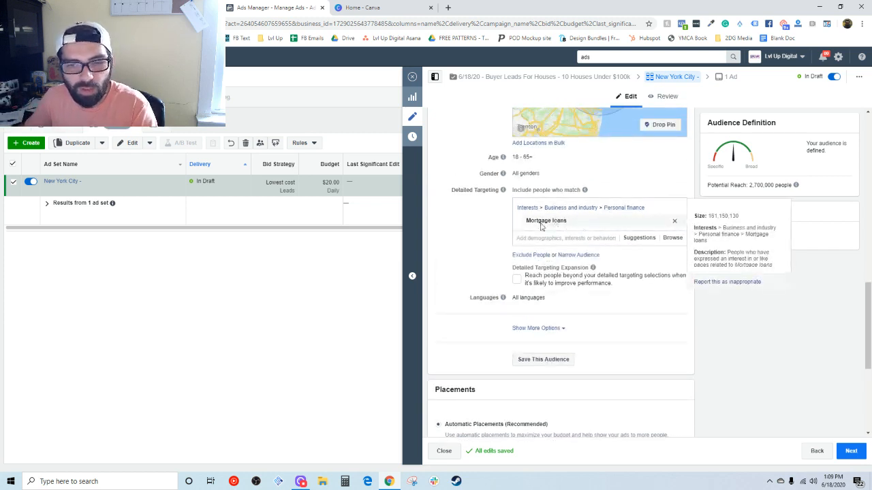
Step: Look through the platforms and placements offered under Manual Placements and return to Automatic Placements
{"action": "scroll", "coordinate": [545, 231], "scroll_direction": "down", "scroll_amount": 3}
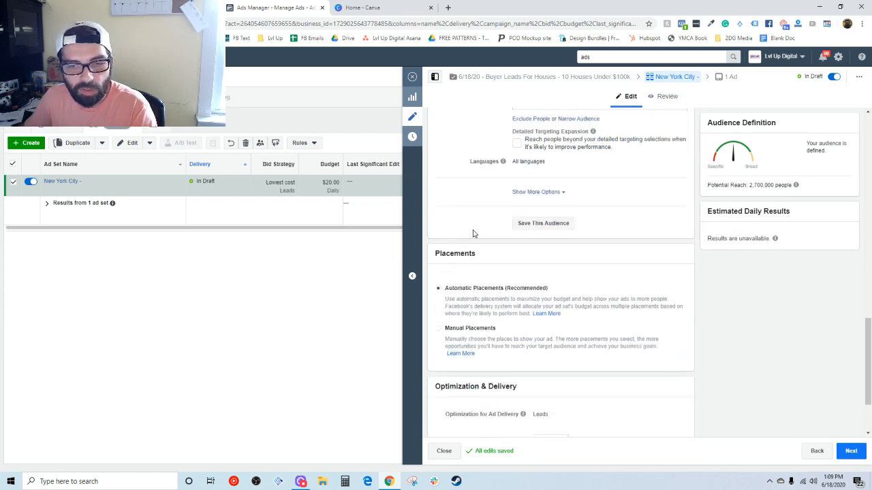
{"action": "left_click", "coordinate": [468, 237]}
{"action": "scroll", "coordinate": [579, 258], "scroll_direction": "down", "scroll_amount": 2}
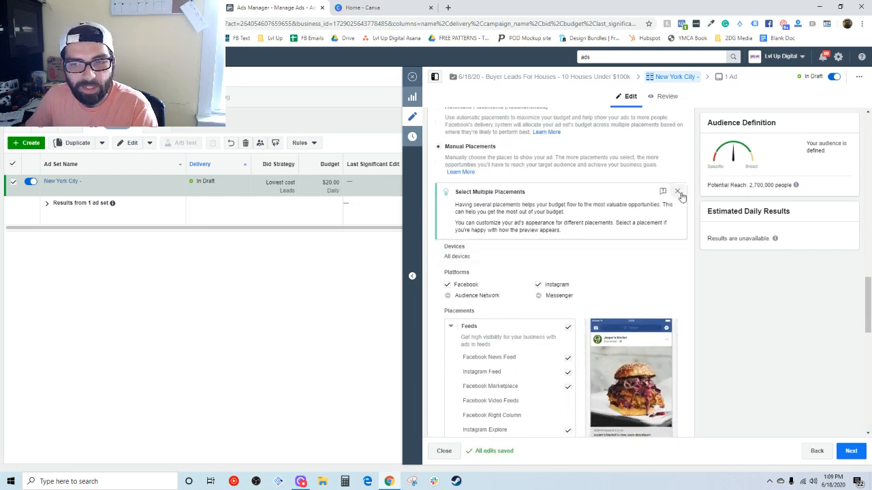
{"action": "left_click", "coordinate": [678, 192]}
{"action": "scroll", "coordinate": [585, 224], "scroll_direction": "down", "scroll_amount": 2}
{"action": "scroll", "coordinate": [558, 225], "scroll_direction": "down", "scroll_amount": 5}
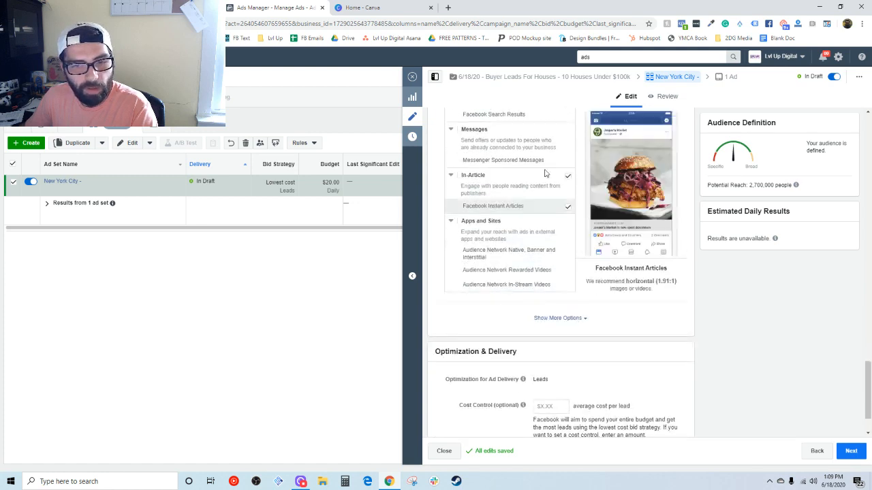
{"action": "scroll", "coordinate": [524, 220], "scroll_direction": "up", "scroll_amount": 8}
{"action": "scroll", "coordinate": [524, 220], "scroll_direction": "up", "scroll_amount": 2}
{"action": "left_click", "coordinate": [481, 198]}
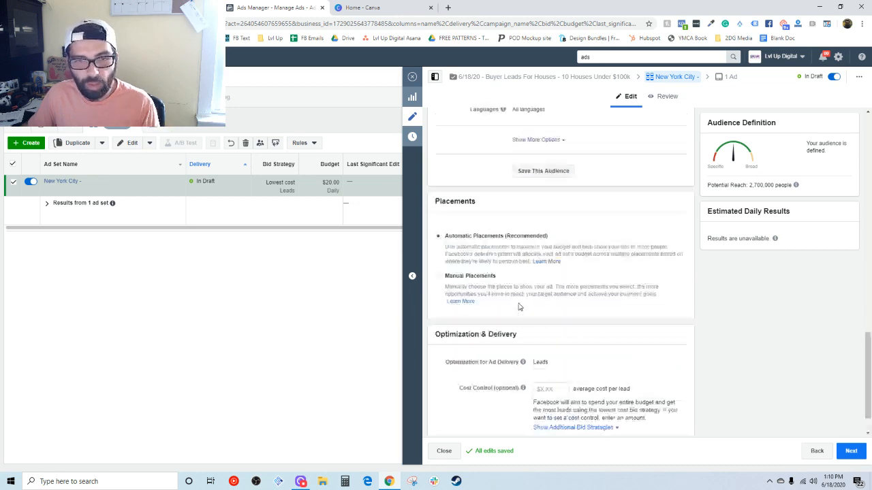
Step: Extend the ad set's name to "New York City - Mortgage Loans"
{"action": "scroll", "coordinate": [519, 307], "scroll_direction": "up", "scroll_amount": 17}
{"action": "scroll", "coordinate": [504, 181], "scroll_direction": "down", "scroll_amount": 5}
{"action": "scroll", "coordinate": [502, 180], "scroll_direction": "down", "scroll_amount": 4}
{"action": "scroll", "coordinate": [502, 181], "scroll_direction": "up", "scroll_amount": 8}
{"action": "left_click", "coordinate": [522, 143]}
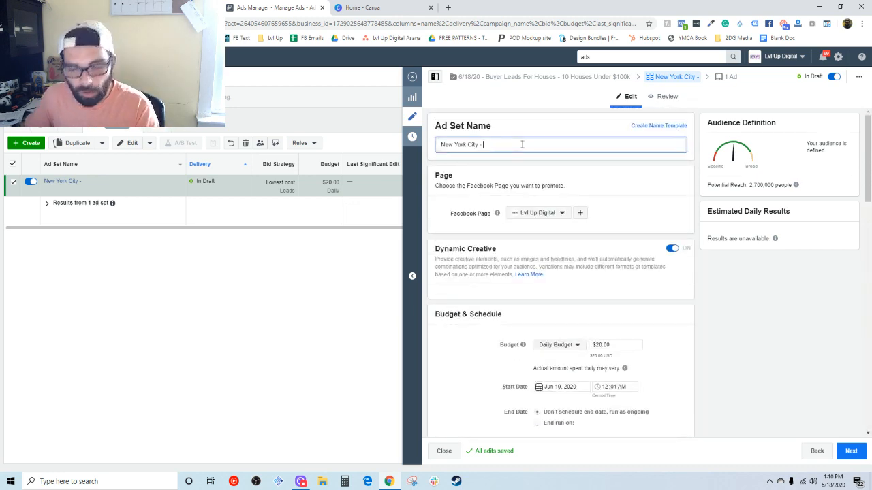
{"action": "type", "text": "Mort"}
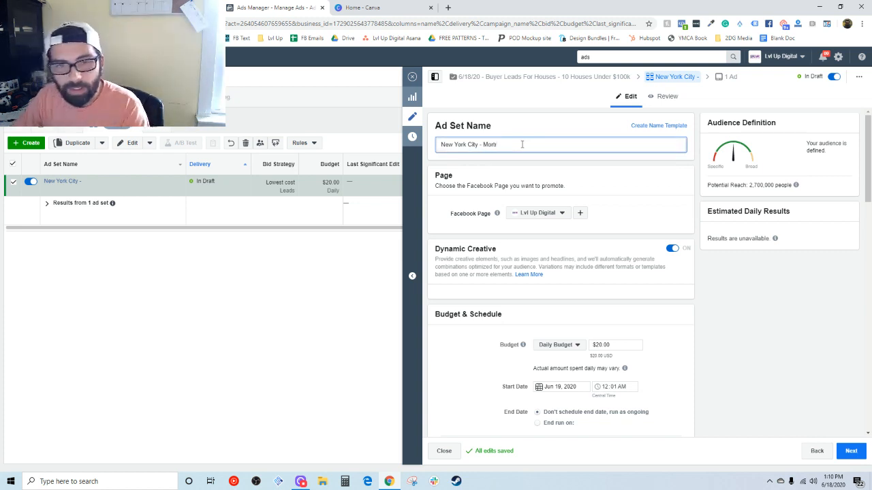
{"action": "type", "text": "gage Loans"}
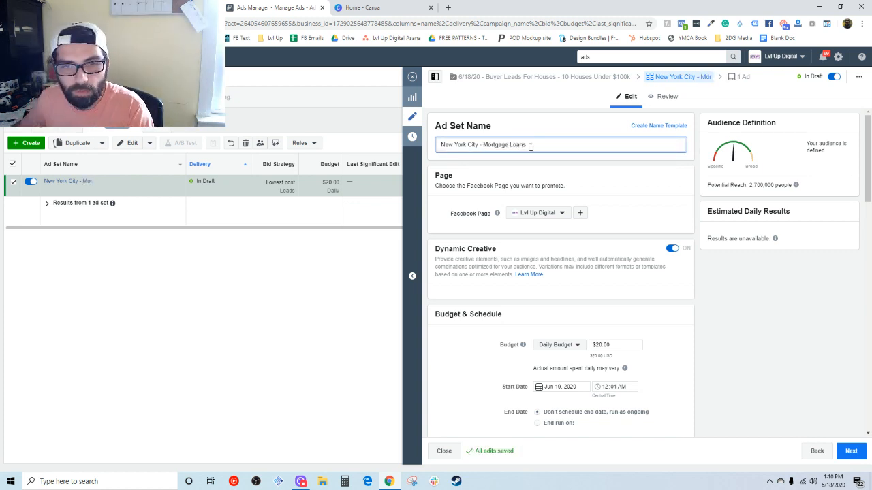
Step: Append the age range and placement type so the ad set's name reads "New York City - Mortgage Loans - 18+ - AP"
{"action": "scroll", "coordinate": [565, 252], "scroll_direction": "down", "scroll_amount": 10}
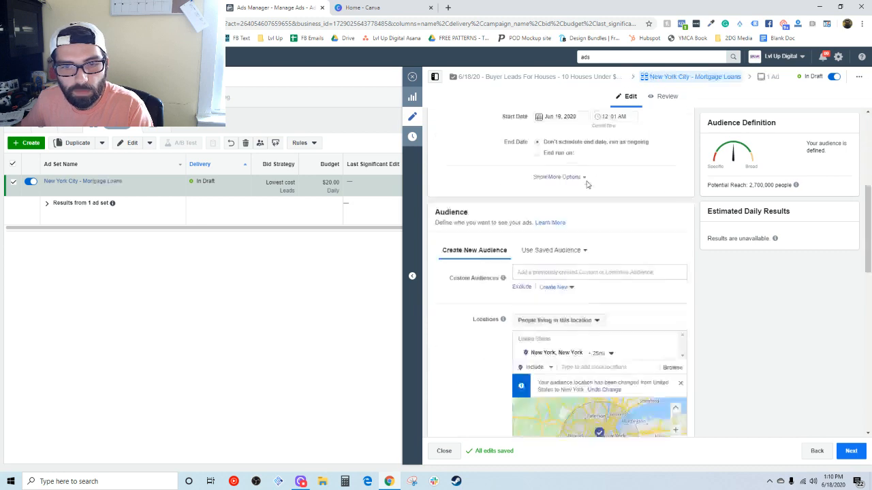
{"action": "scroll", "coordinate": [570, 254], "scroll_direction": "up", "scroll_amount": 5}
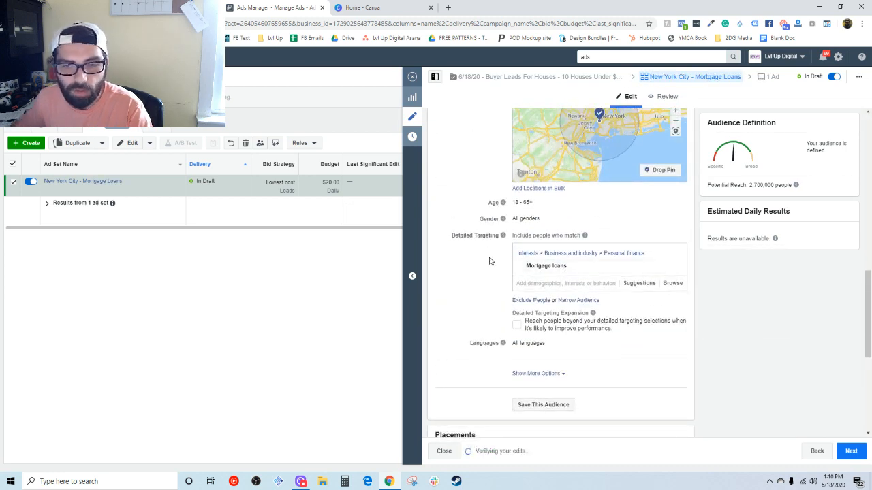
{"action": "scroll", "coordinate": [467, 259], "scroll_direction": "up", "scroll_amount": 8}
{"action": "left_click", "coordinate": [545, 147]}
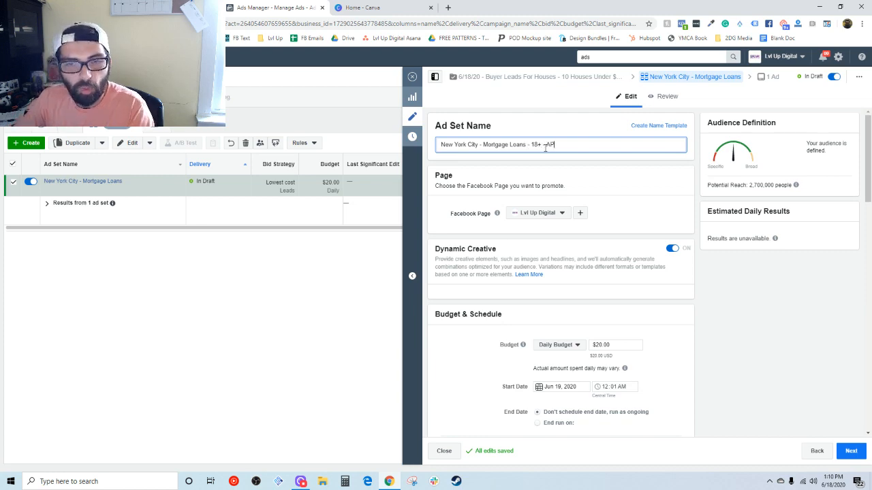
{"action": "type", "text": "- 18+ - AP"}
{"action": "scroll", "coordinate": [558, 204], "scroll_direction": "down", "scroll_amount": 10}
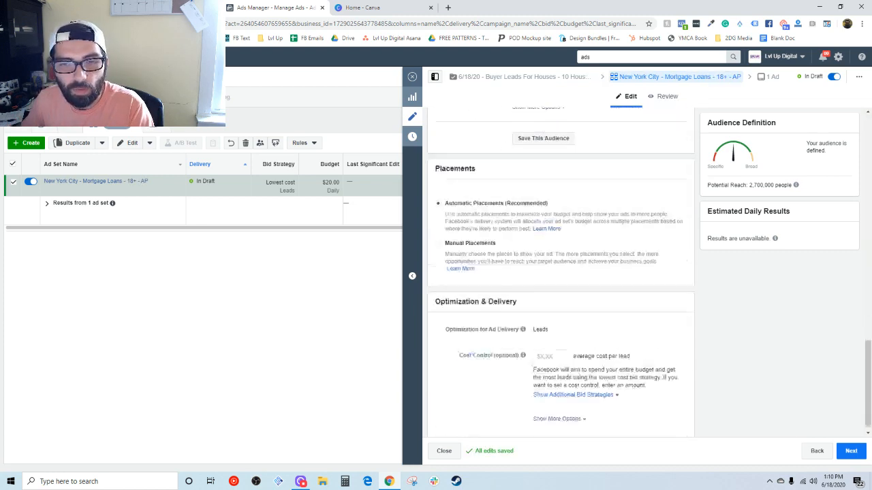
{"action": "scroll", "coordinate": [597, 204], "scroll_direction": "up", "scroll_amount": 10}
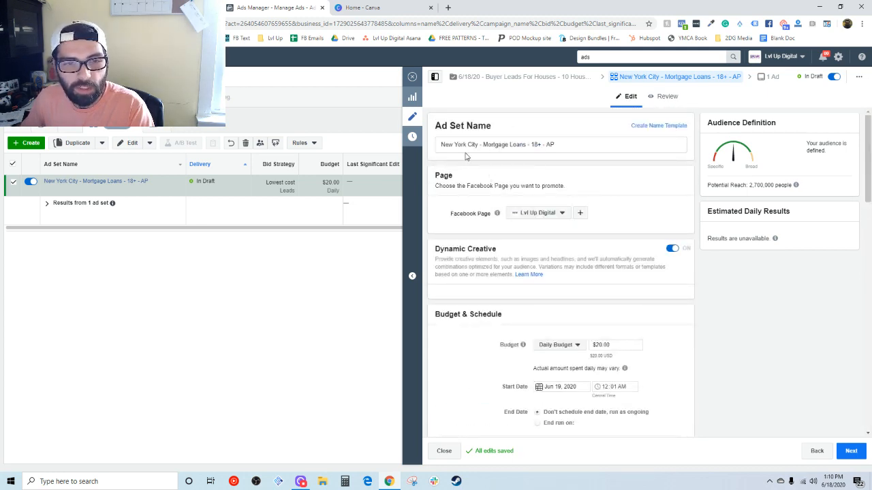
Step: Open the ad inside the New York City ad set and rename it "DC 1"
{"action": "left_click", "coordinate": [129, 182]}
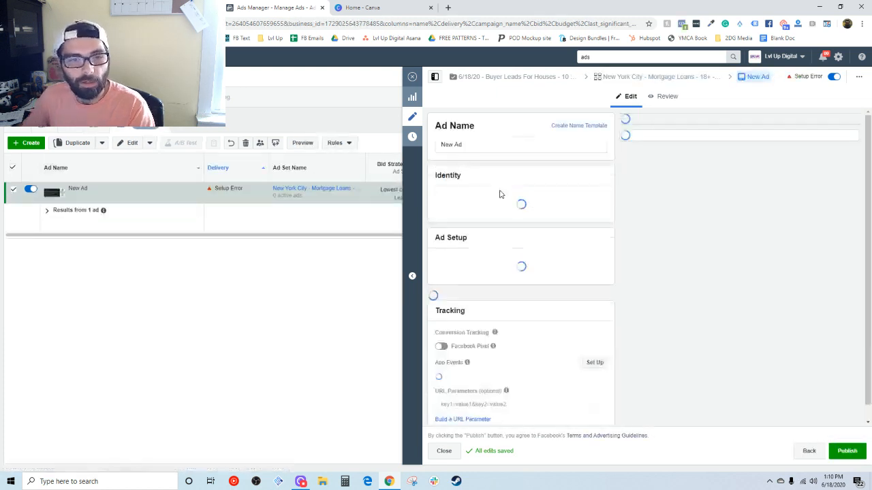
{"action": "left_click", "coordinate": [496, 143]}
{"action": "key", "text": "ctrl+a"}
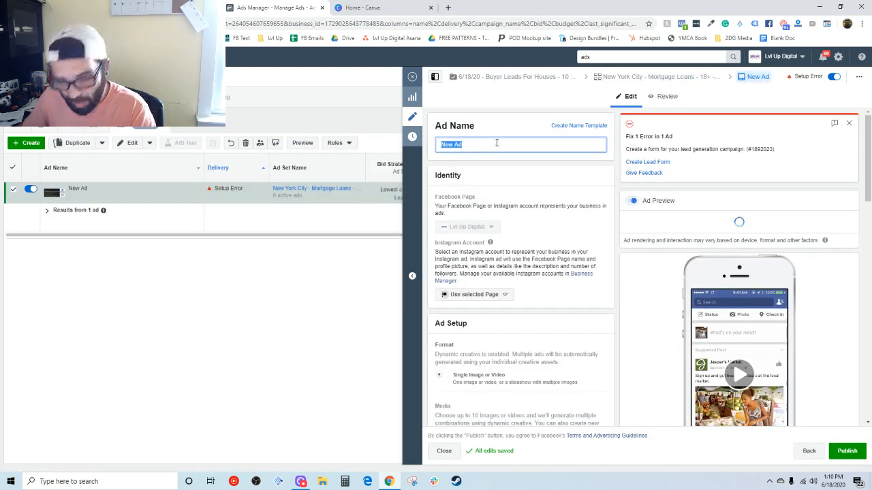
{"action": "type", "text": "DC 1"}
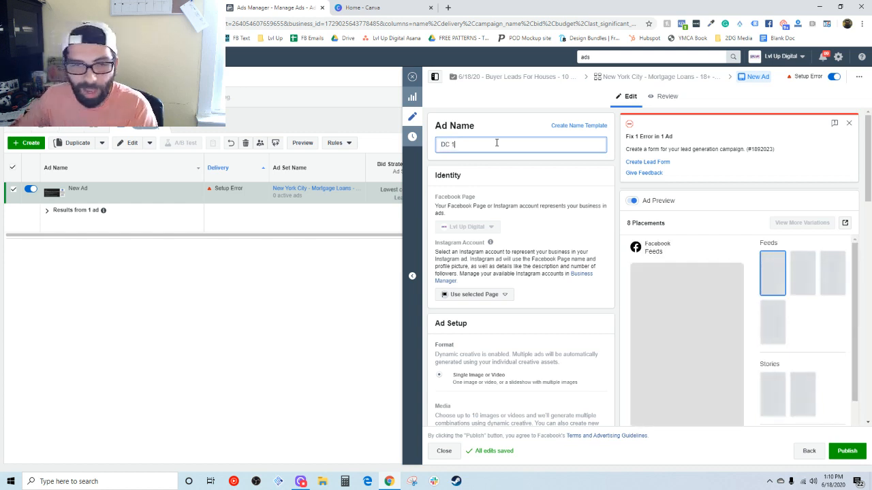
{"action": "left_click", "coordinate": [515, 158]}
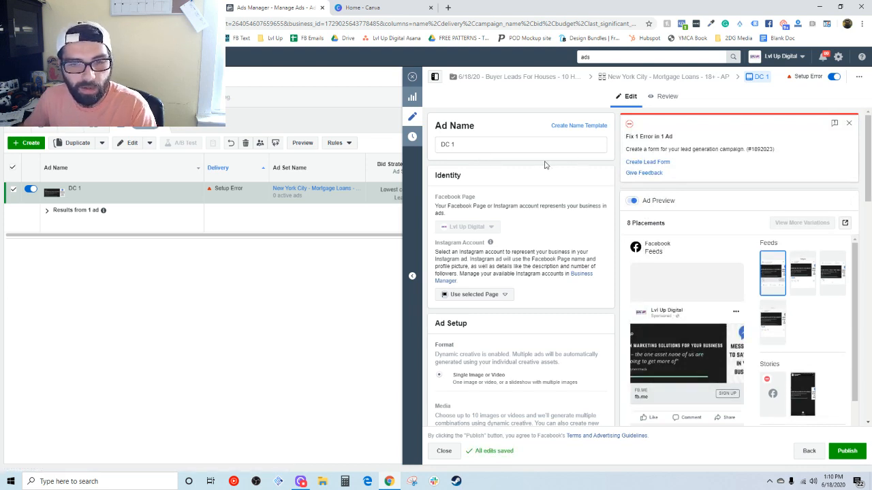
Step: Look at the ad's identity settings and its Instagram account choices, leaving the selected Page in use
{"action": "scroll", "coordinate": [544, 165], "scroll_direction": "down", "scroll_amount": 1}
{"action": "scroll", "coordinate": [497, 177], "scroll_direction": "up", "scroll_amount": 1}
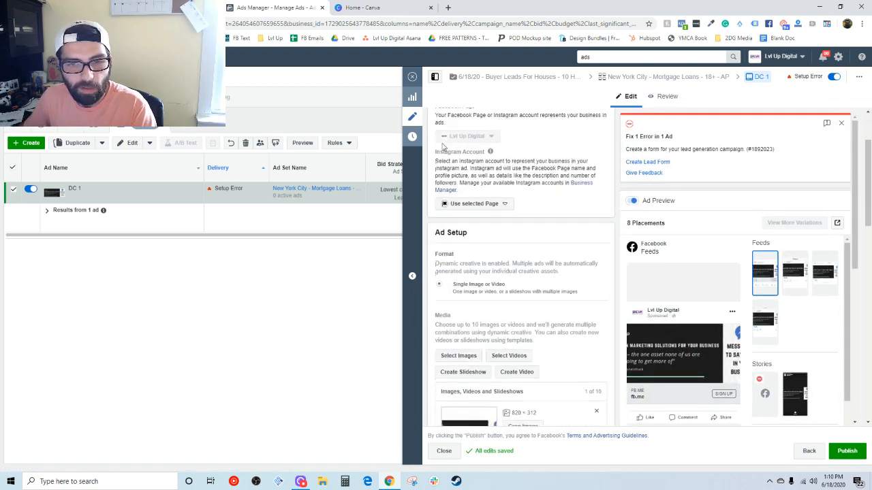
{"action": "scroll", "coordinate": [497, 213], "scroll_direction": "down", "scroll_amount": 1}
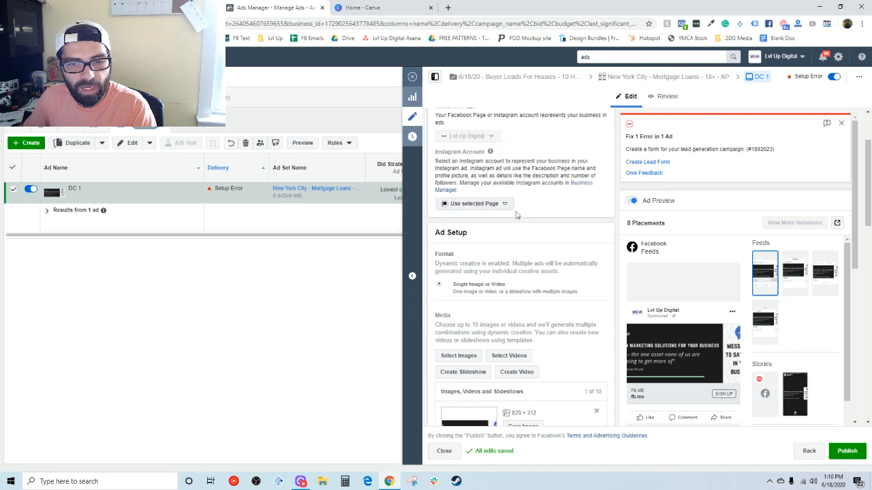
{"action": "left_click", "coordinate": [492, 205]}
{"action": "left_click", "coordinate": [538, 193]}
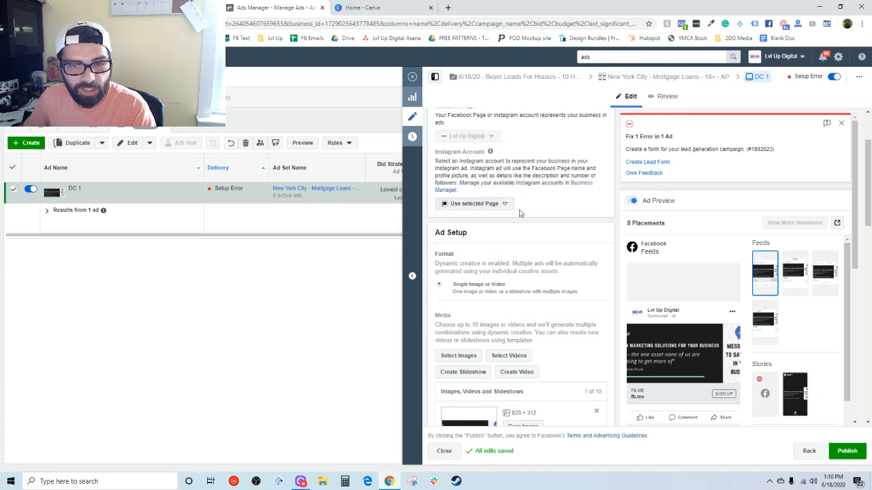
Step: Remove the ad's existing image and turn on the ad preview
{"action": "scroll", "coordinate": [572, 189], "scroll_direction": "down", "scroll_amount": 4}
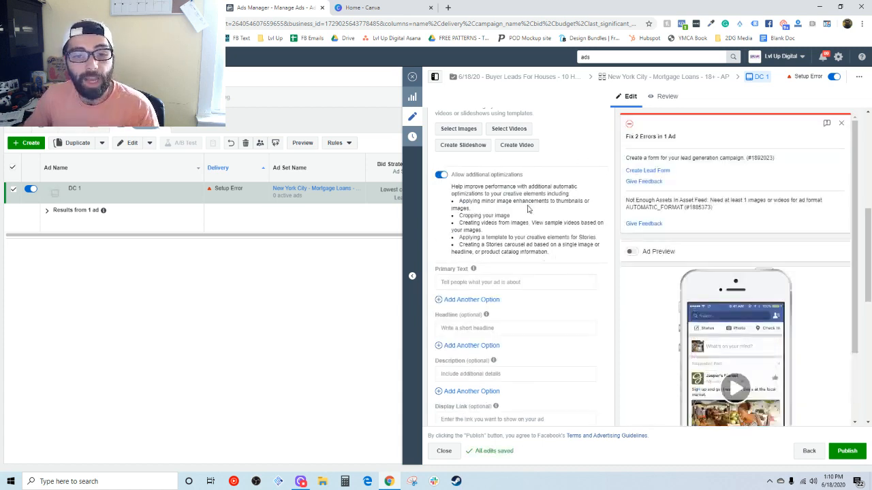
{"action": "scroll", "coordinate": [527, 209], "scroll_direction": "down", "scroll_amount": 2}
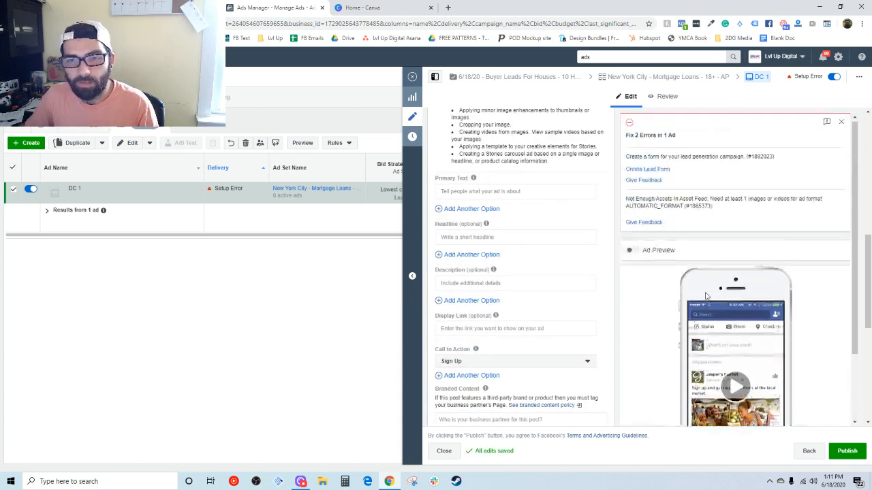
{"action": "left_click", "coordinate": [631, 252]}
{"action": "scroll", "coordinate": [509, 245], "scroll_direction": "up", "scroll_amount": 3}
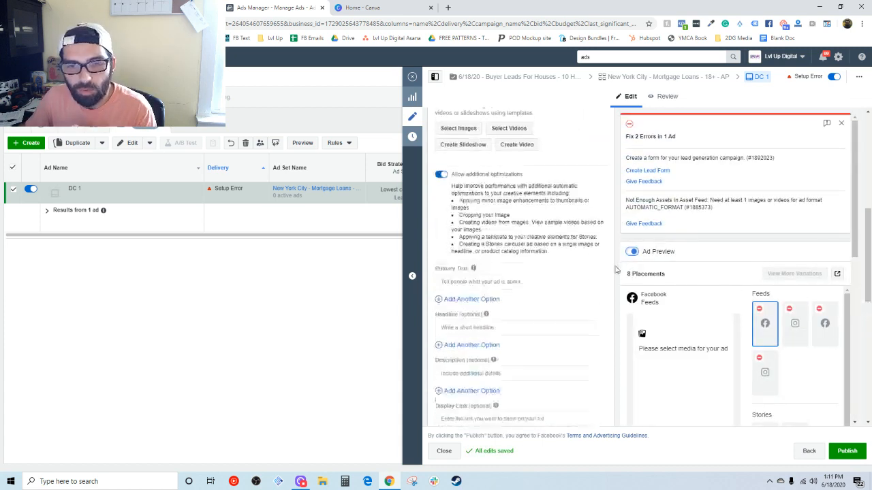
Step: Add two of the 820 × 312 account images to the ad's media
{"action": "left_click", "coordinate": [455, 219]}
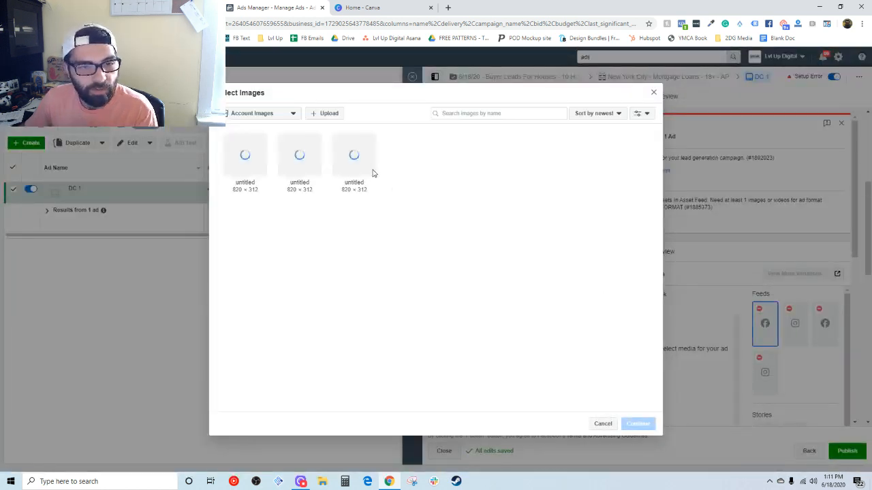
{"action": "left_click", "coordinate": [353, 163]}
{"action": "left_click", "coordinate": [307, 165]}
{"action": "left_click", "coordinate": [636, 424]}
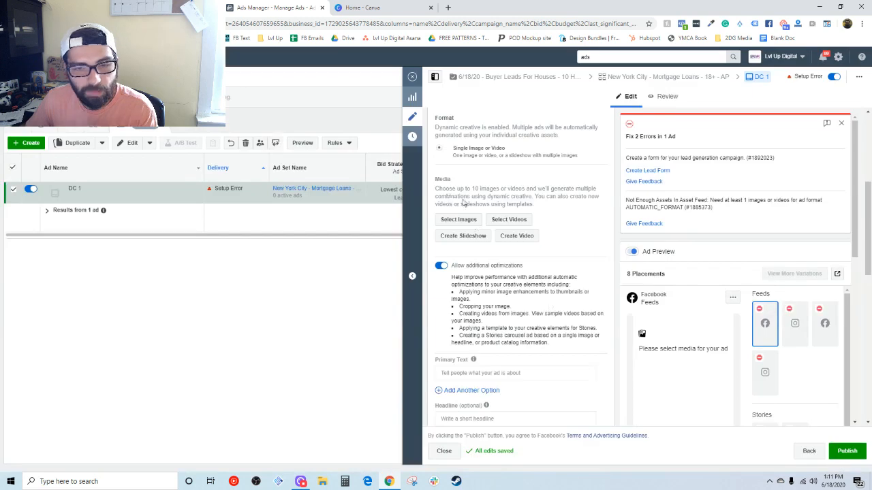
Step: Look at the account's video choices and review the ad's media and additional optimization settings
{"action": "left_click", "coordinate": [519, 221]}
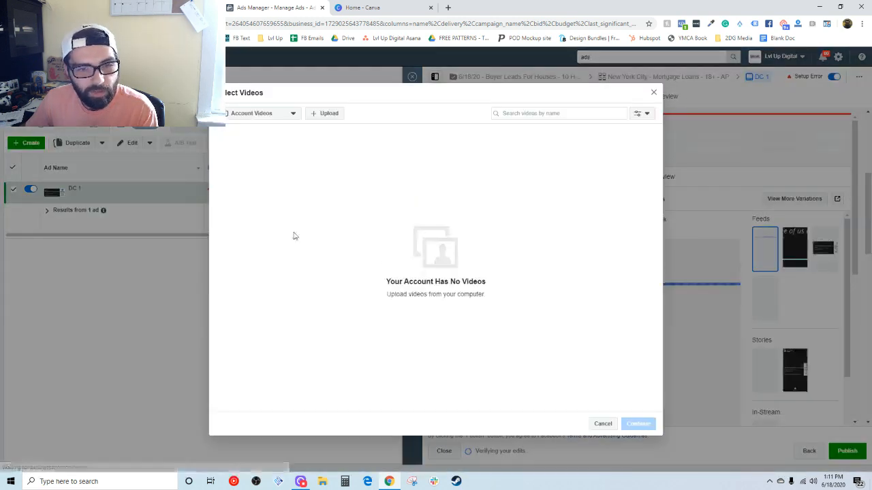
{"action": "left_click", "coordinate": [655, 93]}
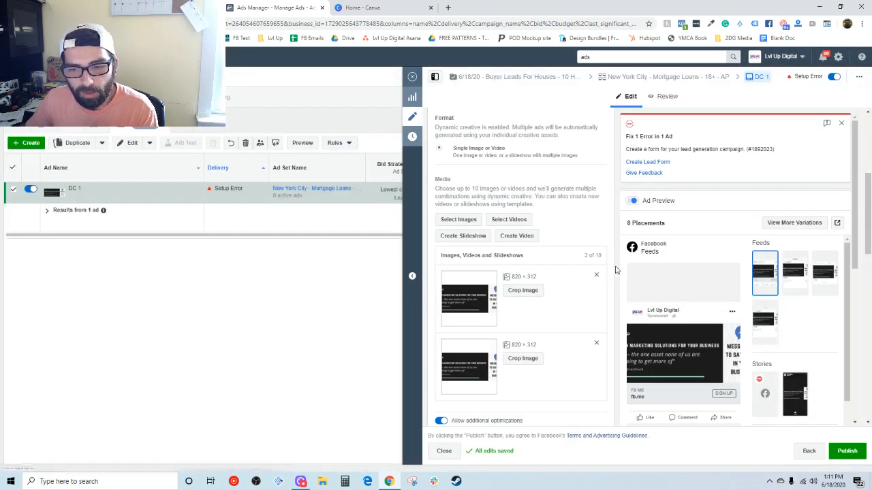
{"action": "scroll", "coordinate": [617, 269], "scroll_direction": "down", "scroll_amount": 3}
{"action": "scroll", "coordinate": [538, 265], "scroll_direction": "up", "scroll_amount": 3}
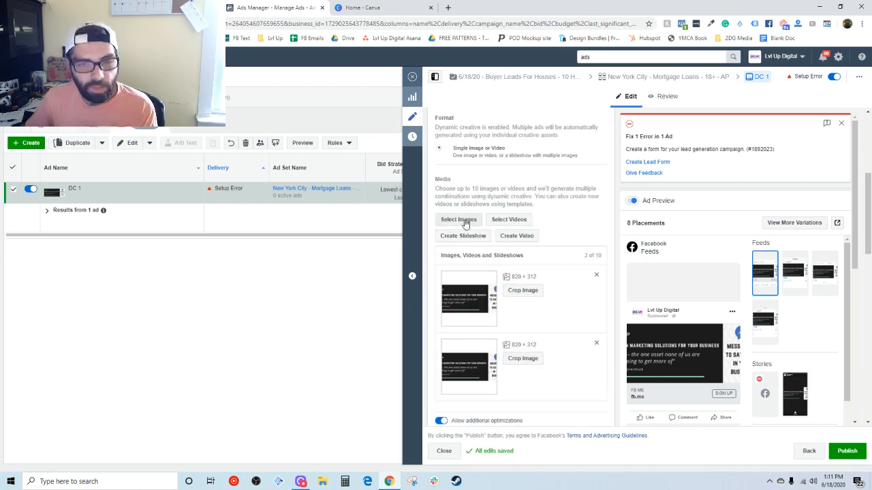
{"action": "scroll", "coordinate": [579, 273], "scroll_direction": "down", "scroll_amount": 2}
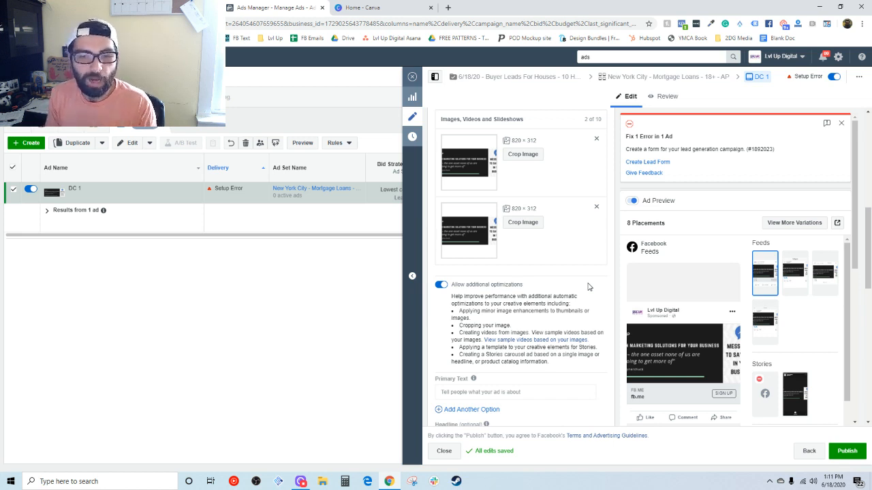
{"action": "scroll", "coordinate": [588, 286], "scroll_direction": "up", "scroll_amount": 1}
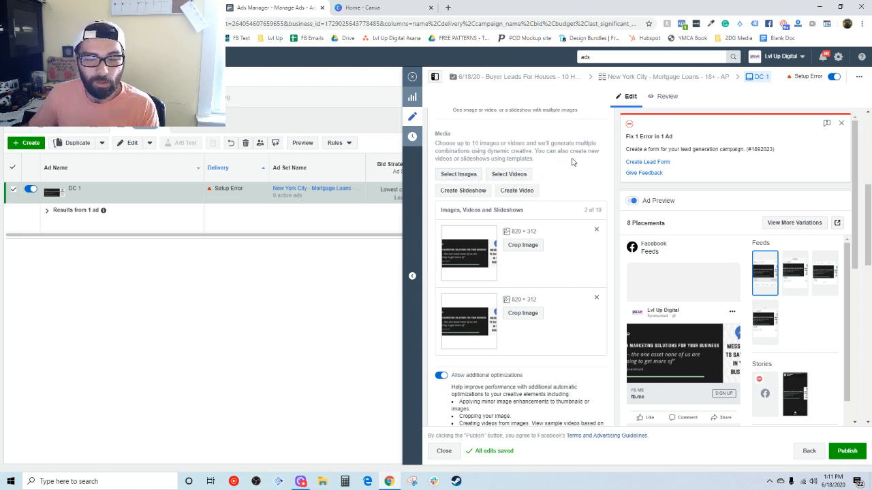
{"action": "scroll", "coordinate": [586, 187], "scroll_direction": "down", "scroll_amount": 3}
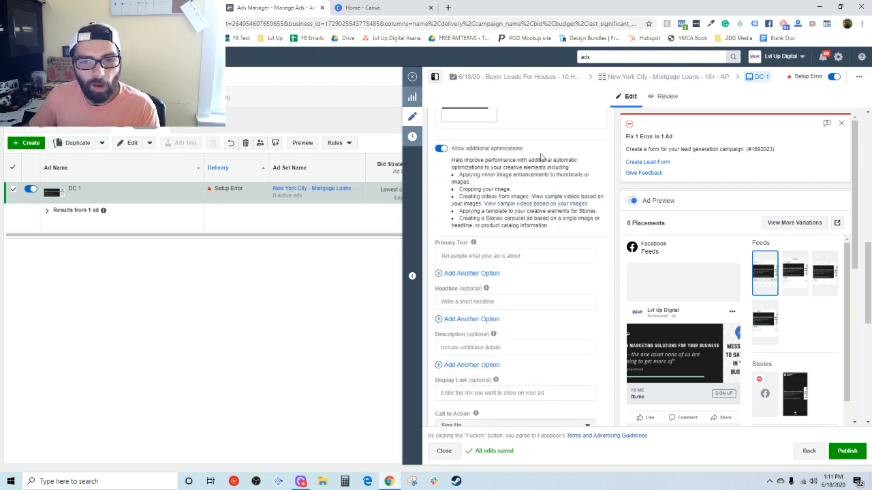
{"action": "scroll", "coordinate": [492, 164], "scroll_direction": "down", "scroll_amount": 1}
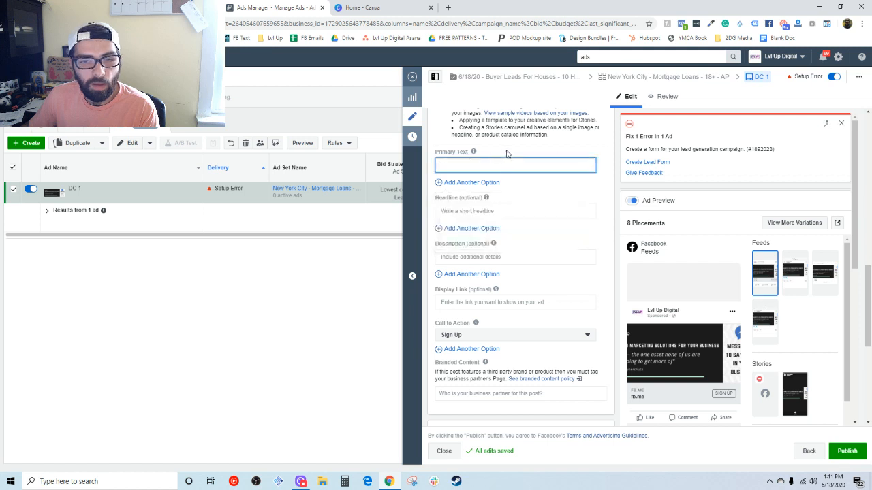
Step: Look over the ad's primary text, headline, description and call to action fields
{"action": "left_click", "coordinate": [488, 164]}
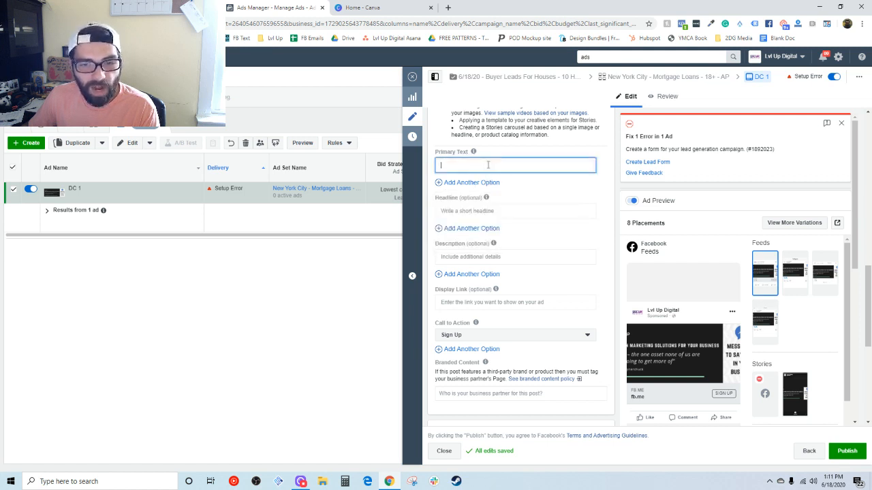
{"action": "left_click", "coordinate": [505, 211]}
{"action": "left_click", "coordinate": [481, 258]}
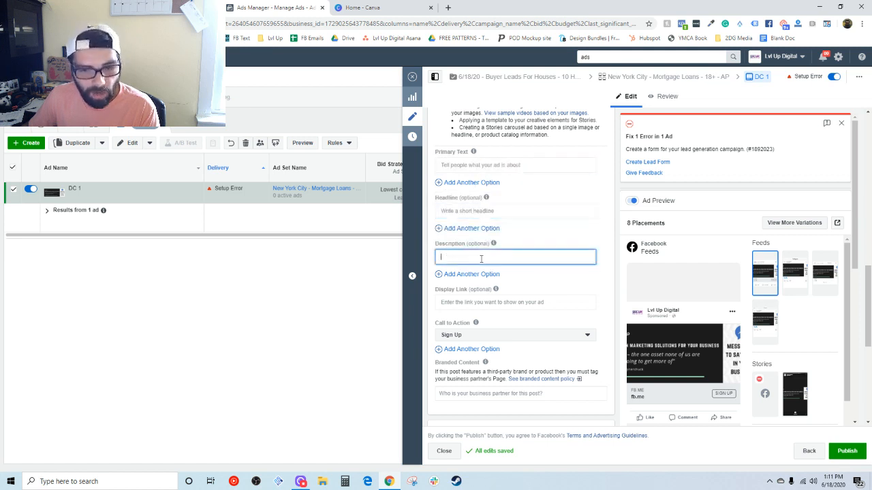
{"action": "scroll", "coordinate": [516, 302], "scroll_direction": "down", "scroll_amount": 1}
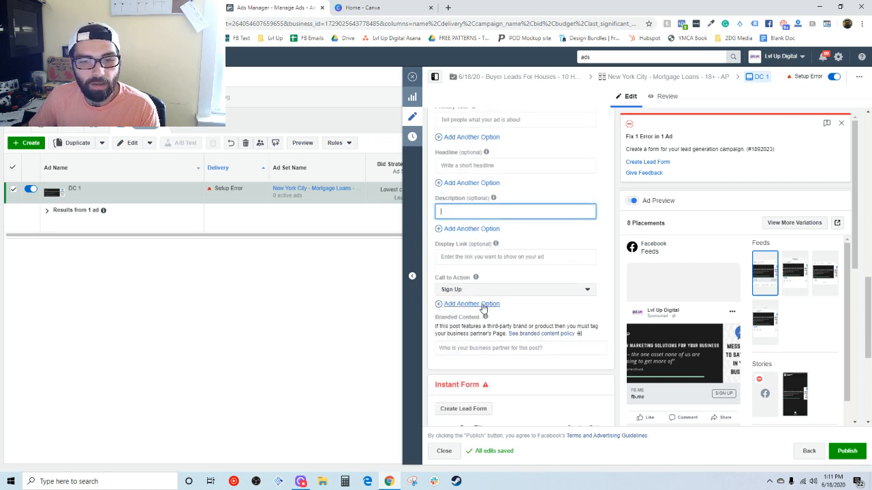
Step: Enter three primary text options for the ad: "Test 1", "Test 2" and "Test 3"
{"action": "scroll", "coordinate": [504, 279], "scroll_direction": "up", "scroll_amount": 3}
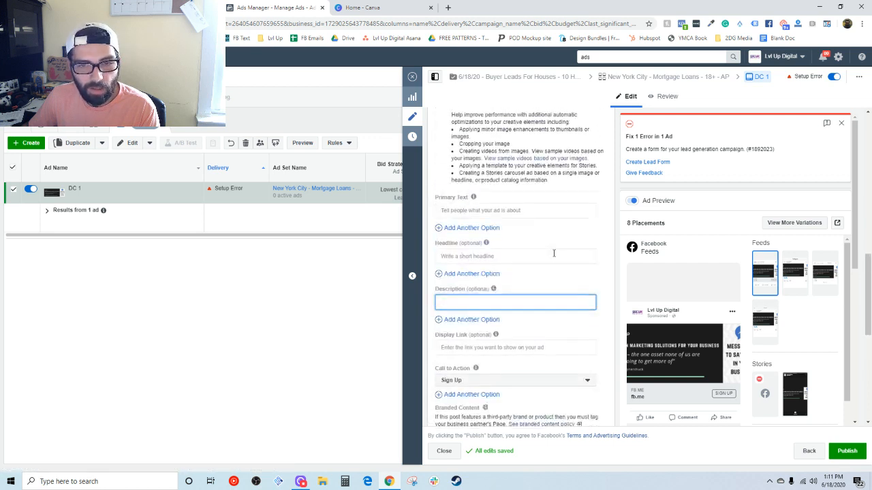
{"action": "left_click", "coordinate": [510, 253]}
{"action": "type", "text": "Test 1"}
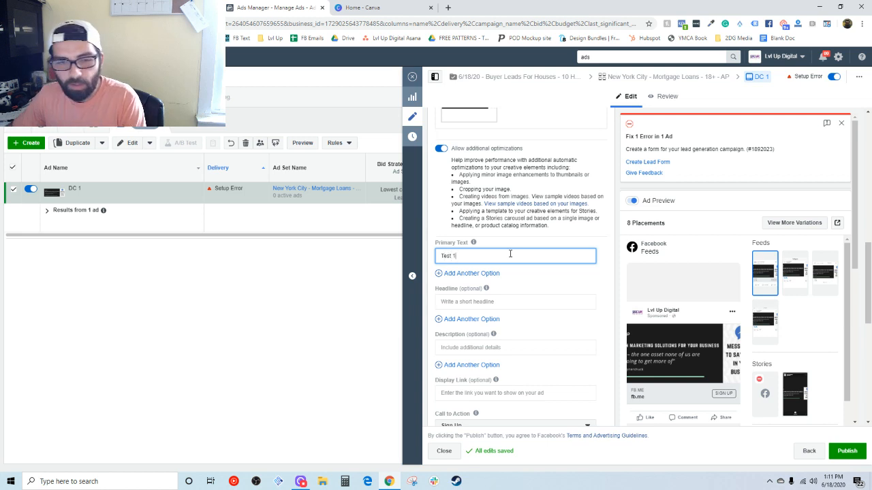
{"action": "key", "text": "Return"}
{"action": "key", "text": "BackSpace"}
{"action": "left_click", "coordinate": [474, 273]}
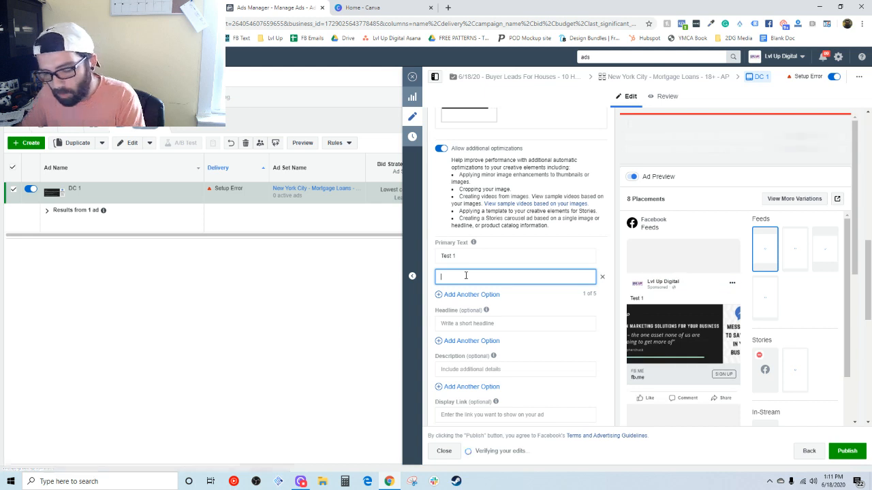
{"action": "type", "text": "Tes 2"}
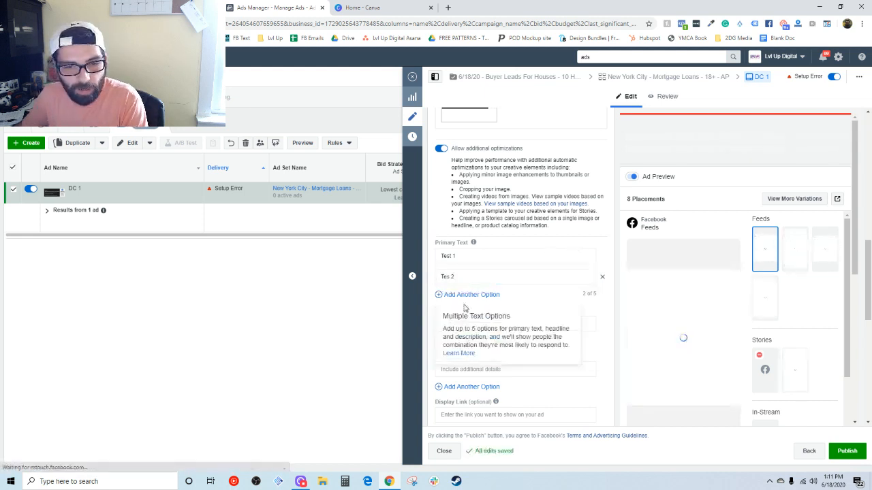
{"action": "left_click", "coordinate": [469, 295]}
{"action": "left_click", "coordinate": [450, 277]}
{"action": "type", "text": "t"}
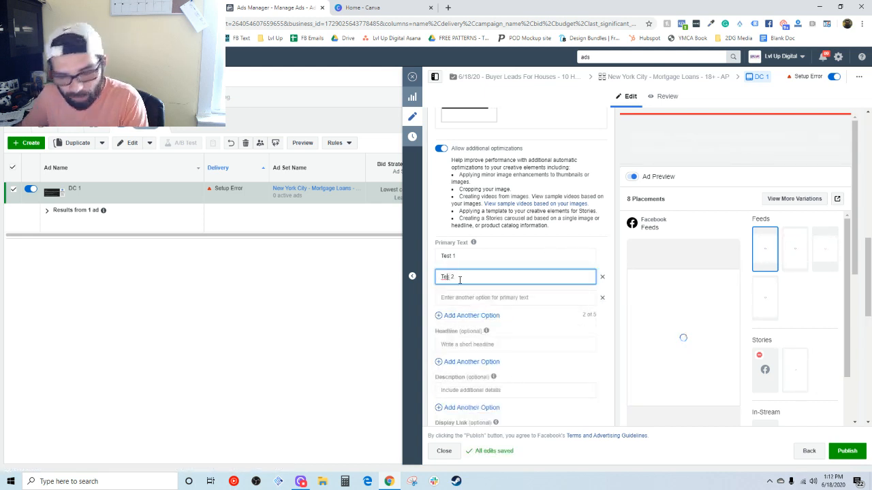
{"action": "left_click", "coordinate": [463, 299]}
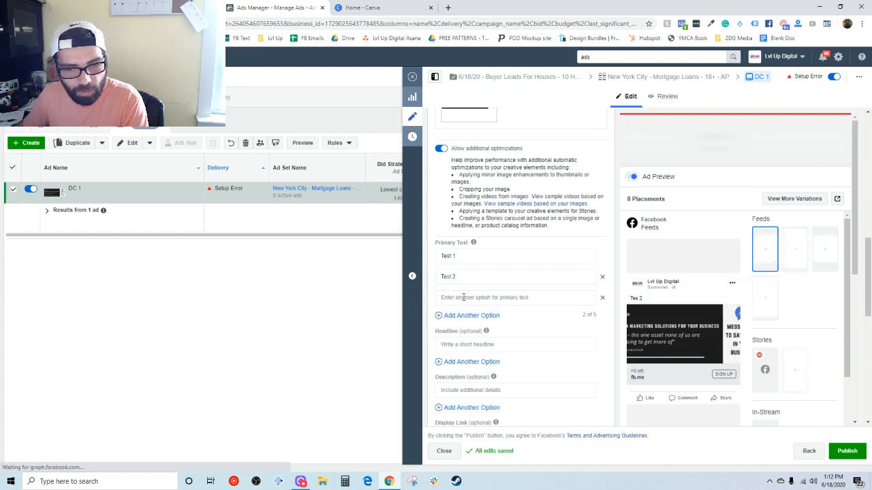
{"action": "type", "text": "Test 3"}
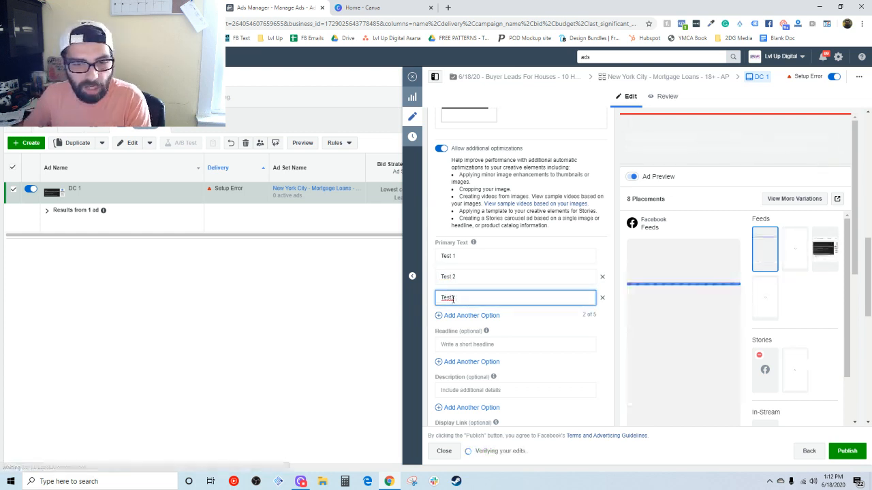
Step: Enter two headline options for the ad: "HL 1" and "HL 2"
{"action": "left_click", "coordinate": [453, 343]}
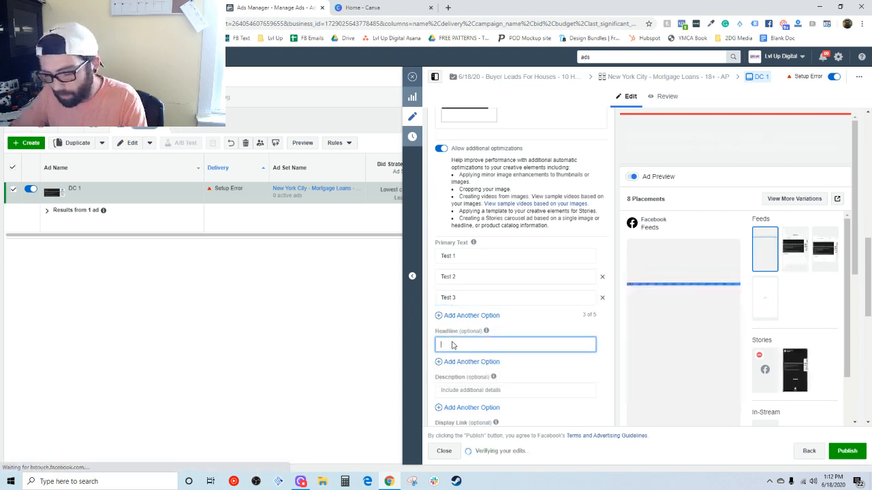
{"action": "type", "text": "Hi"}
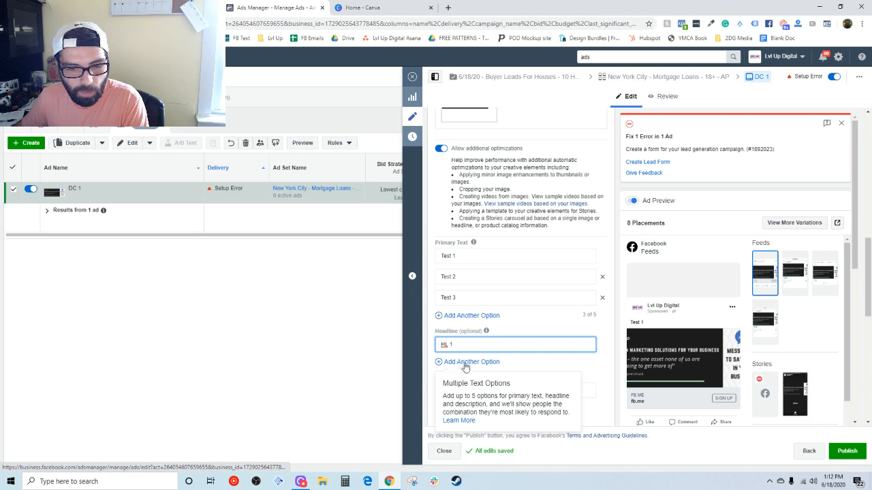
{"action": "left_click", "coordinate": [464, 362]}
{"action": "type", "text": "HL "}
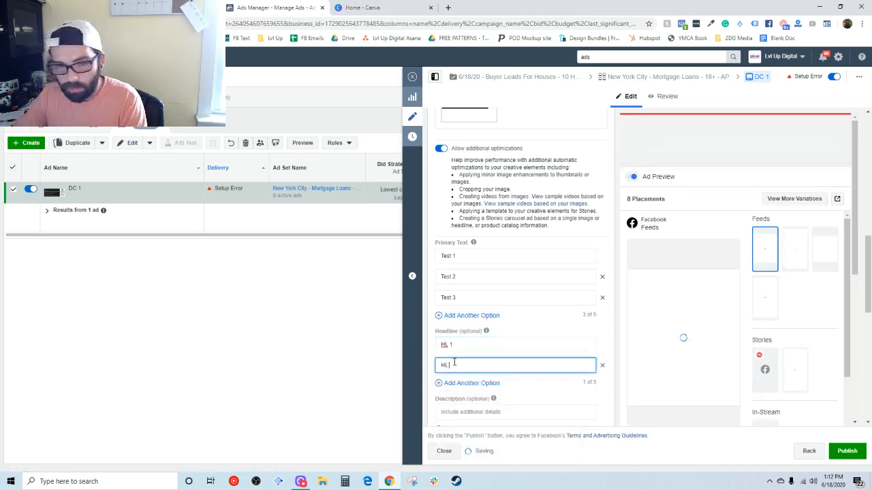
{"action": "type", "text": "2"}
Step: Set the ad's call to action to Learn More and check it in the ad preview
{"action": "scroll", "coordinate": [549, 332], "scroll_direction": "down", "scroll_amount": 2}
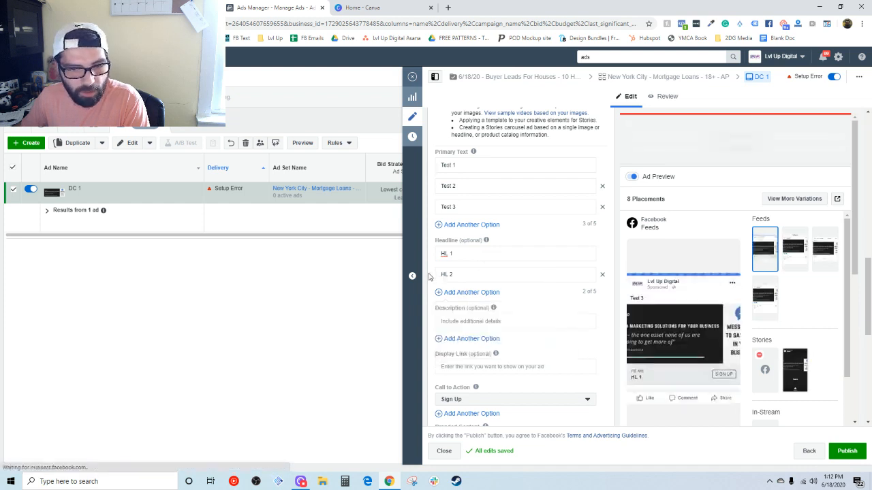
{"action": "scroll", "coordinate": [430, 272], "scroll_direction": "down", "scroll_amount": 2}
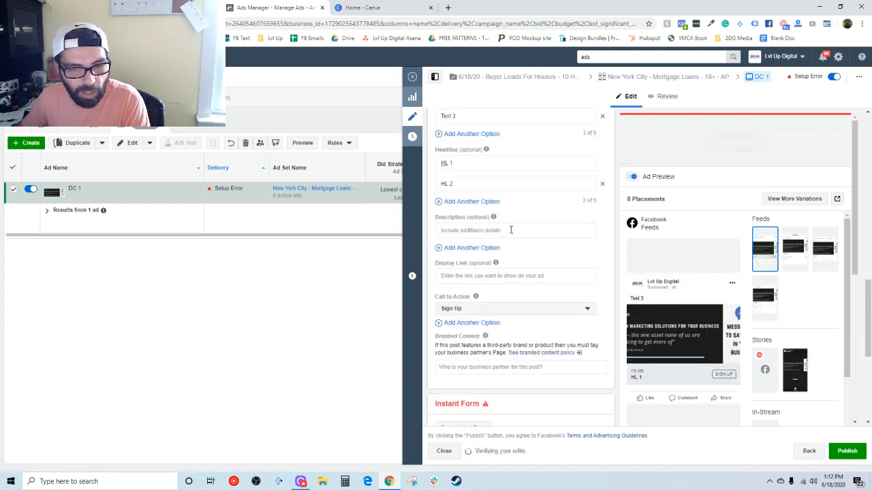
{"action": "left_click", "coordinate": [586, 308]}
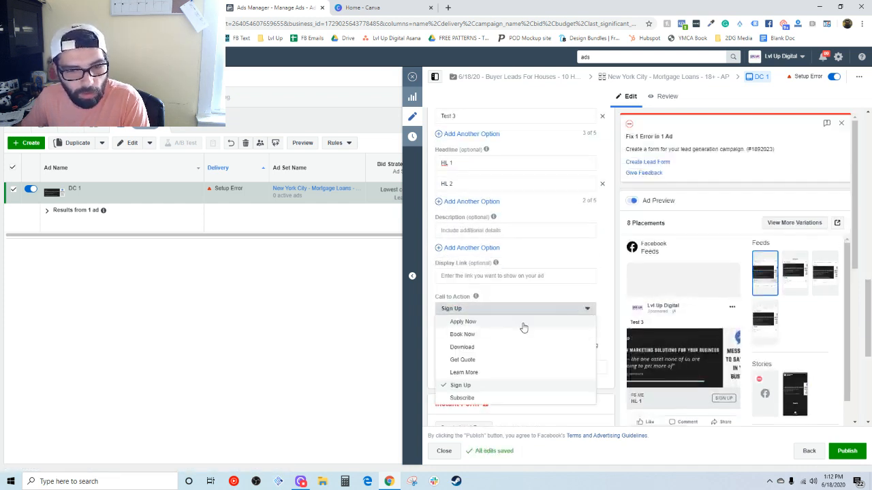
{"action": "left_click", "coordinate": [467, 373]}
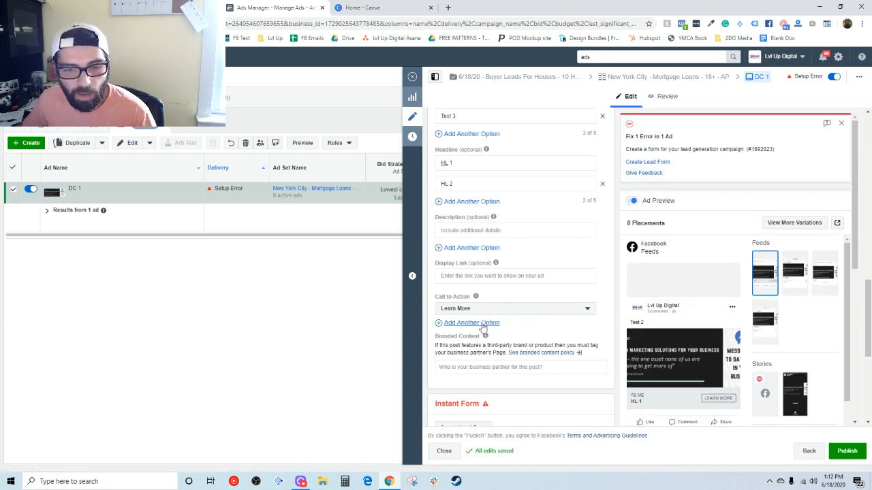
{"action": "scroll", "coordinate": [715, 364], "scroll_direction": "down", "scroll_amount": 1}
{"action": "scroll", "coordinate": [712, 362], "scroll_direction": "down", "scroll_amount": 1}
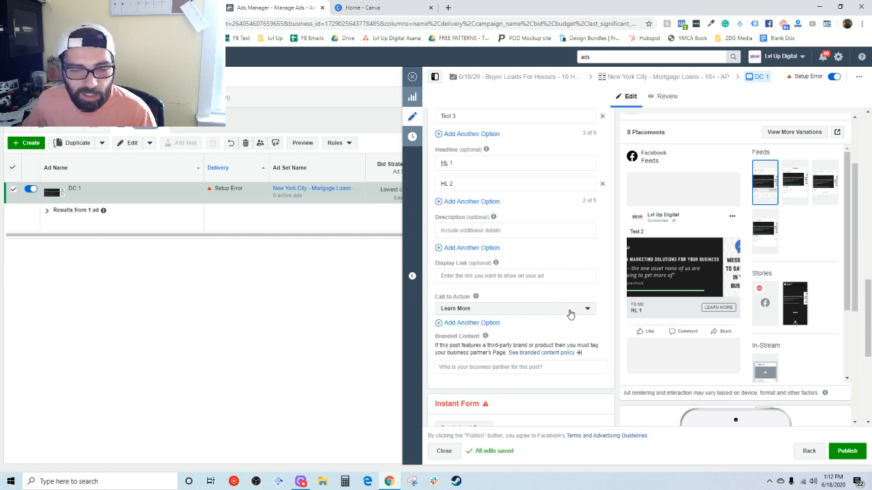
{"action": "left_click", "coordinate": [484, 324]}
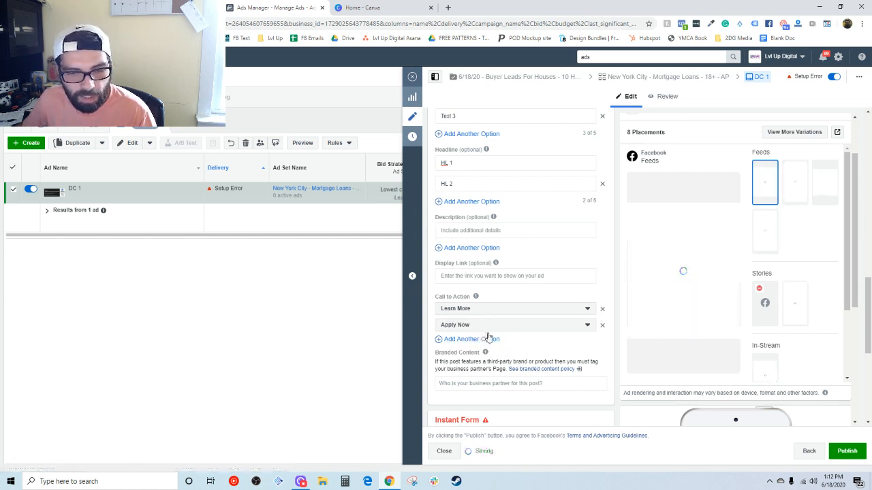
{"action": "left_click", "coordinate": [584, 328]}
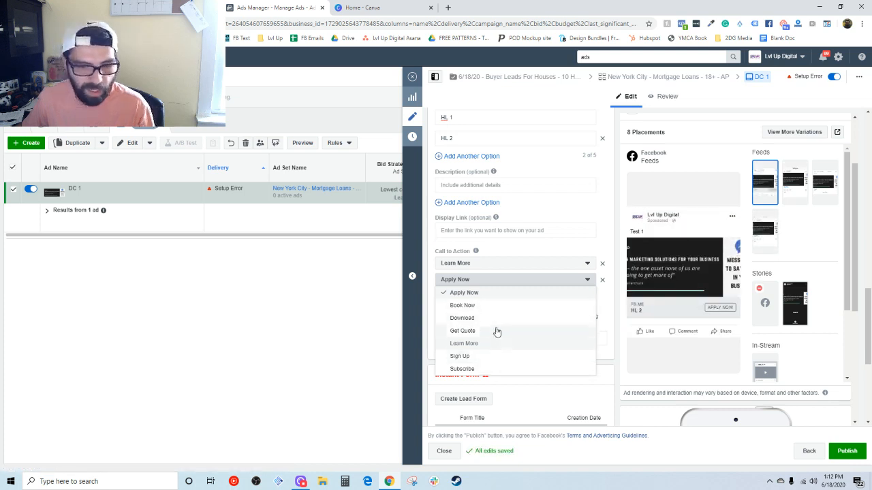
{"action": "left_click", "coordinate": [606, 293]}
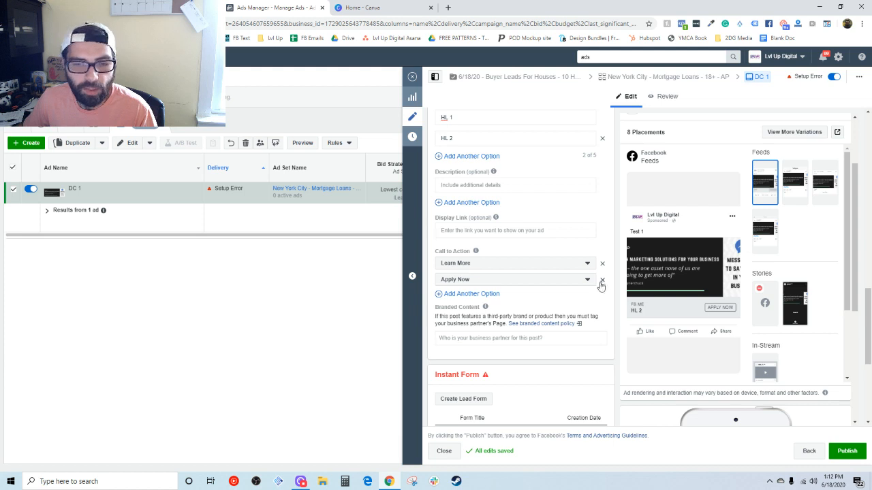
{"action": "left_click", "coordinate": [602, 282]}
Step: Create a new lead form for the ad, named "6/18/2020 - Seller Leads - 10 houses under $100k"
{"action": "scroll", "coordinate": [517, 314], "scroll_direction": "down", "scroll_amount": 2}
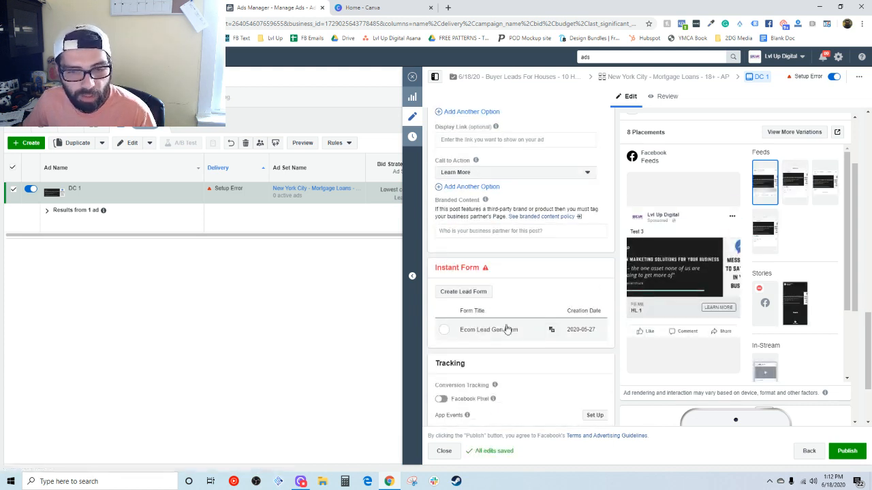
{"action": "scroll", "coordinate": [518, 359], "scroll_direction": "down", "scroll_amount": 3}
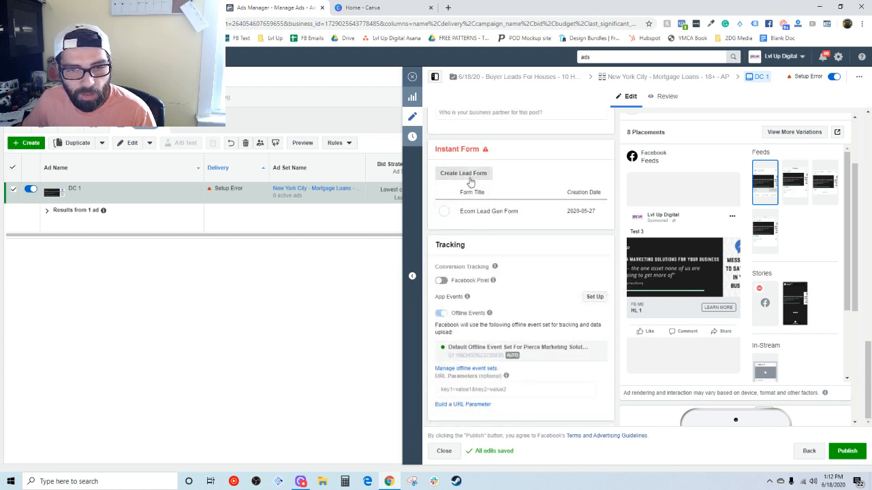
{"action": "left_click", "coordinate": [469, 174]}
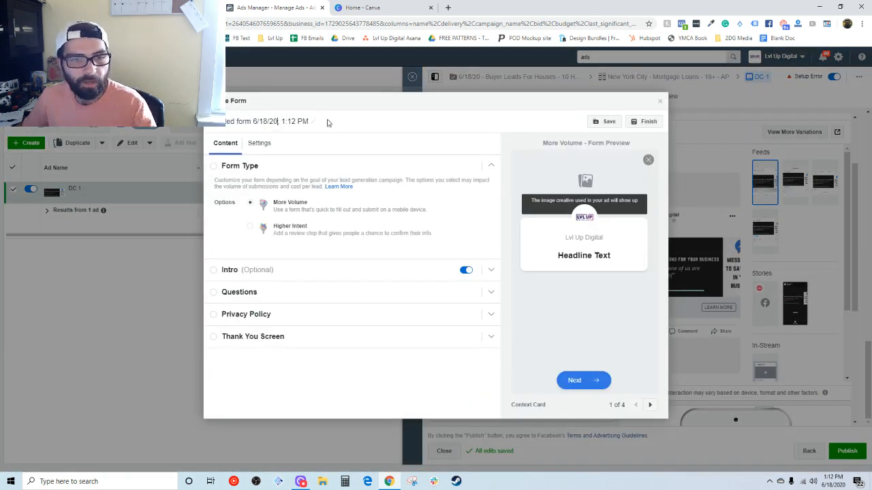
{"action": "left_click_drag", "start_coordinate": [312, 123], "coordinate": [225, 124]}
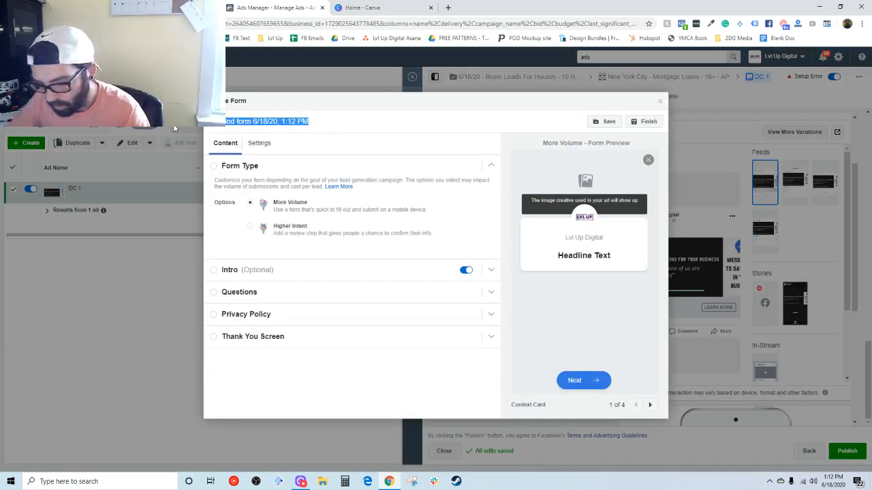
{"action": "key", "text": "BackSpace"}
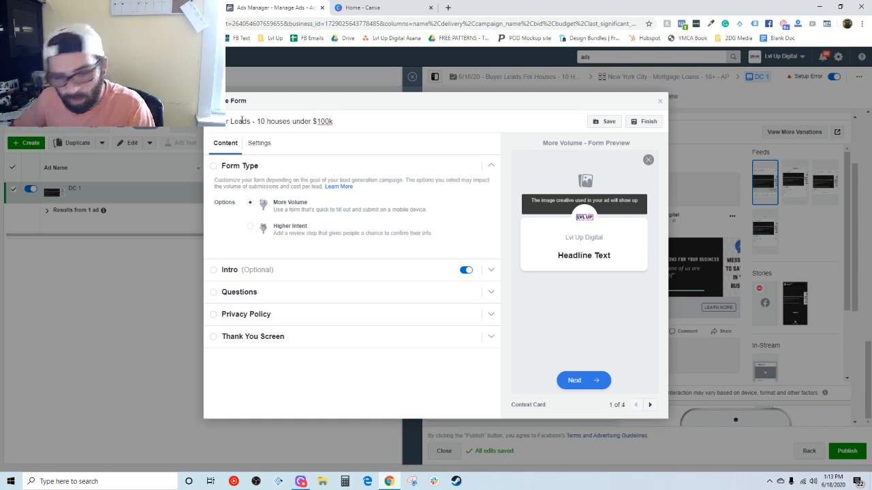
{"action": "type", "text": "6/18/2020 -"}
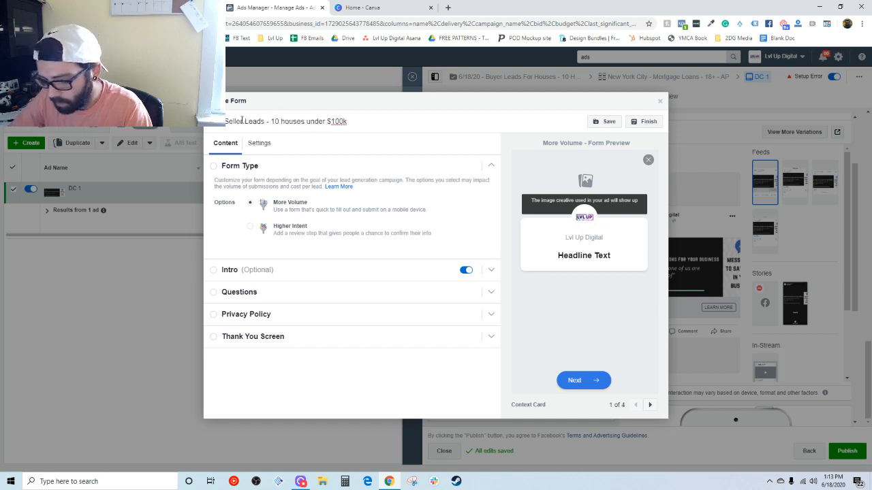
{"action": "key", "text": "BackSpace"}
{"action": "type", "text": "-"}
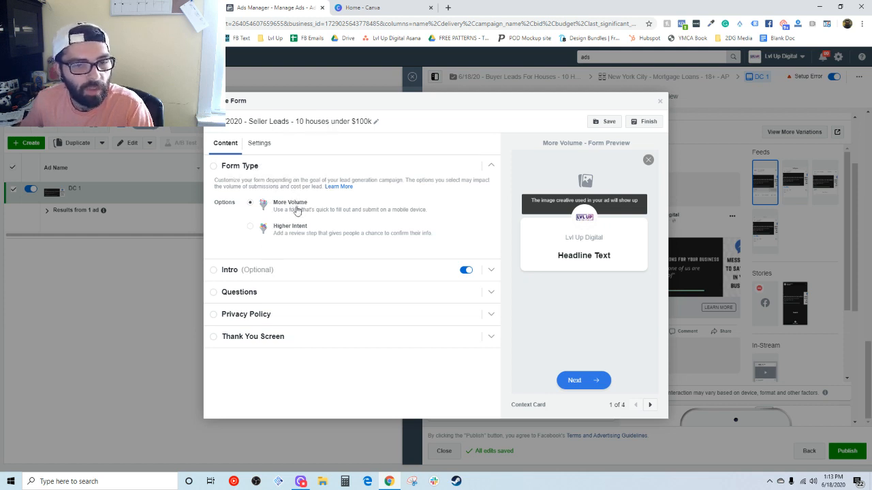
Step: Set the form type to More Volume and turn off the form's optional intro
{"action": "left_click", "coordinate": [278, 232]}
{"action": "left_click", "coordinate": [268, 204]}
{"action": "left_click", "coordinate": [292, 271]}
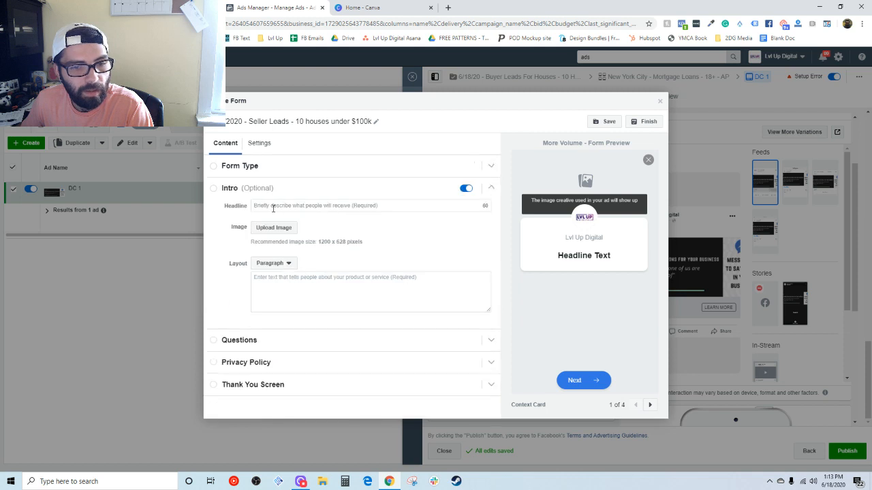
{"action": "left_click", "coordinate": [466, 189]}
Step: Try adding a short answer and a multiple choice custom question to the form, removing each one again
{"action": "left_click", "coordinate": [278, 340]}
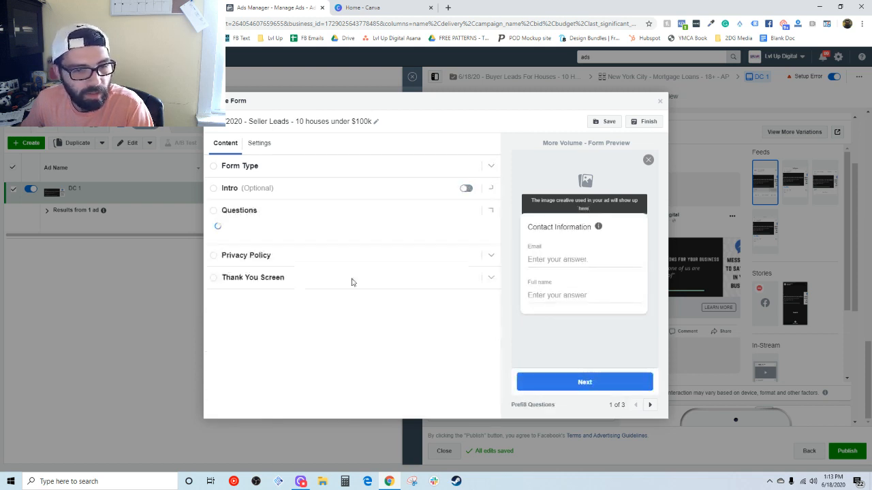
{"action": "left_click", "coordinate": [269, 264]}
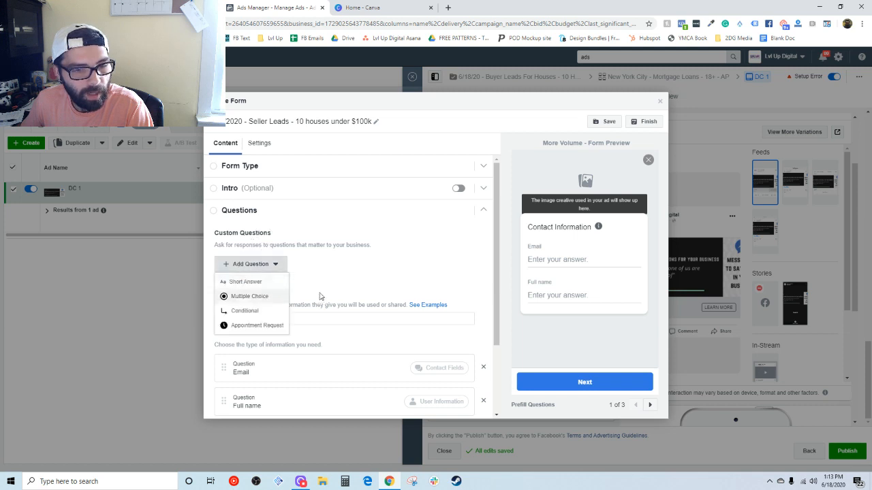
{"action": "left_click", "coordinate": [247, 282]}
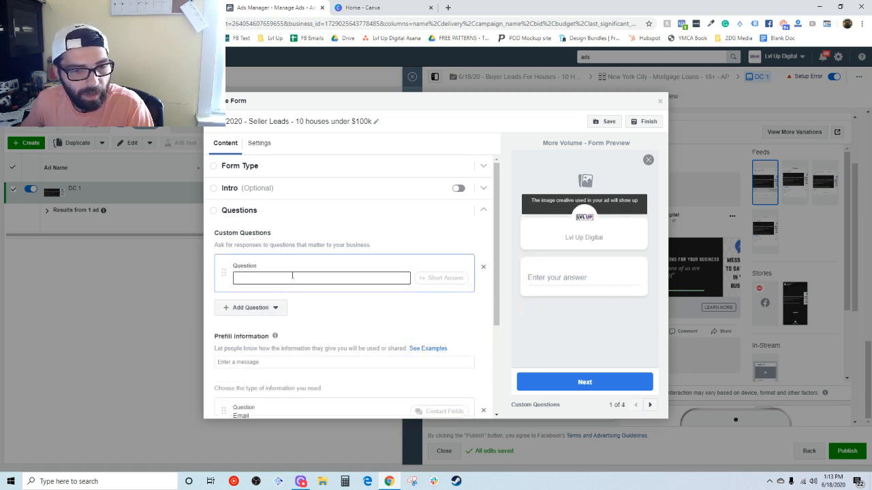
{"action": "left_click", "coordinate": [483, 267]}
{"action": "left_click", "coordinate": [271, 266]}
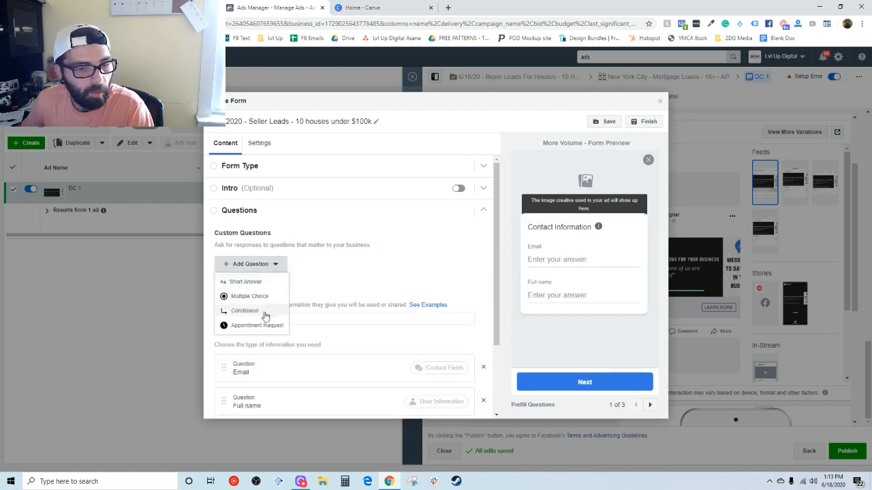
{"action": "left_click", "coordinate": [259, 296]}
{"action": "left_click", "coordinate": [483, 269]}
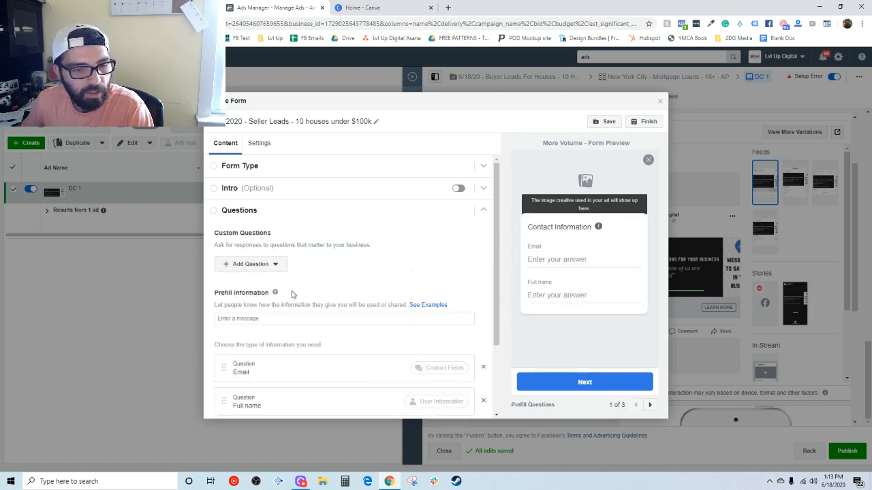
Step: Add a phone number question to the form's prefill information, alongside email and full name
{"action": "scroll", "coordinate": [317, 300], "scroll_direction": "down", "scroll_amount": 3}
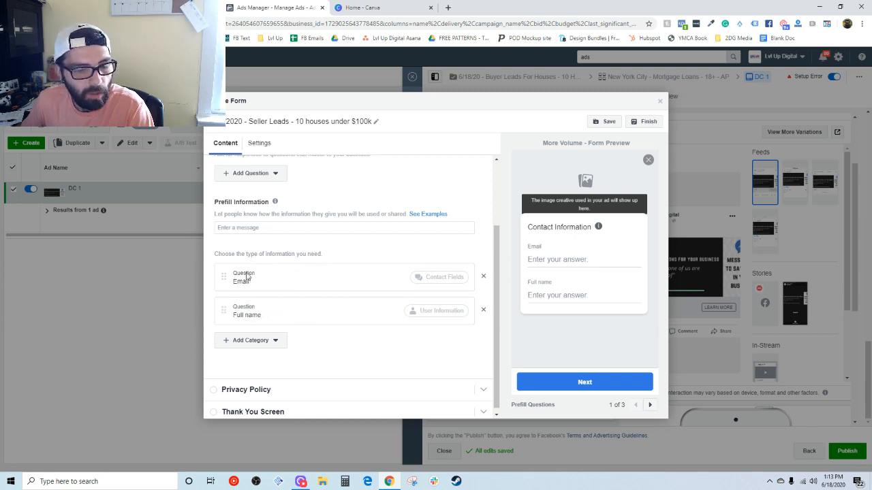
{"action": "left_click", "coordinate": [253, 341]}
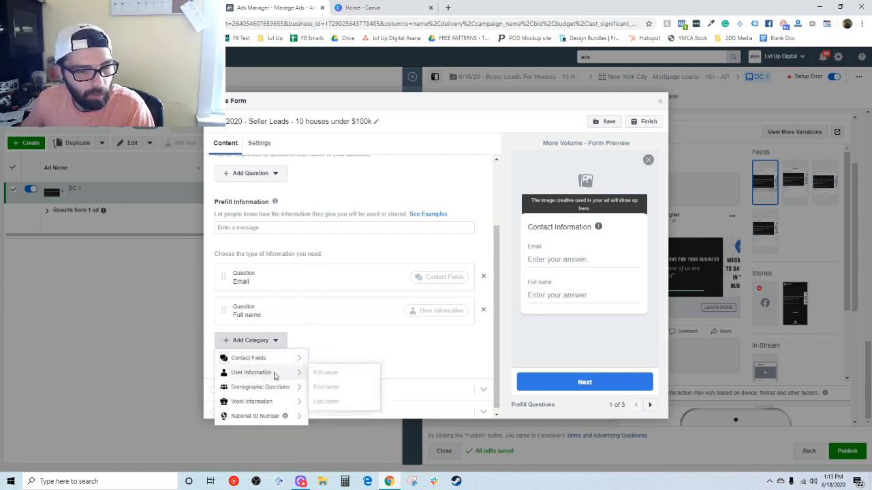
{"action": "mouse_move", "coordinate": [278, 359]}
{"action": "left_click", "coordinate": [346, 373]}
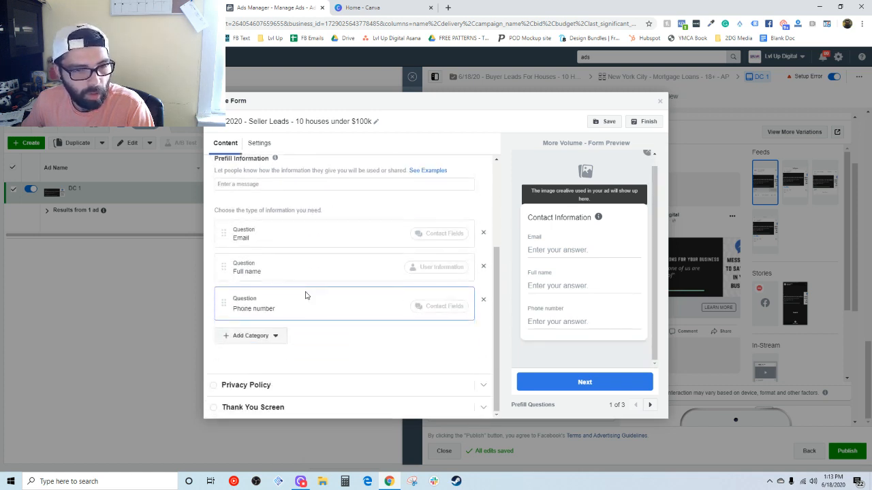
{"action": "scroll", "coordinate": [312, 278], "scroll_direction": "up", "scroll_amount": 4}
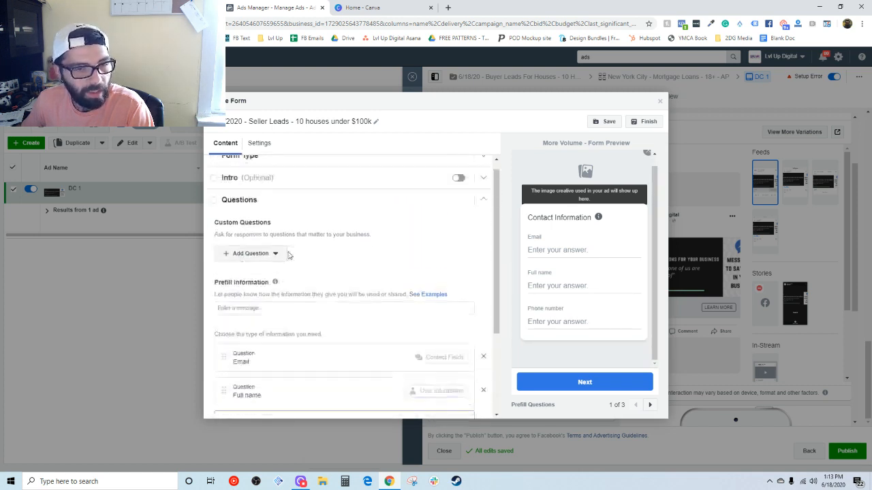
{"action": "scroll", "coordinate": [382, 324], "scroll_direction": "down", "scroll_amount": 3}
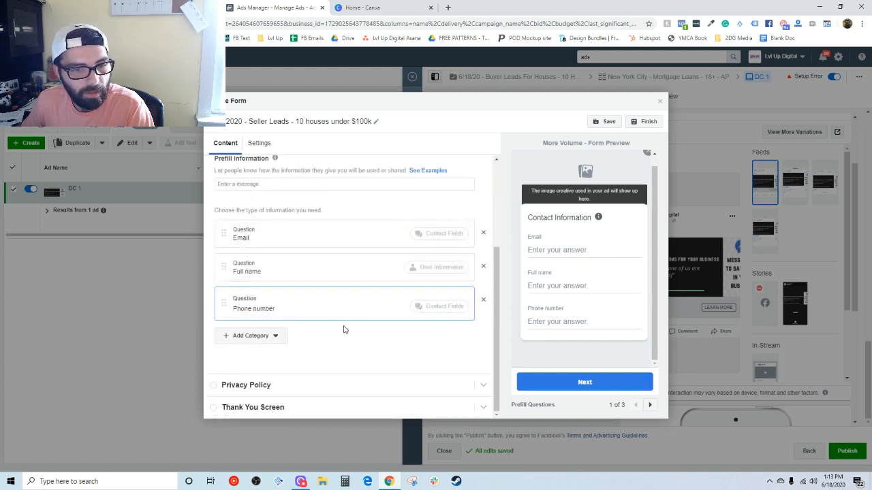
Step: Look at the link text and link URL fields in the form's privacy policy section
{"action": "left_click", "coordinate": [258, 386]}
{"action": "left_click", "coordinate": [272, 271]}
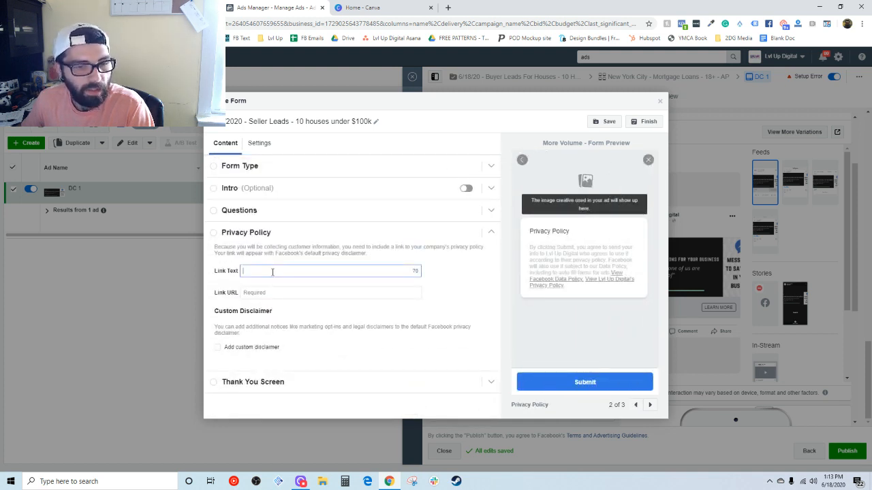
{"action": "left_click", "coordinate": [282, 292]}
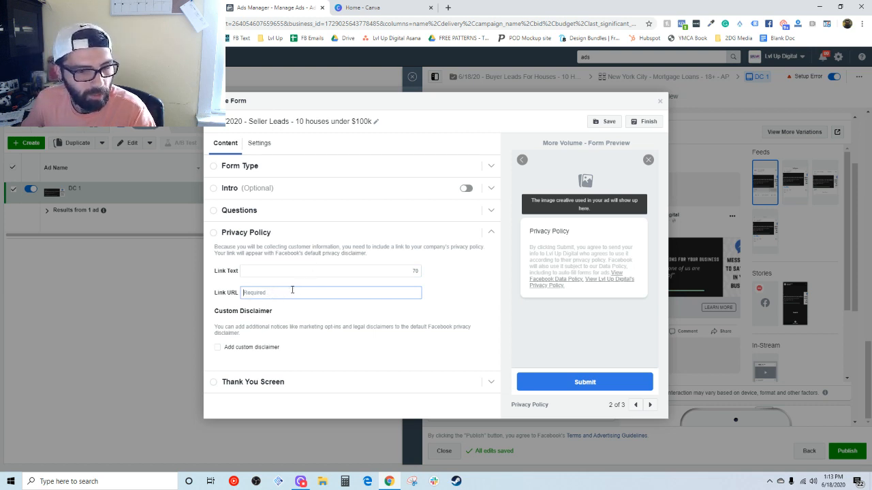
Step: Set the thank you screen's button type to Download and its button text to "Get Your Ebook Here"
{"action": "left_click", "coordinate": [269, 382]}
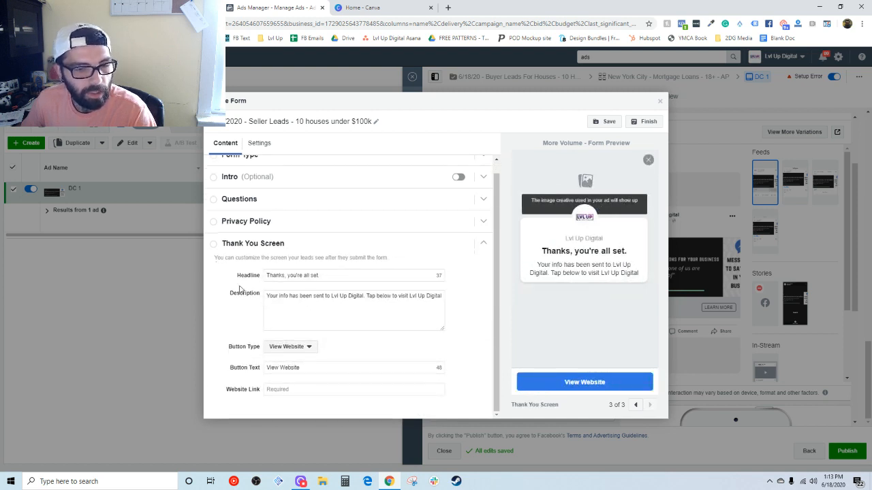
{"action": "left_click", "coordinate": [308, 347]}
{"action": "left_click", "coordinate": [287, 360]}
{"action": "left_click", "coordinate": [307, 346]}
{"action": "left_click", "coordinate": [292, 372]}
{"action": "left_click", "coordinate": [308, 368]}
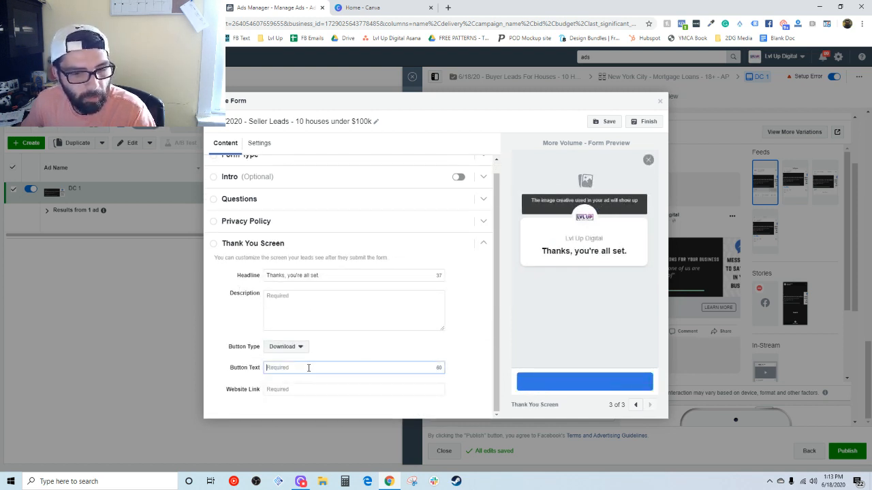
{"action": "type", "text": "Get"}
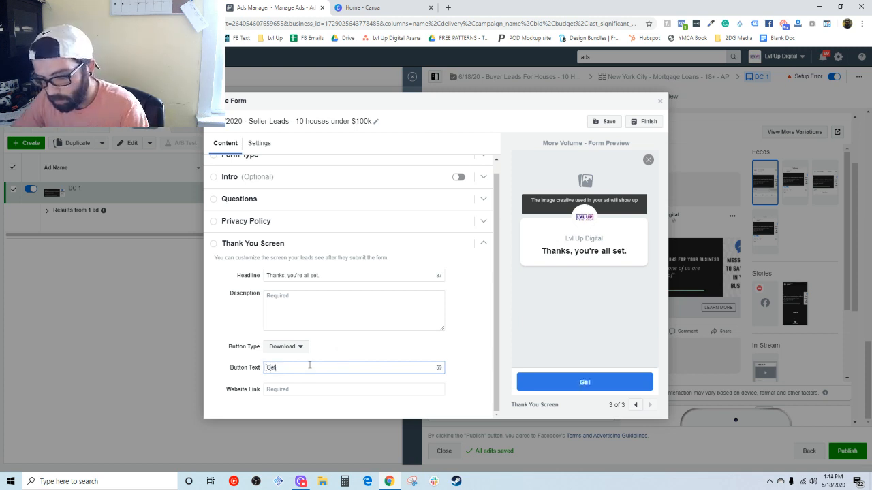
{"action": "type", "text": " Your Ebook Here"}
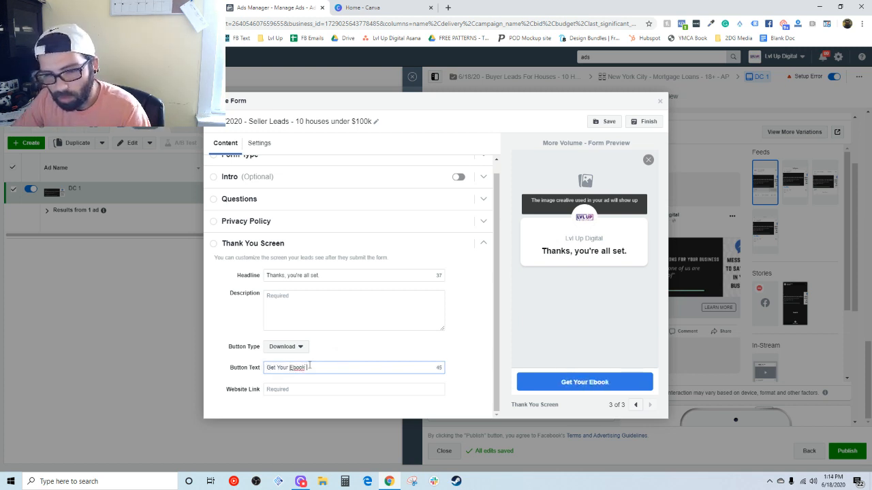
Step: Look over the thank you screen's website link, headline and description fields
{"action": "left_click", "coordinate": [332, 389]}
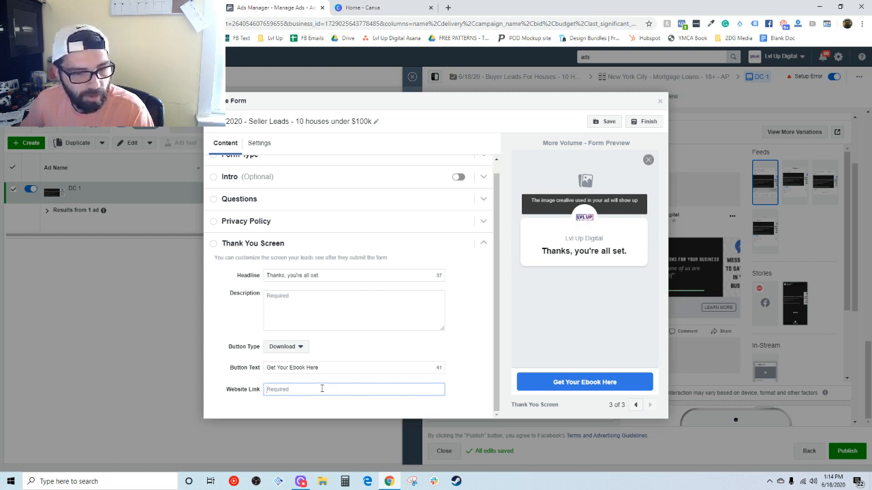
{"action": "left_click", "coordinate": [308, 275]}
{"action": "left_click", "coordinate": [290, 304]}
{"action": "scroll", "coordinate": [340, 297], "scroll_direction": "up", "scroll_amount": 1}
{"action": "left_click", "coordinate": [312, 287]}
{"action": "left_click", "coordinate": [297, 318]}
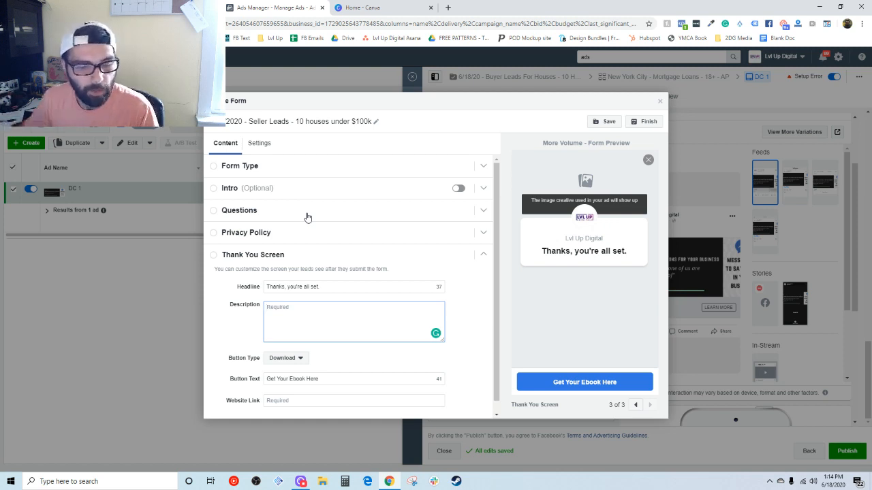
{"action": "scroll", "coordinate": [362, 311], "scroll_direction": "down", "scroll_amount": 1}
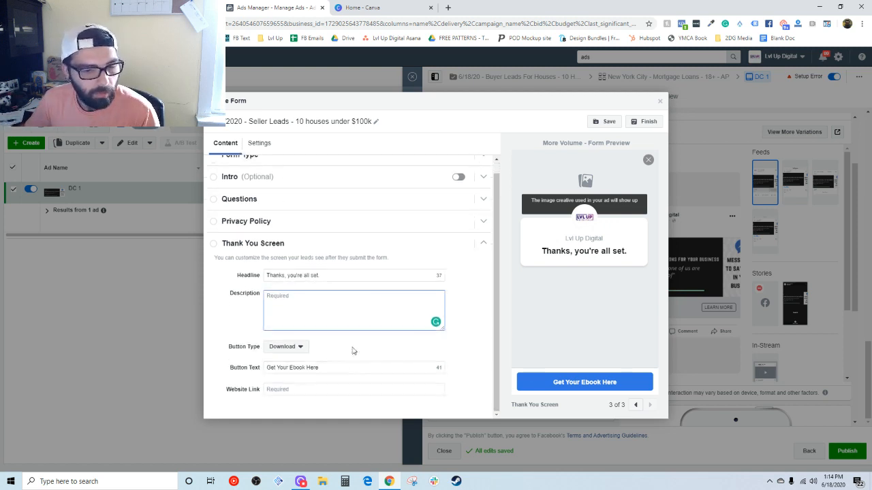
Step: Discard the new lead form and select the existing Ecom Lead Gen Form for the ad
{"action": "left_click", "coordinate": [659, 101]}
{"action": "left_click", "coordinate": [533, 217]}
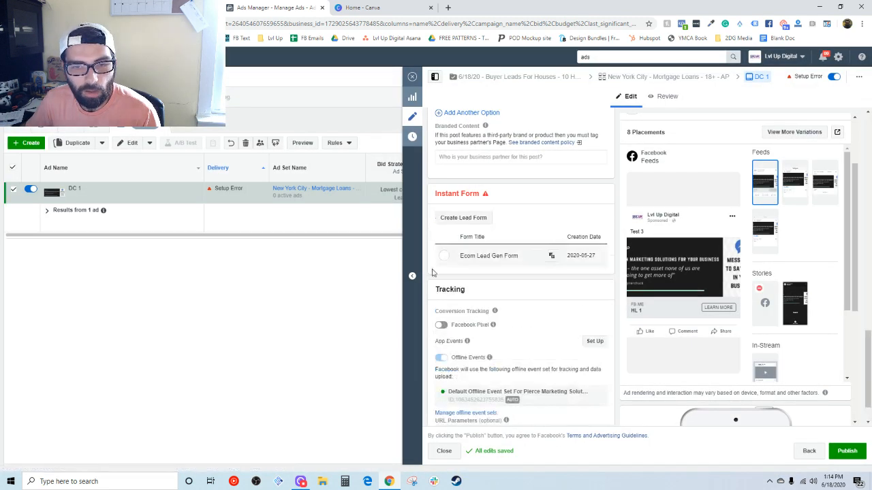
{"action": "left_click", "coordinate": [443, 257]}
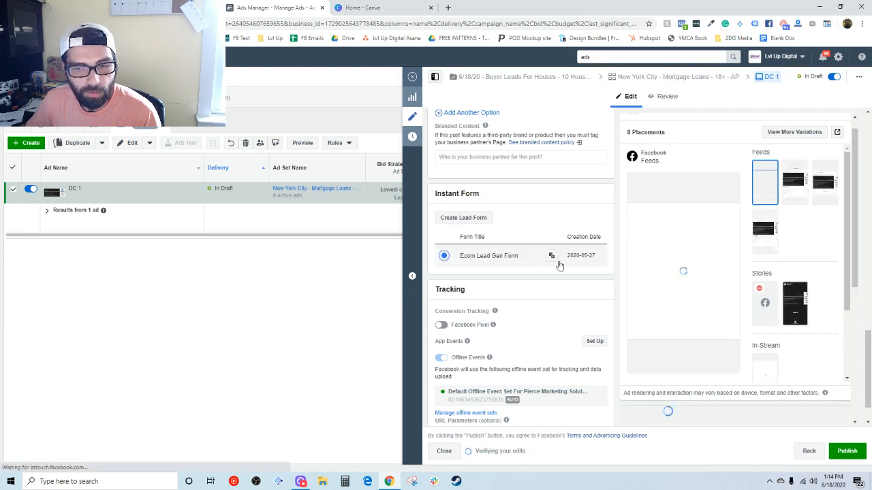
Step: Turn on Facebook Pixel conversion tracking for the ad and review the tracking settings
{"action": "scroll", "coordinate": [531, 256], "scroll_direction": "down", "scroll_amount": 1}
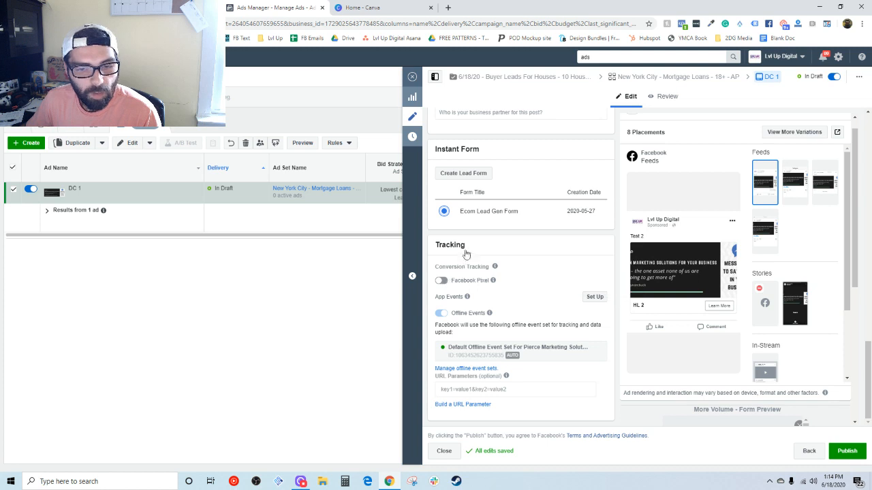
{"action": "left_click", "coordinate": [442, 280]}
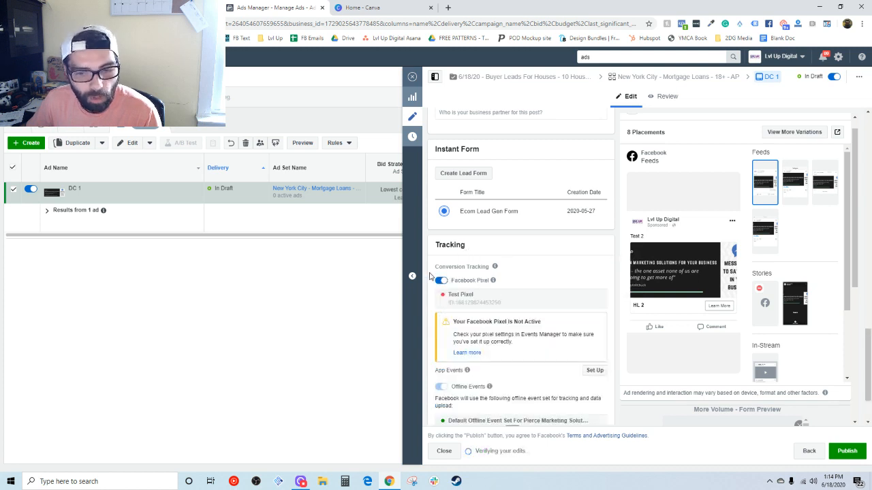
{"action": "scroll", "coordinate": [429, 276], "scroll_direction": "down", "scroll_amount": 2}
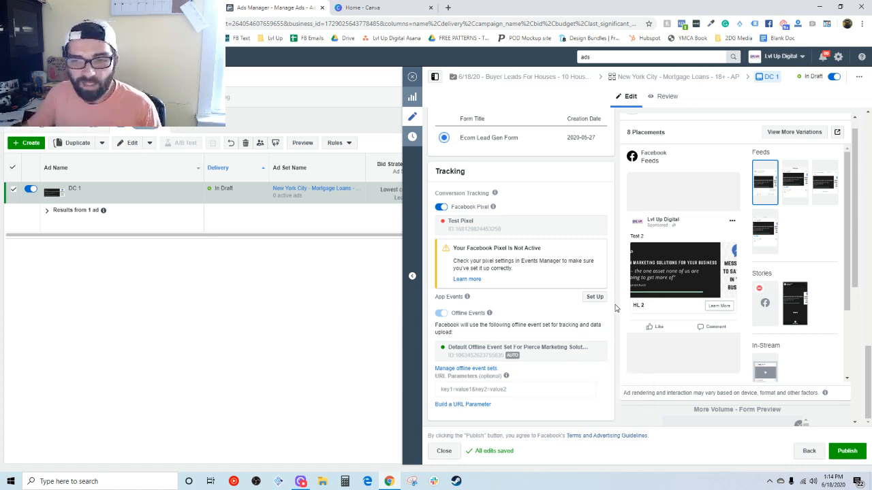
Step: Close the ad editor and check the campaign's draft ad set and ad in their lists
{"action": "scroll", "coordinate": [614, 308], "scroll_direction": "up", "scroll_amount": 5}
{"action": "scroll", "coordinate": [615, 308], "scroll_direction": "up", "scroll_amount": 5}
{"action": "left_click", "coordinate": [412, 76]}
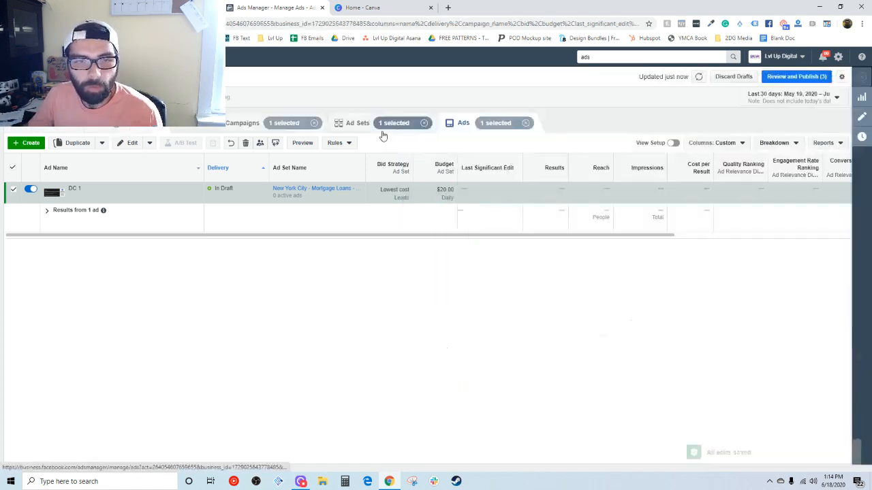
{"action": "left_click", "coordinate": [357, 126]}
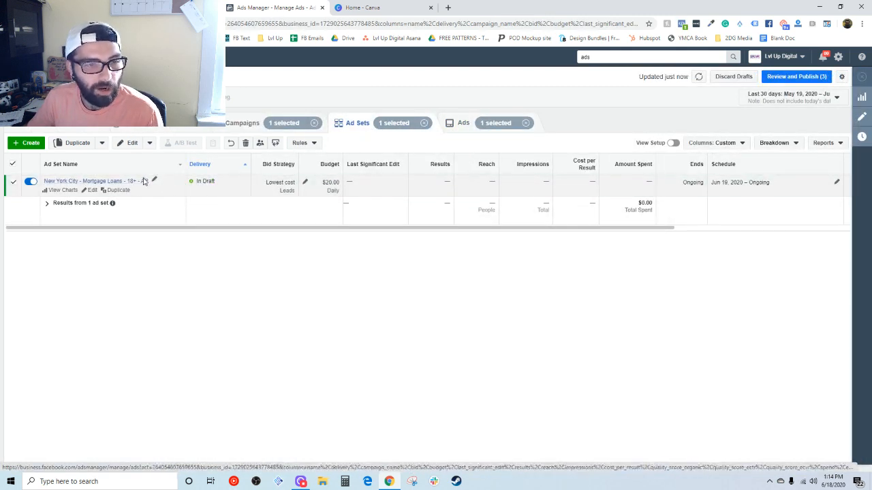
{"action": "left_click", "coordinate": [456, 125]}
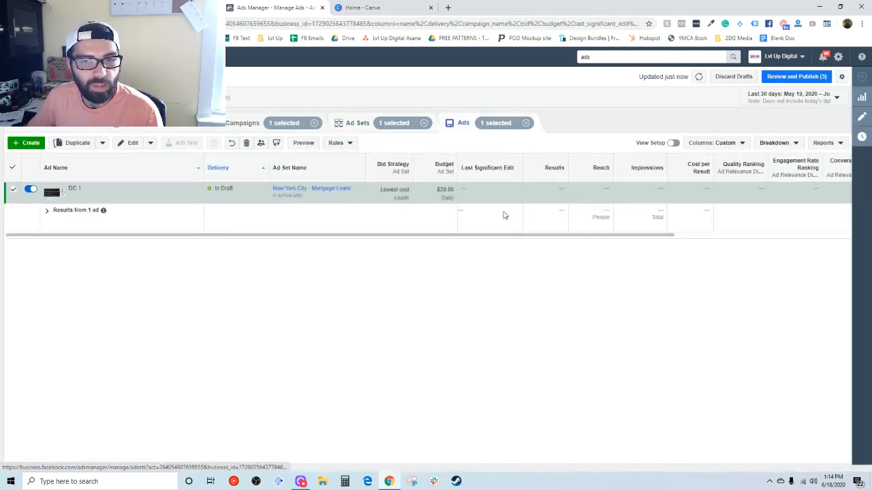
Step: Duplicate the New York City mortgage loans ad set into four copies within the original campaign and close the editor
{"action": "left_click", "coordinate": [359, 128]}
{"action": "left_click", "coordinate": [128, 195]}
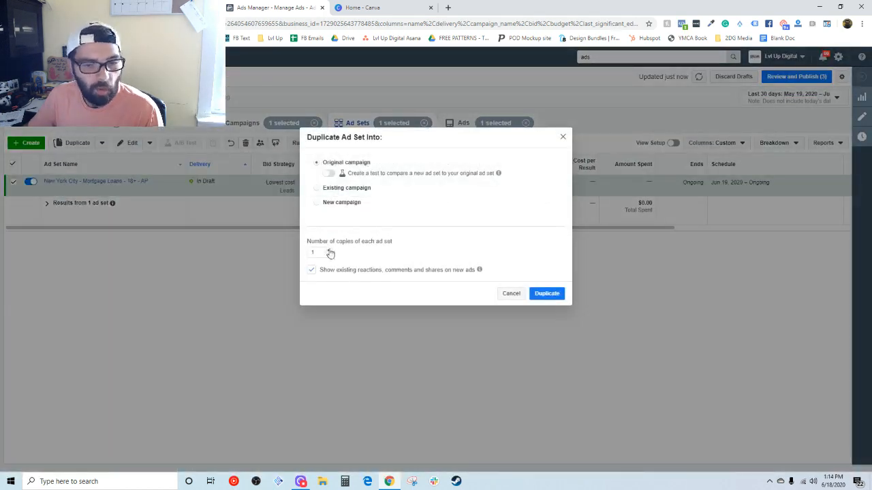
{"action": "left_click", "coordinate": [545, 293]}
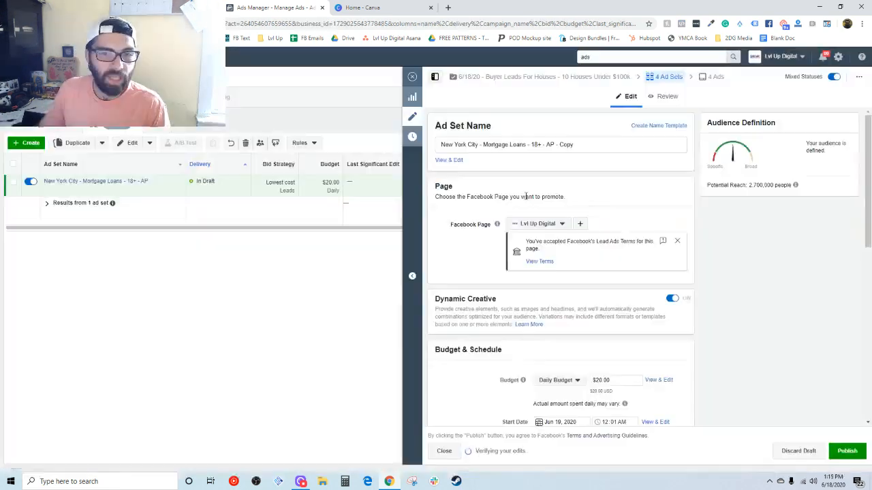
{"action": "left_click", "coordinate": [412, 77]}
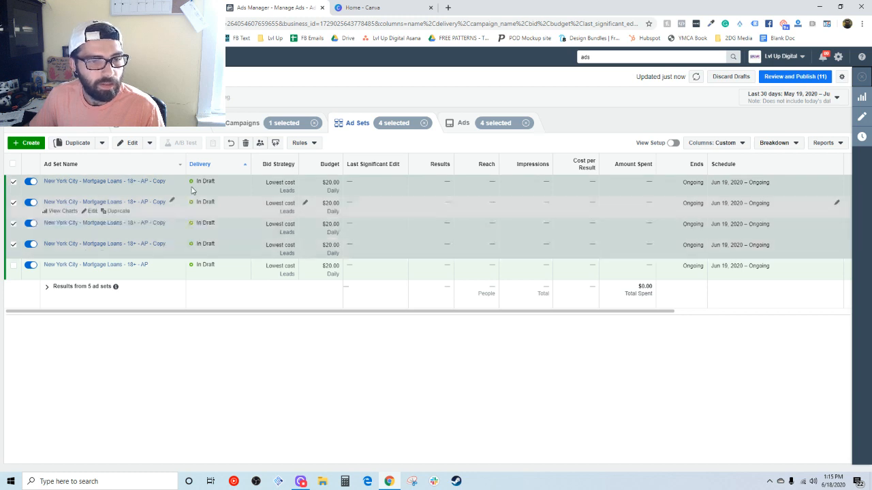
Step: Rename all four copied ad sets together as New York City - Mortgage Loans - 18+ - AP, without the Copy suffix
{"action": "left_click", "coordinate": [129, 143]}
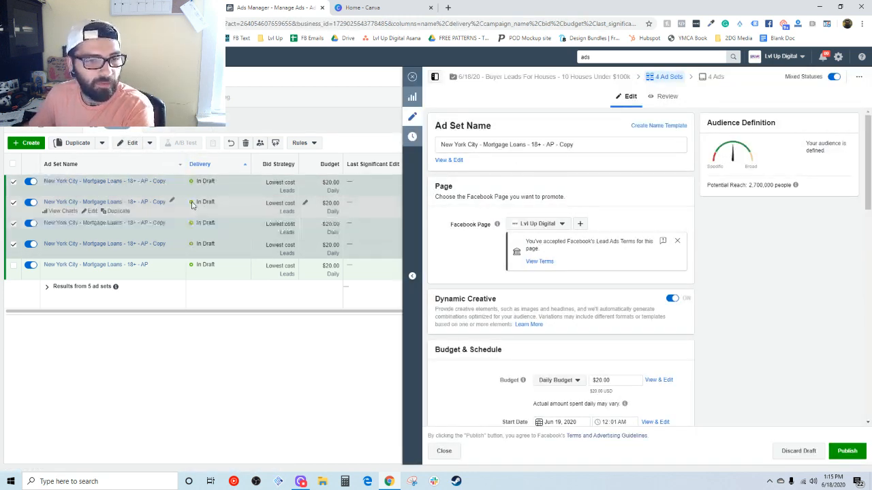
{"action": "left_click", "coordinate": [587, 145]}
{"action": "key", "text": "BackSpace"}
{"action": "key", "text": "BackSpace"}
{"action": "key", "text": "BackSpace"}
{"action": "key", "text": "BackSpace"}
{"action": "key", "text": "BackSpace"}
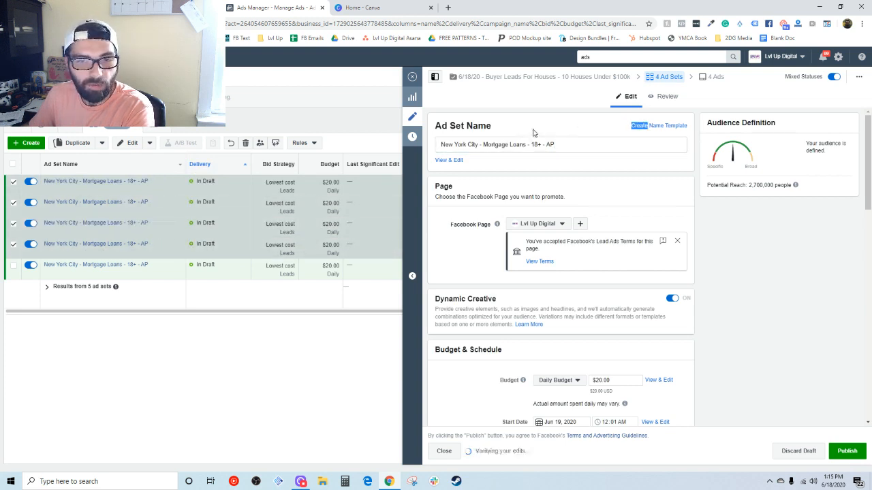
Step: Change the fourth listed ad set's detailed targeting interest to Zillow and rename it New York City - Zillow - 18+ - AP
{"action": "left_click", "coordinate": [256, 249]}
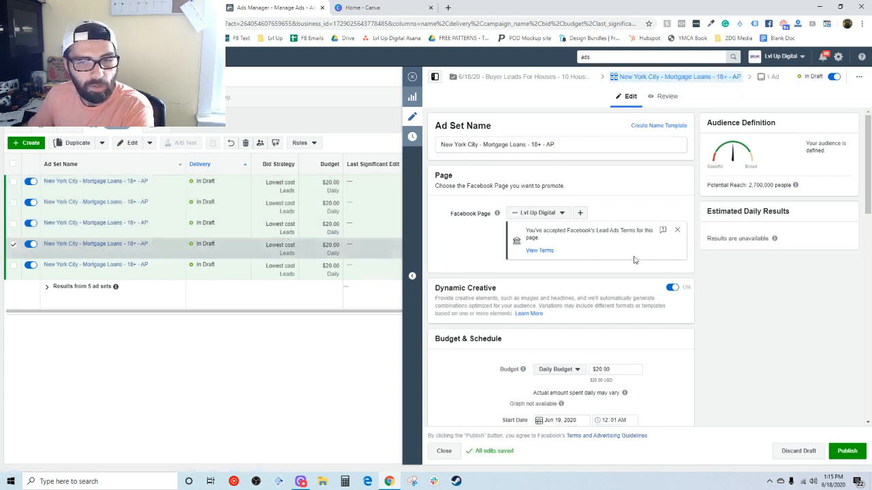
{"action": "scroll", "coordinate": [616, 266], "scroll_direction": "down", "scroll_amount": 12}
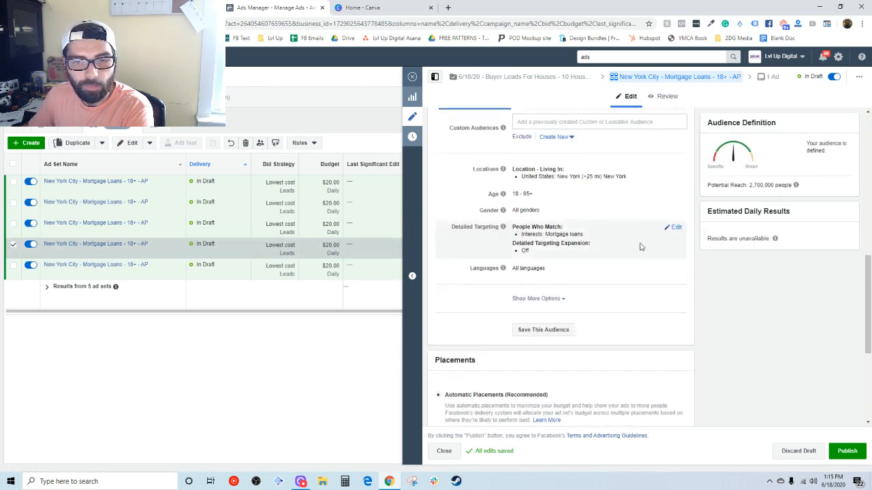
{"action": "left_click", "coordinate": [669, 229]}
{"action": "left_click", "coordinate": [639, 275]}
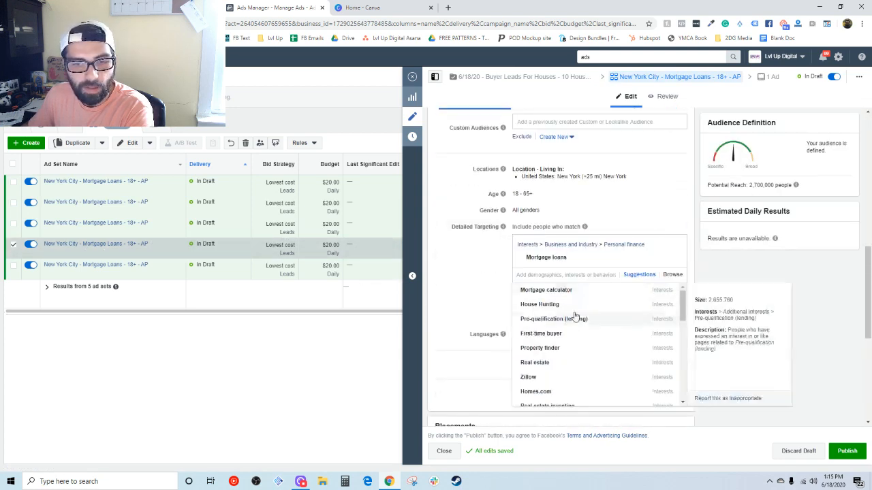
{"action": "left_click", "coordinate": [676, 277]}
{"action": "scroll", "coordinate": [460, 264], "scroll_direction": "up", "scroll_amount": 3}
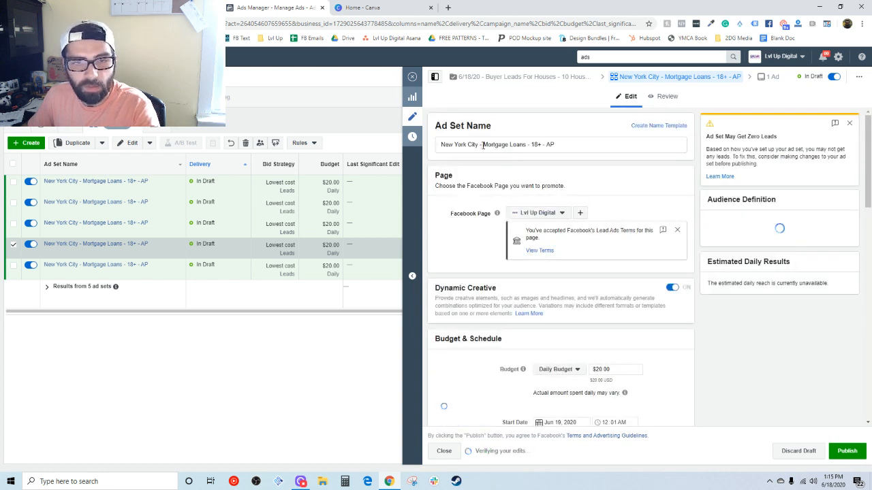
{"action": "left_click", "coordinate": [526, 145]}
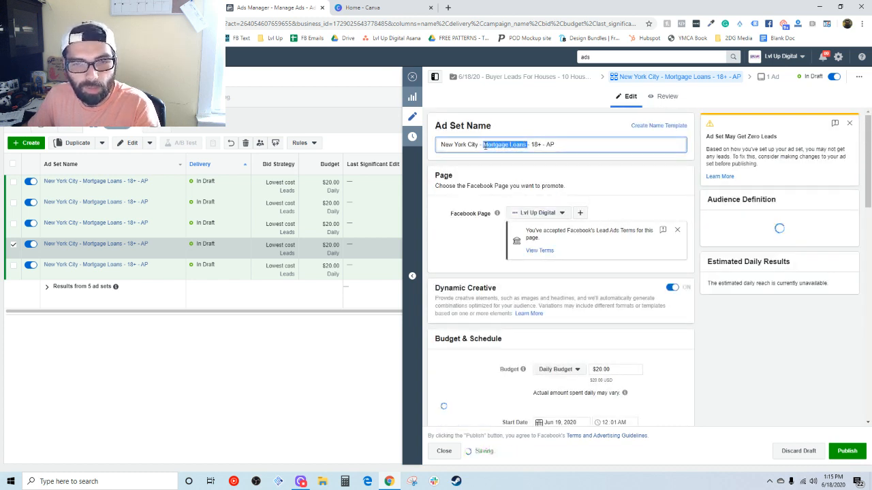
{"action": "key", "text": "BackSpace"}
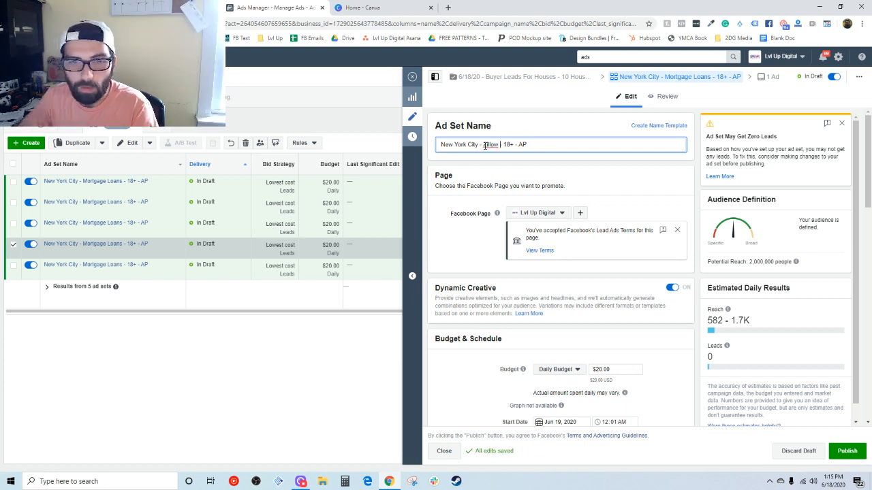
Step: Check the third listed ad set's audience settings, including the lookalike audience choices, and close the editor
{"action": "left_click", "coordinate": [247, 231]}
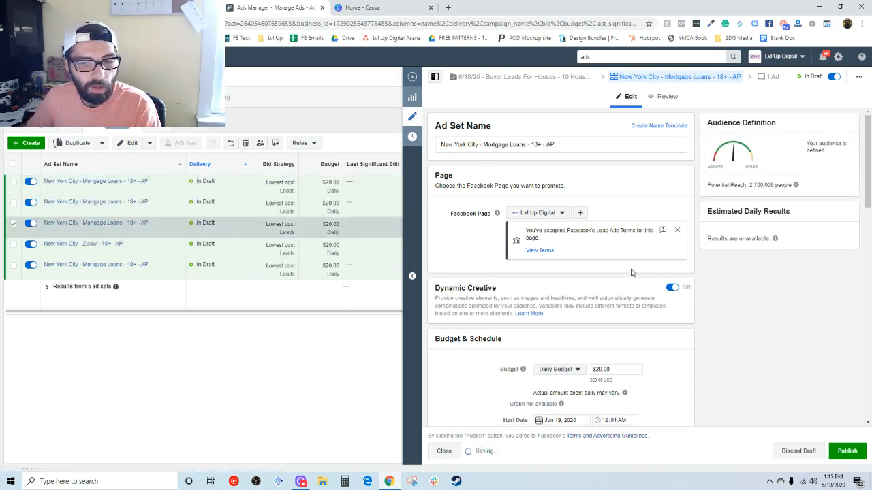
{"action": "scroll", "coordinate": [508, 258], "scroll_direction": "down", "scroll_amount": 2}
{"action": "scroll", "coordinate": [508, 257], "scroll_direction": "down", "scroll_amount": 3}
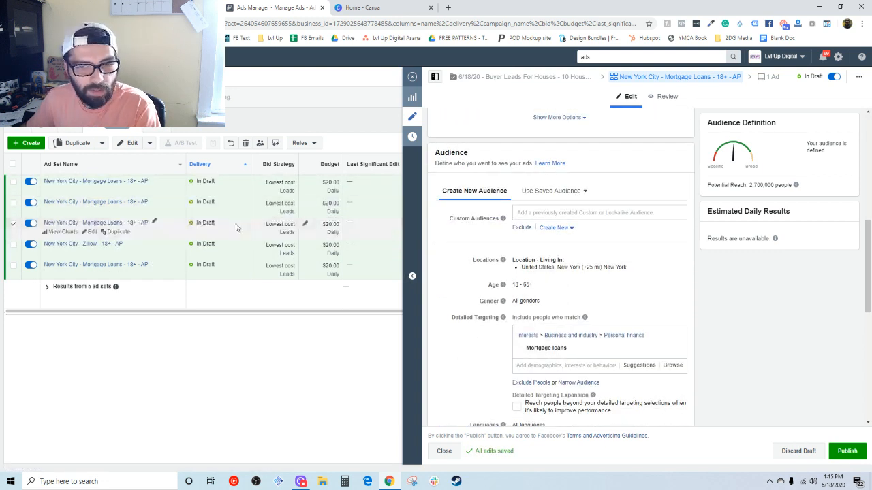
{"action": "left_click", "coordinate": [565, 230]}
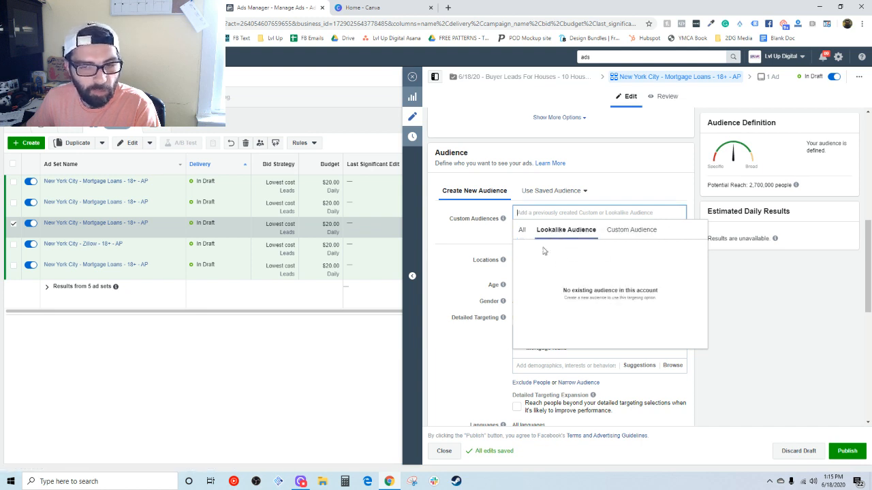
{"action": "left_click", "coordinate": [447, 217]}
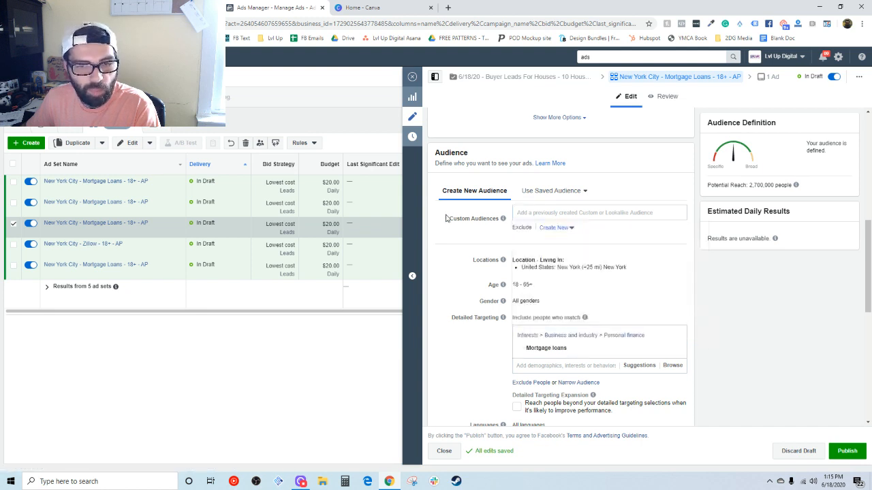
{"action": "left_click", "coordinate": [168, 210]}
{"action": "left_click", "coordinate": [181, 196]}
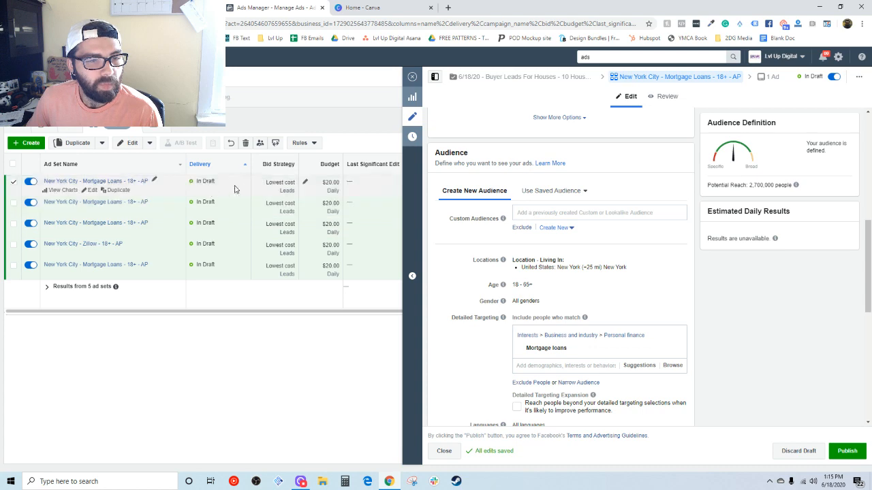
{"action": "left_click", "coordinate": [412, 77]}
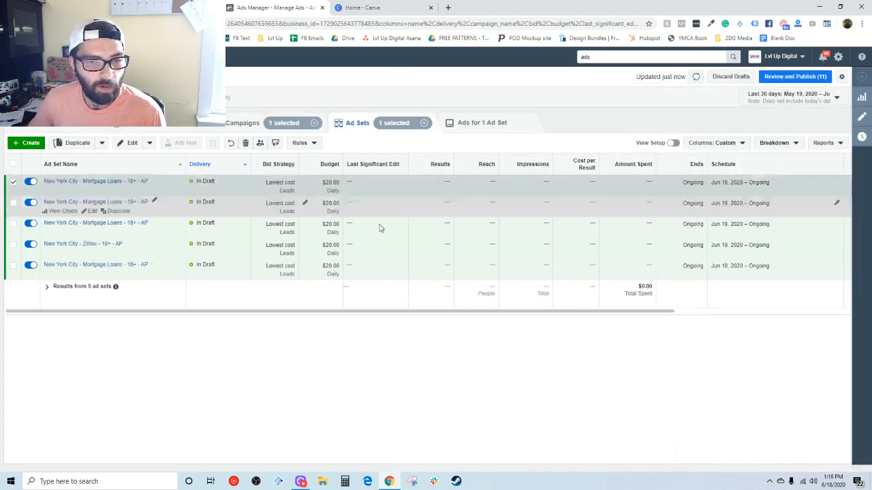
Step: Look over the campaign entry and the individual ad sets listed under it
{"action": "left_click", "coordinate": [172, 247]}
{"action": "left_click", "coordinate": [243, 123]}
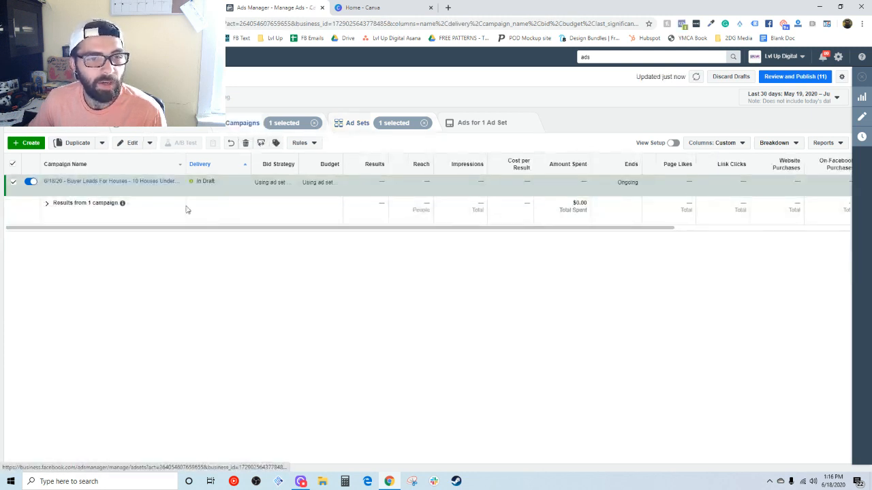
{"action": "left_click", "coordinate": [140, 183]}
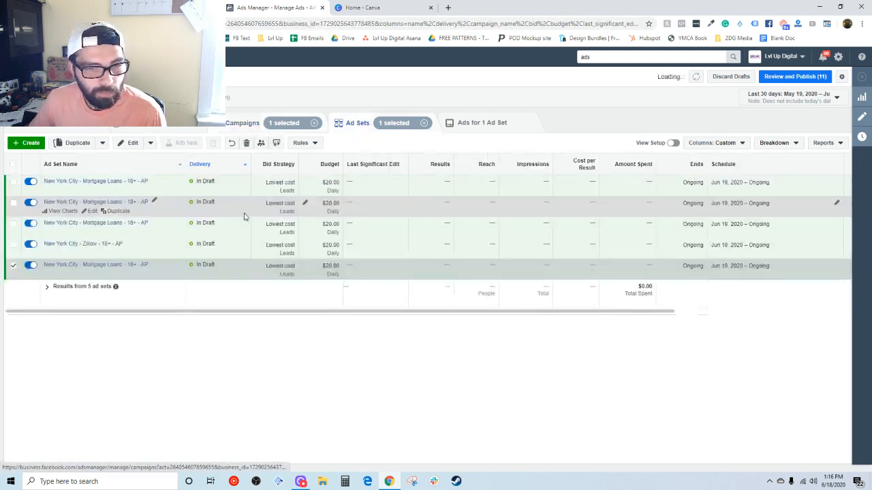
{"action": "left_click", "coordinate": [365, 194]}
{"action": "left_click", "coordinate": [379, 209]}
{"action": "left_click", "coordinate": [383, 191]}
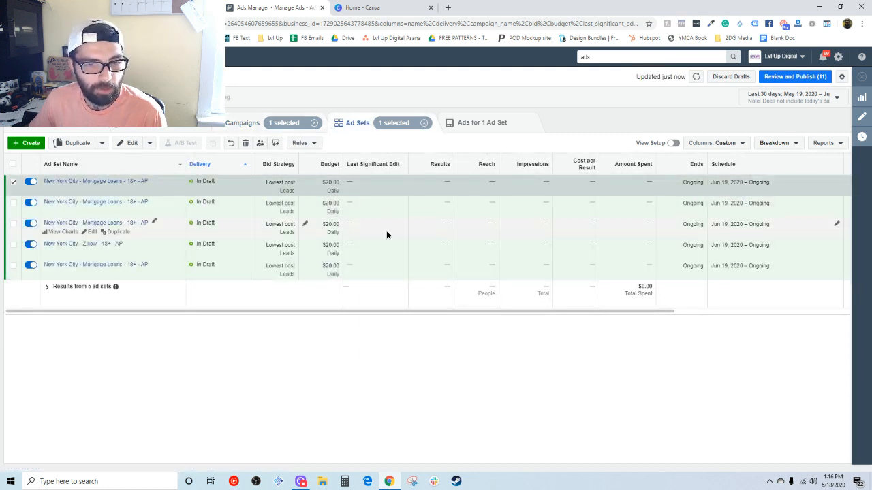
{"action": "left_click", "coordinate": [387, 233]}
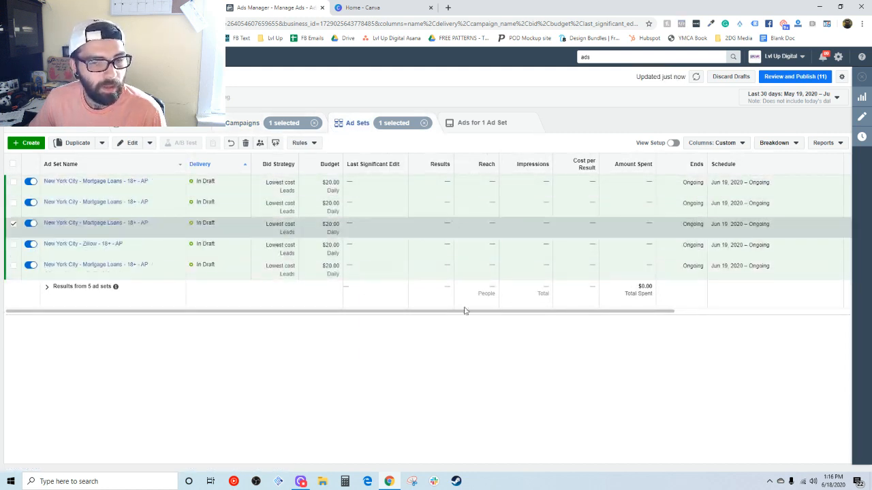
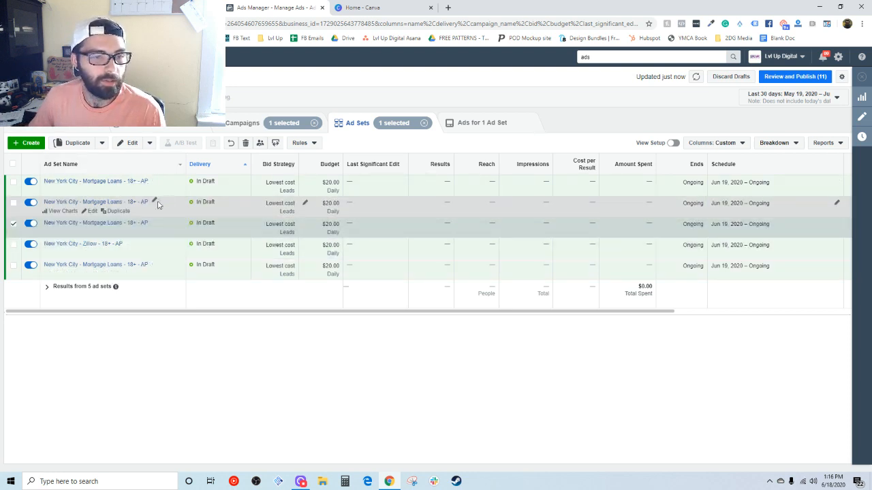
Step: Review the campaign structure by comparing its campaign, ad set and ad lists, ending at the campaign level
{"action": "left_click", "coordinate": [245, 123]}
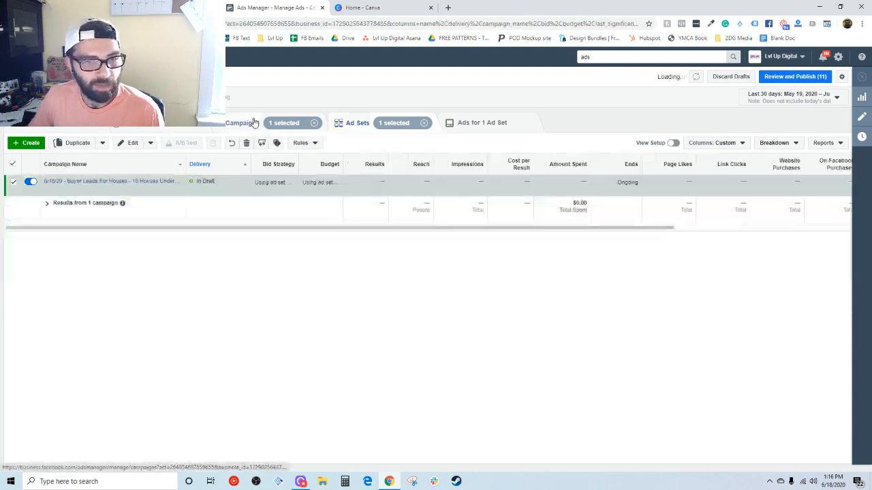
{"action": "left_click", "coordinate": [359, 124]}
{"action": "left_click", "coordinate": [463, 124]}
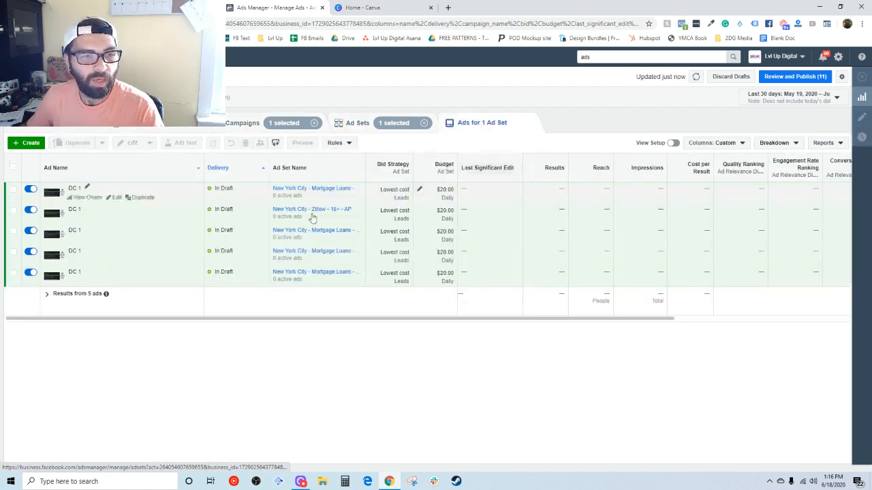
{"action": "left_click", "coordinate": [359, 123]}
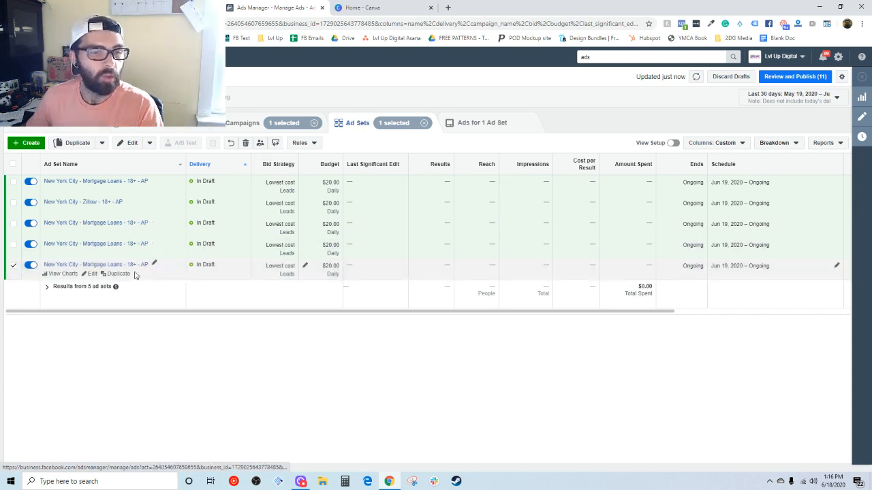
{"action": "left_click", "coordinate": [490, 124]}
{"action": "left_click", "coordinate": [357, 123]}
{"action": "left_click", "coordinate": [244, 122]}
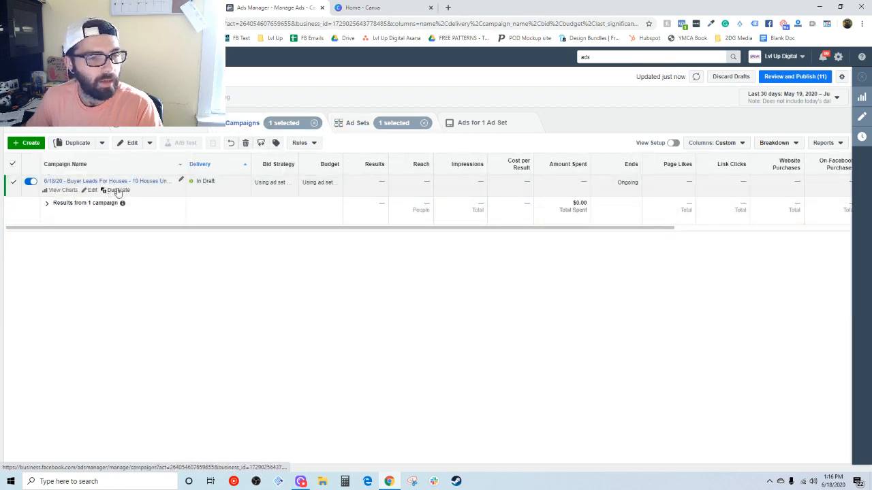
Step: Duplicate the buyer leads campaign and turn on Campaign Budget Optimization for the copy with a $100.00 daily budget
{"action": "left_click", "coordinate": [118, 190]}
{"action": "left_click", "coordinate": [547, 239]}
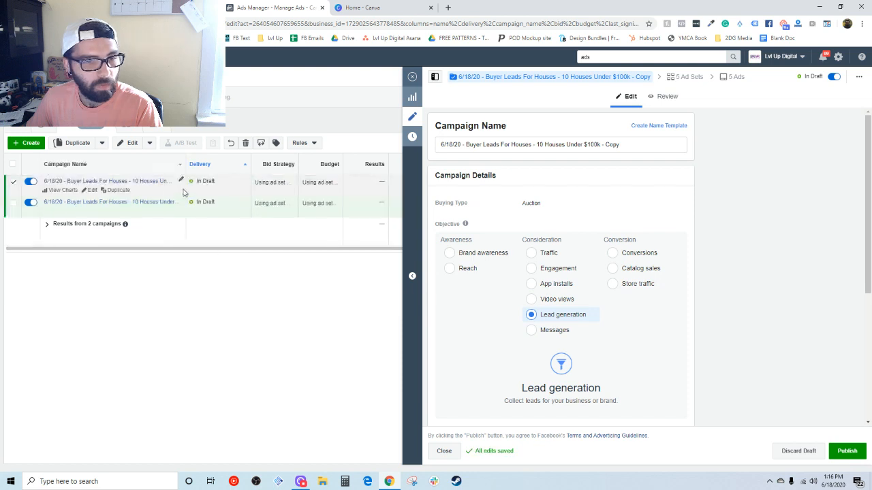
{"action": "scroll", "coordinate": [600, 299], "scroll_direction": "down", "scroll_amount": 3}
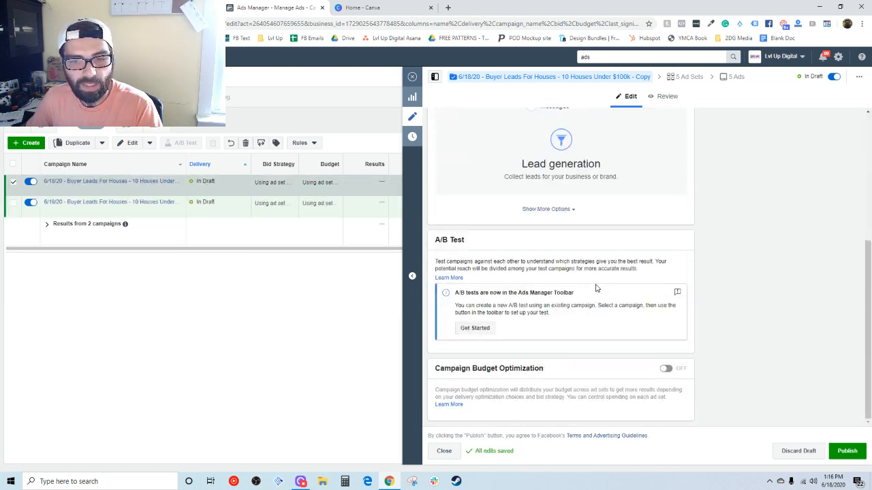
{"action": "left_click", "coordinate": [670, 373]}
{"action": "scroll", "coordinate": [627, 370], "scroll_direction": "down", "scroll_amount": 2}
{"action": "double_click", "coordinate": [607, 336]}
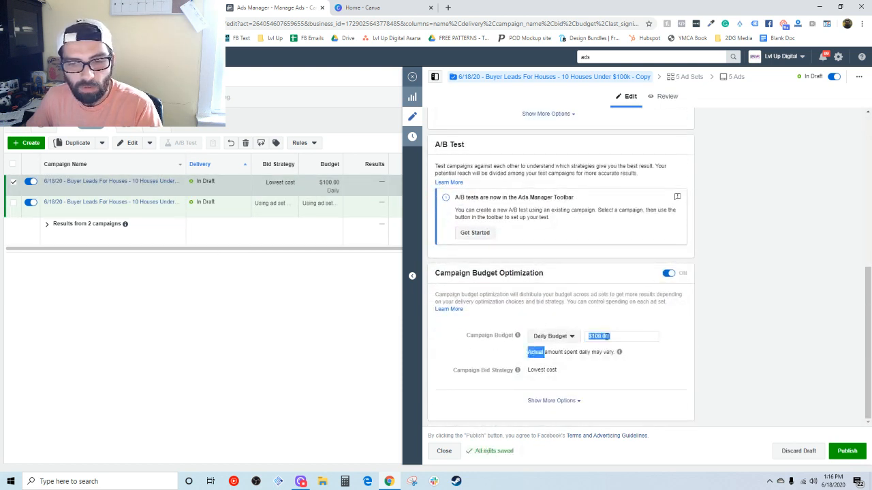
{"action": "left_click", "coordinate": [411, 77]}
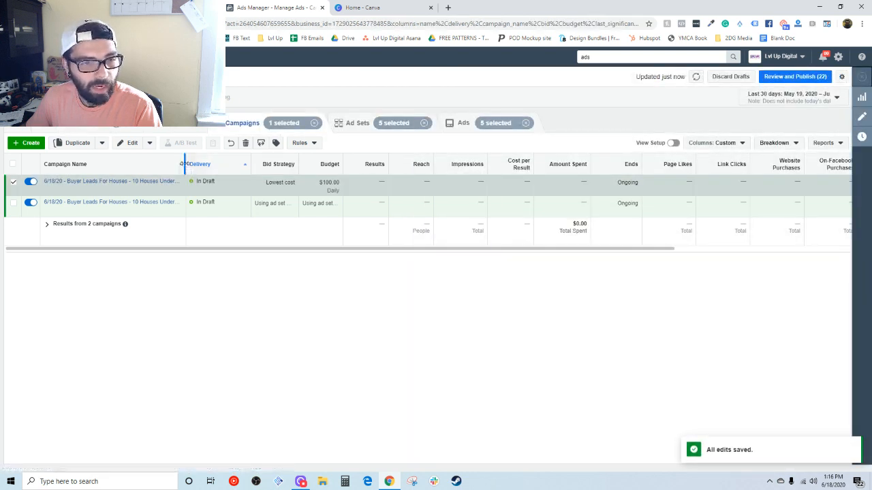
Step: Widen the campaign name column to fit the full names and look over the campaigns' ad sets
{"action": "left_click_drag", "start_coordinate": [254, 161], "coordinate": [254, 161]}
{"action": "left_click", "coordinate": [225, 208]}
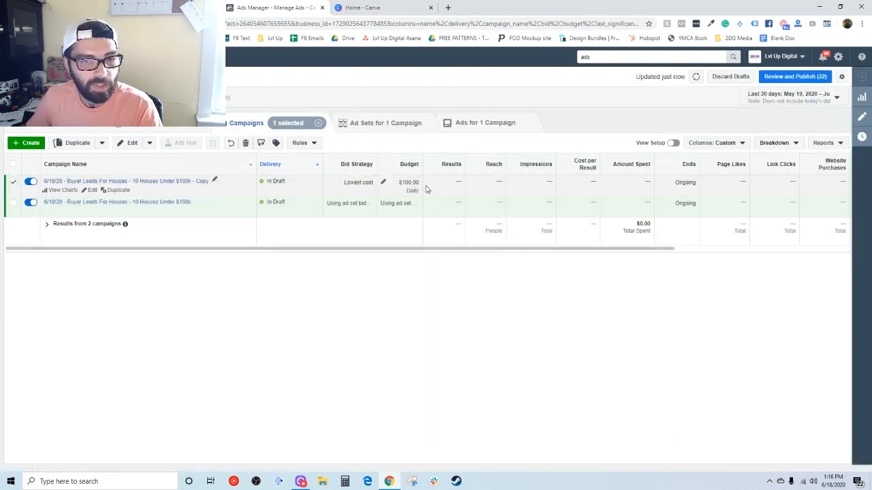
{"action": "left_click", "coordinate": [238, 194]}
{"action": "left_click", "coordinate": [175, 203]}
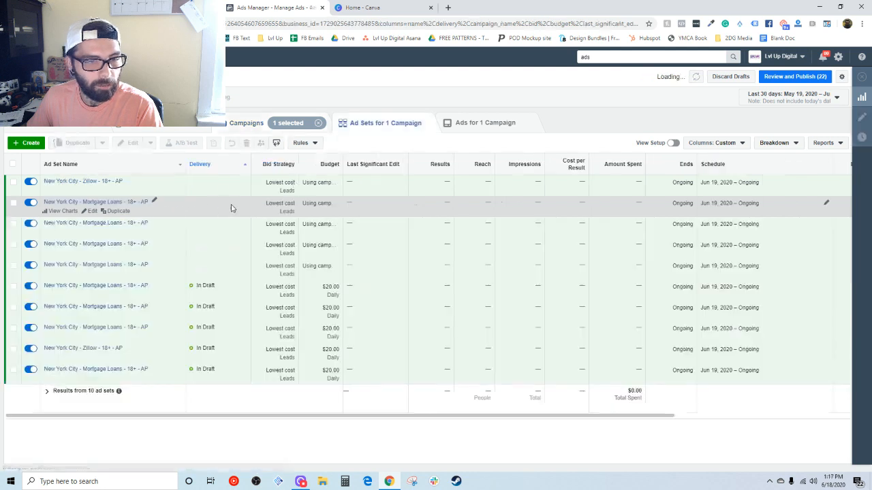
Step: Rename the copied campaign as 6/18/20 - Buyer Leads For Houses - 10 Houses Under $100k - CBo
{"action": "left_click", "coordinate": [261, 119]}
{"action": "left_click", "coordinate": [214, 181]}
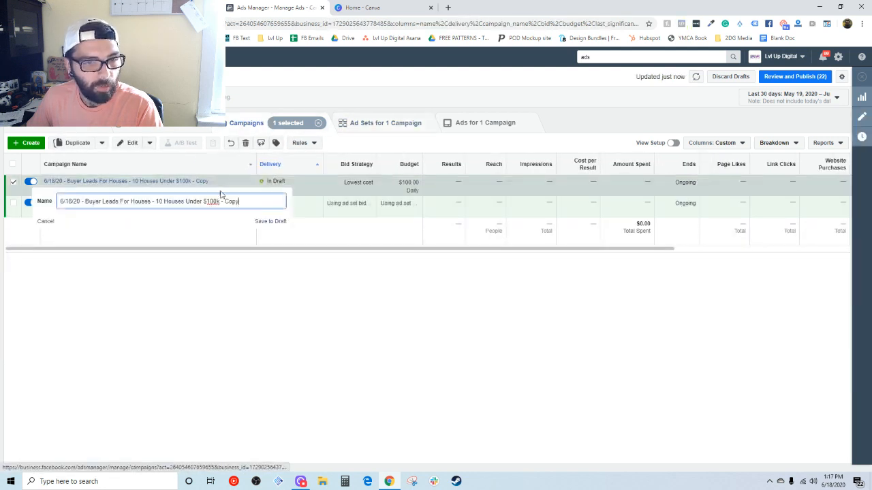
{"action": "double_click", "coordinate": [232, 201]}
{"action": "type", "text": "CB"}
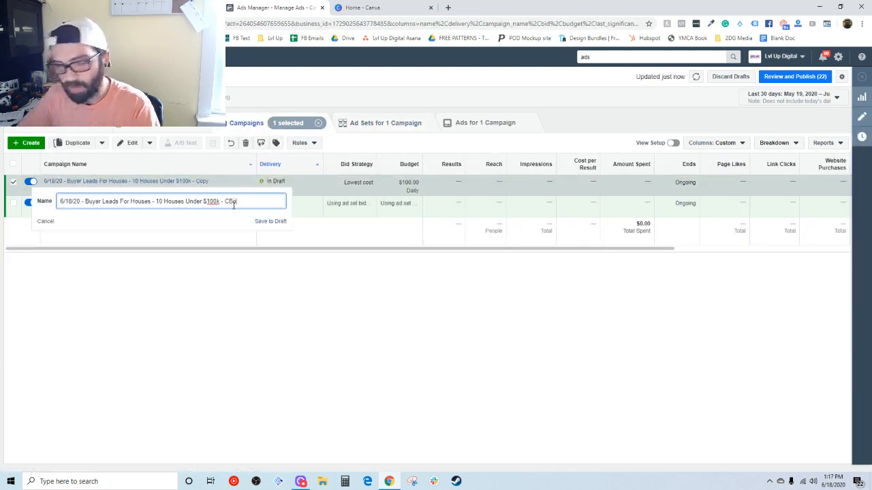
{"action": "type", "text": "o"}
{"action": "key", "text": "Return"}
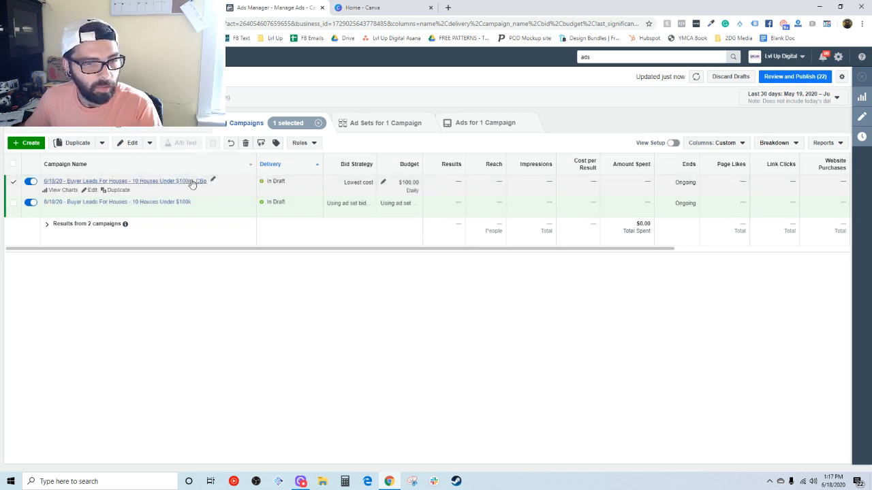
Step: Open the ad sets of the CBo campaign and select the five ad sets that use the campaign budget
{"action": "left_click", "coordinate": [191, 183]}
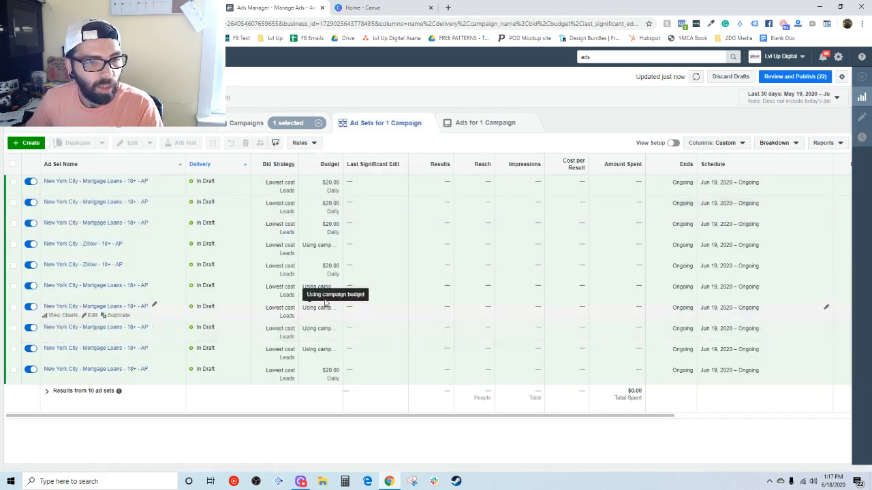
{"action": "left_click", "coordinate": [342, 252]}
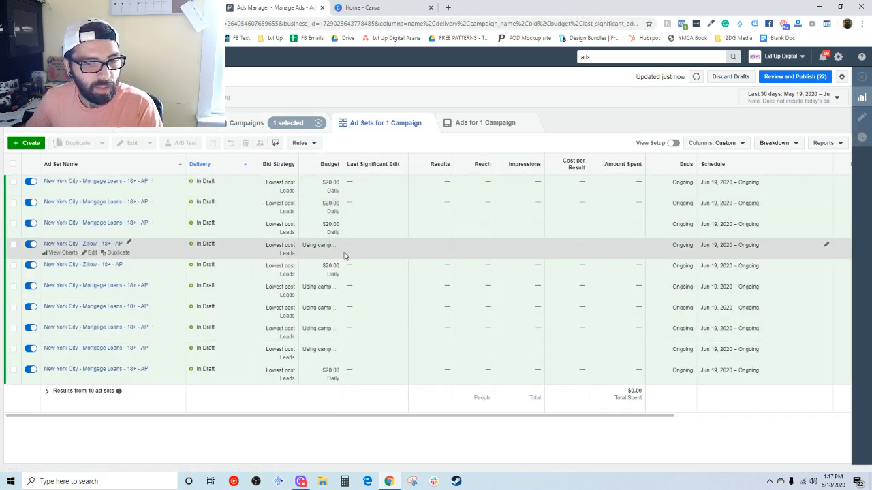
{"action": "left_click", "coordinate": [393, 293]}
{"action": "left_click", "coordinate": [402, 320]}
{"action": "left_click", "coordinate": [400, 334]}
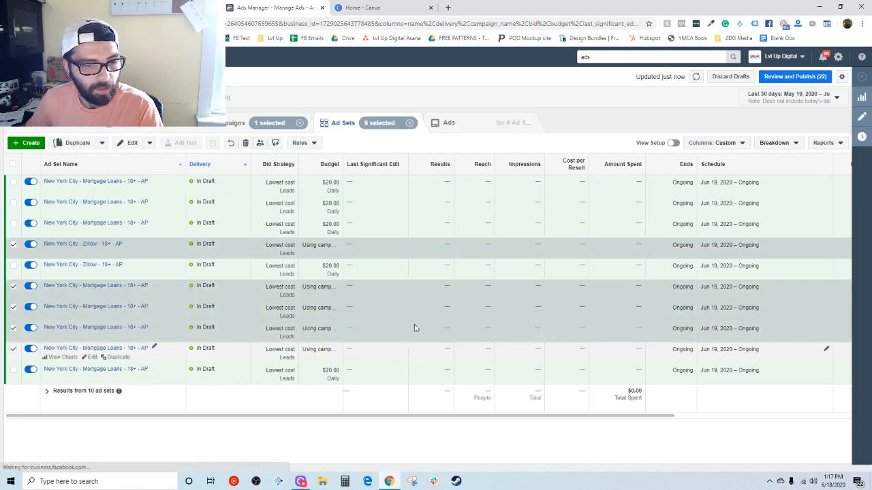
{"action": "left_click", "coordinate": [407, 350]}
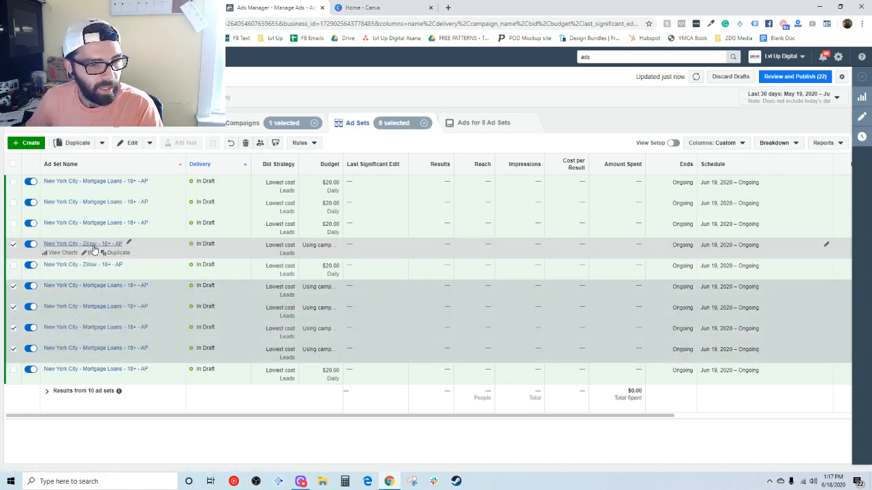
Step: Select the five ads belonging to the campaign-budget ad sets and return to the campaign level
{"action": "left_click", "coordinate": [497, 123]}
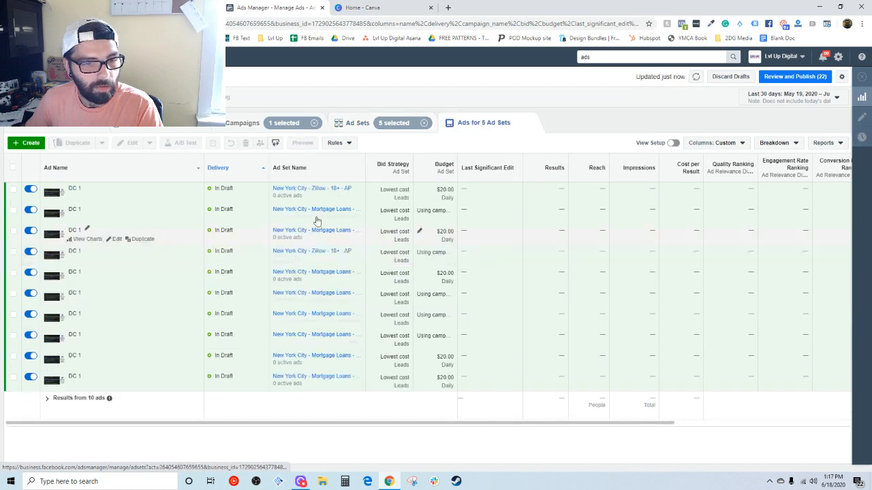
{"action": "left_click", "coordinate": [513, 296]}
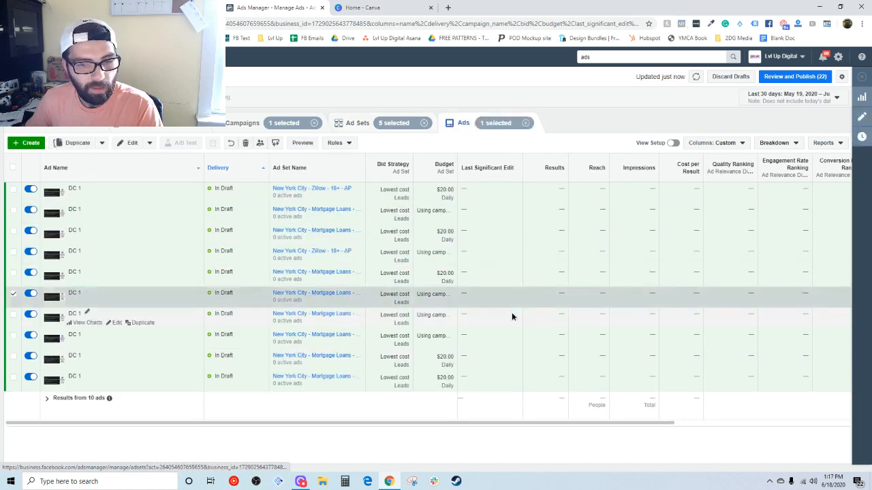
{"action": "left_click", "coordinate": [511, 315]}
{"action": "left_click", "coordinate": [508, 335]}
{"action": "left_click", "coordinate": [499, 235]}
{"action": "left_click", "coordinate": [501, 255]}
{"action": "left_click", "coordinate": [500, 240]}
{"action": "left_click", "coordinate": [496, 212]}
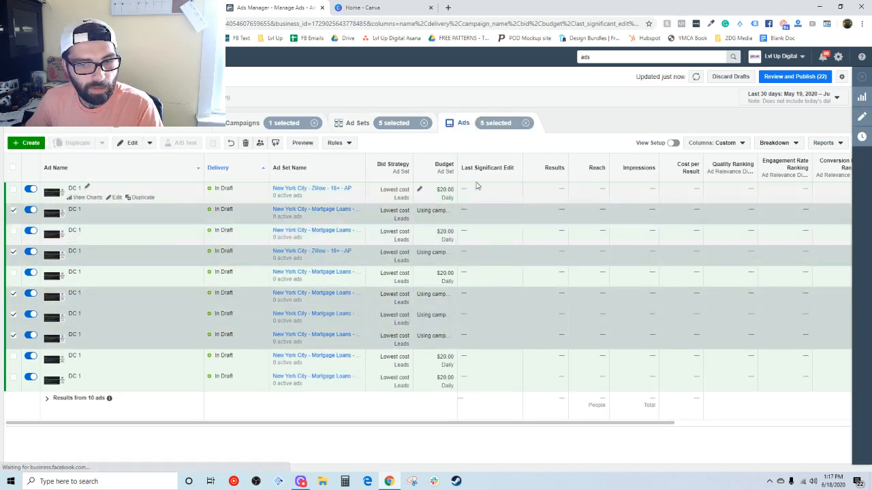
{"action": "left_click", "coordinate": [364, 122]}
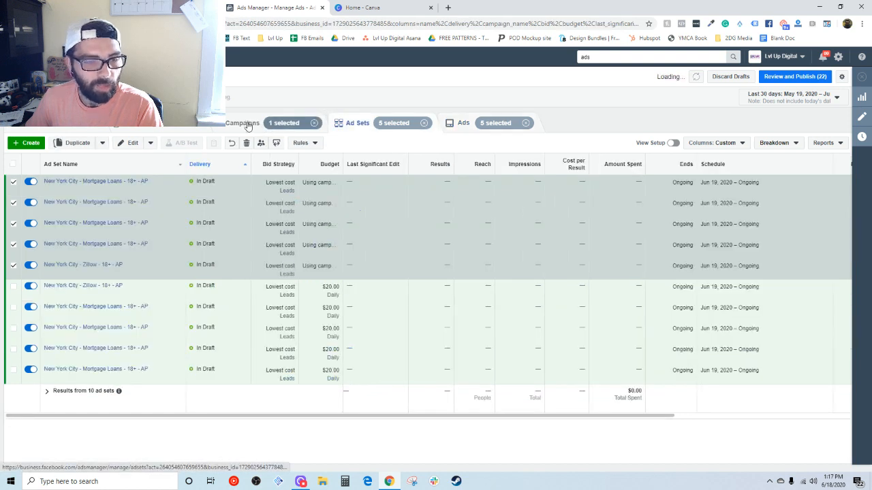
{"action": "left_click", "coordinate": [247, 122]}
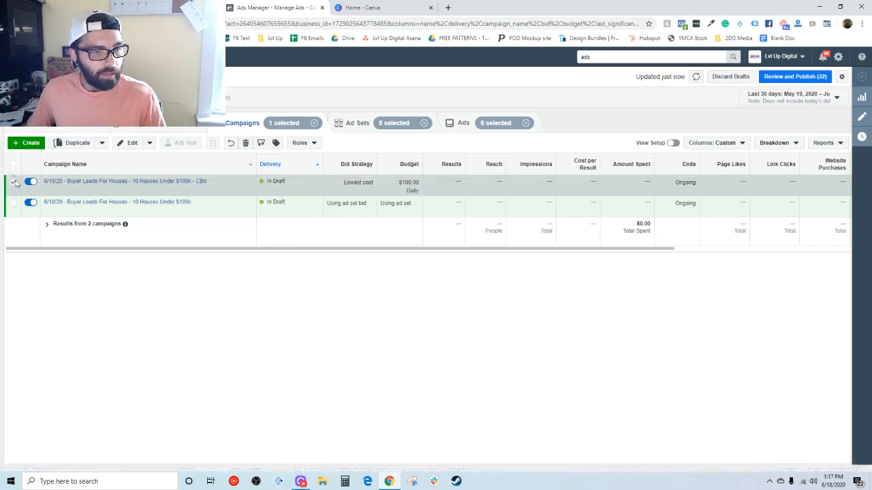
Step: Delete both draft buyer leads campaigns, the CBo copy and the original
{"action": "left_click", "coordinate": [245, 143]}
{"action": "key", "text": "Return"}
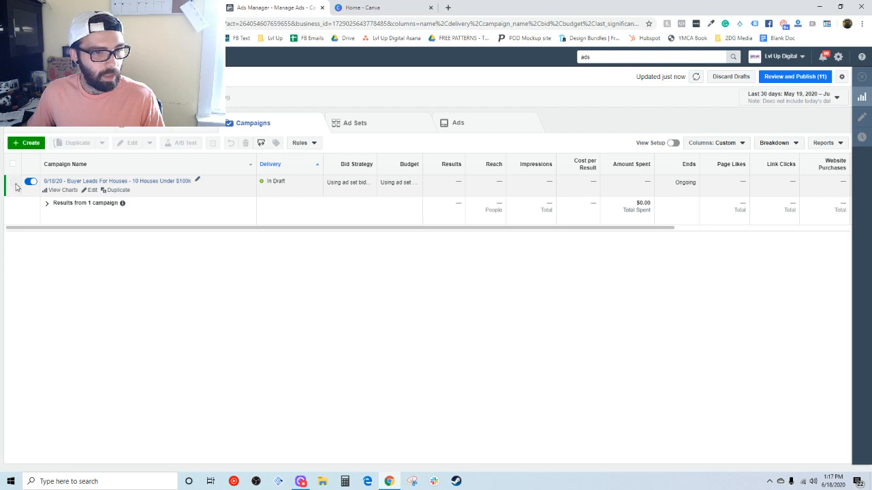
{"action": "left_click", "coordinate": [13, 182]}
{"action": "left_click", "coordinate": [245, 143]}
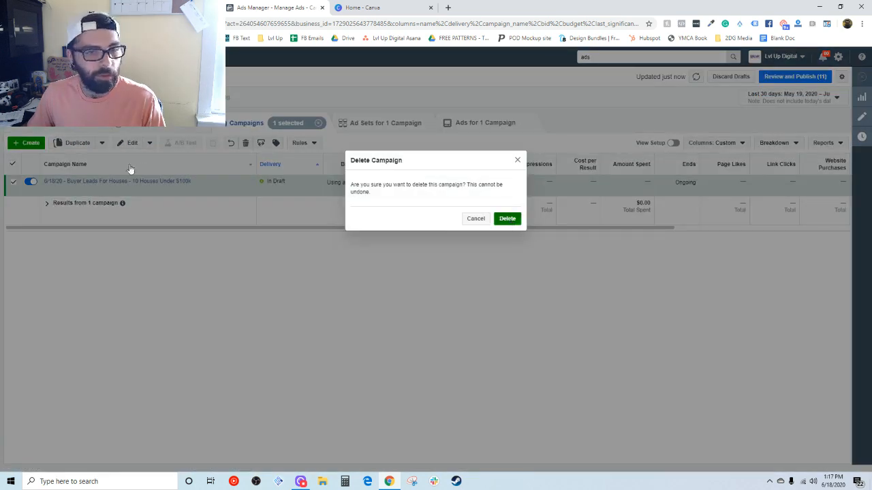
{"action": "key", "text": "Return"}
Step: Create a new campaign with the Conversions objective and name it 6/18/20 - Dog Toys - Dog Bed $40 Sale
{"action": "left_click", "coordinate": [29, 145]}
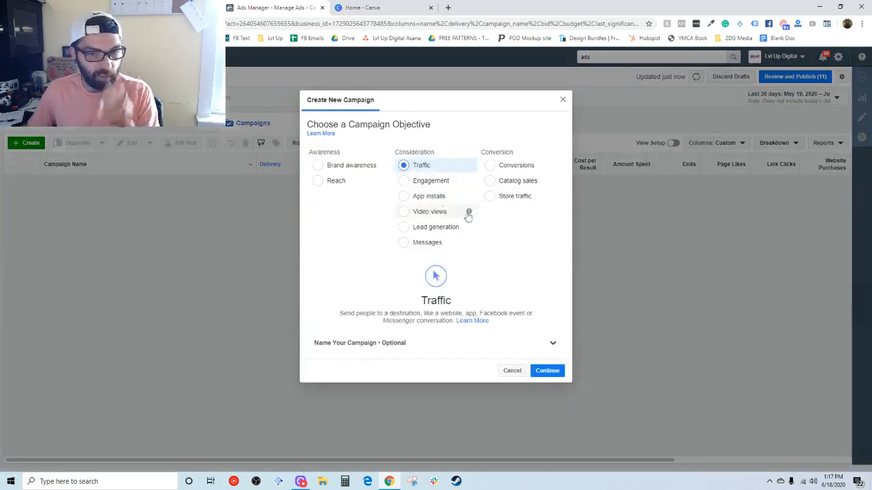
{"action": "left_click", "coordinate": [516, 163]}
{"action": "left_click", "coordinate": [547, 376]}
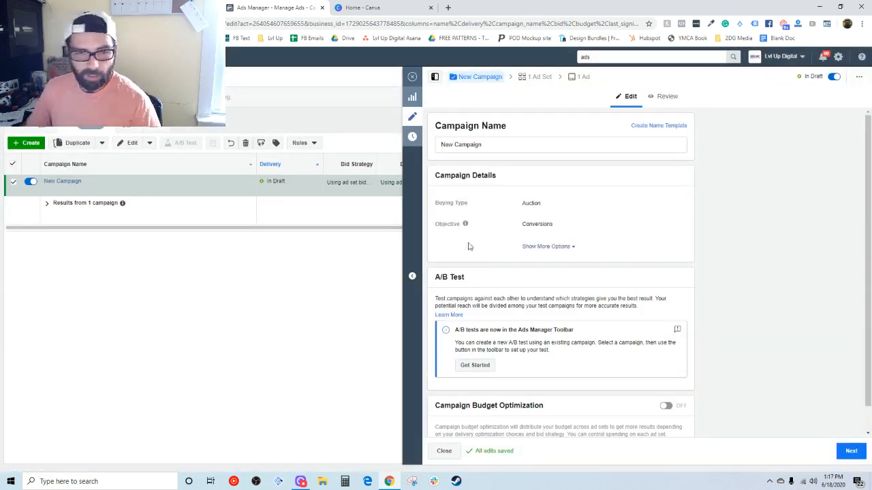
{"action": "triple_click", "coordinate": [485, 147]}
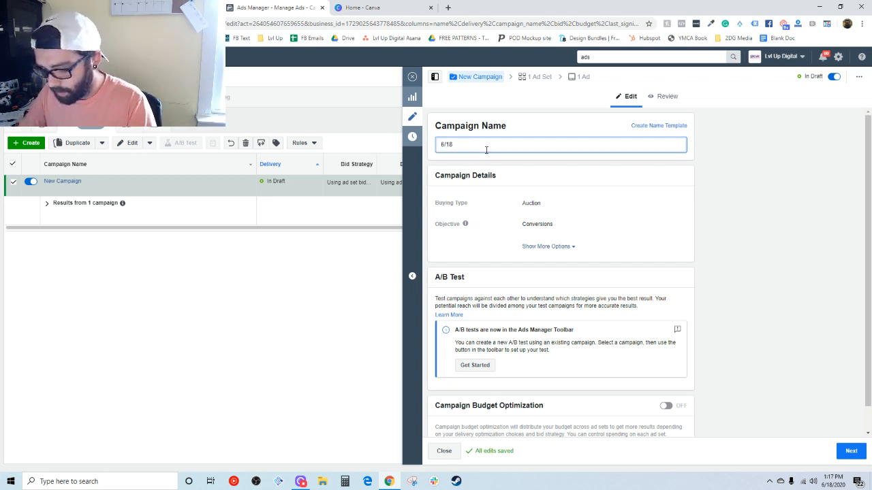
{"action": "type", "text": "6/18/20 -"}
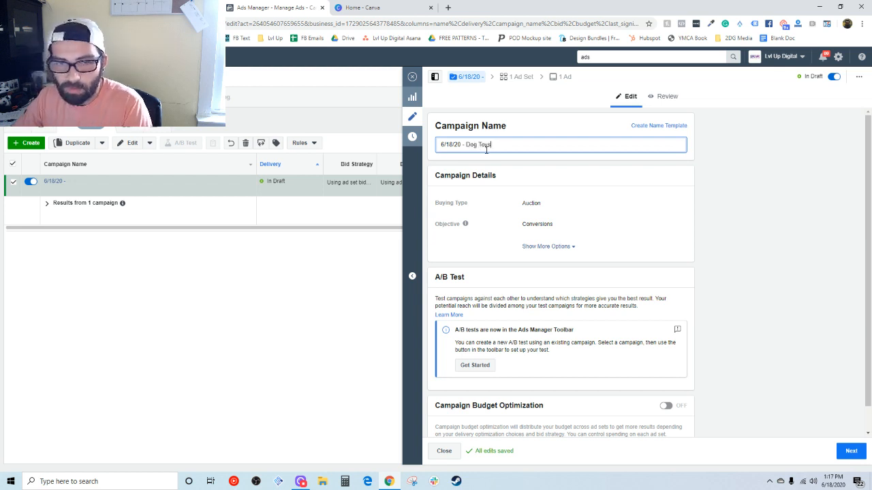
{"action": "type", "text": "Dog Toys - Dog Bed $40 Sale"}
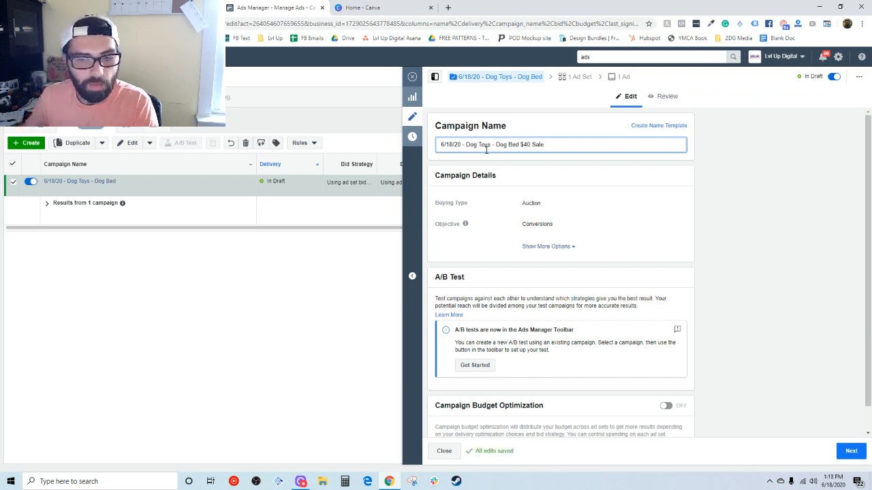
{"action": "scroll", "coordinate": [616, 165], "scroll_direction": "down", "scroll_amount": 1}
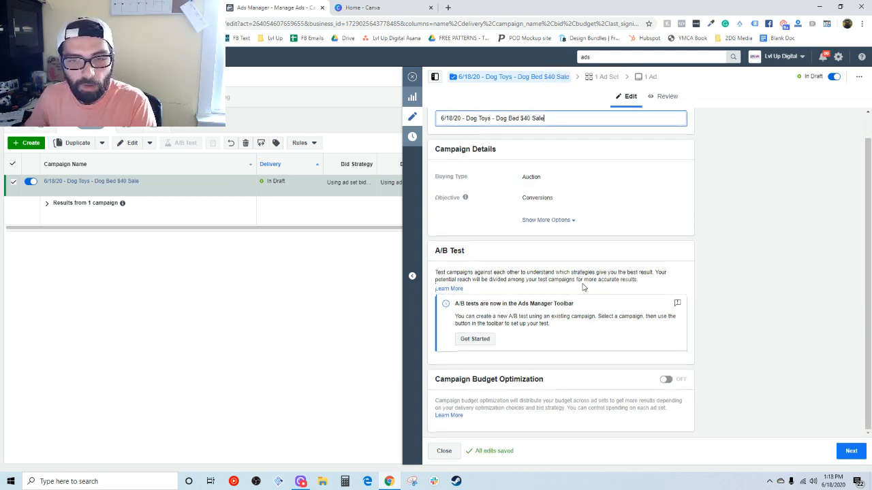
Step: Open the dog toys campaign's ad set and set its website conversion event to Purchase
{"action": "left_click", "coordinate": [162, 187]}
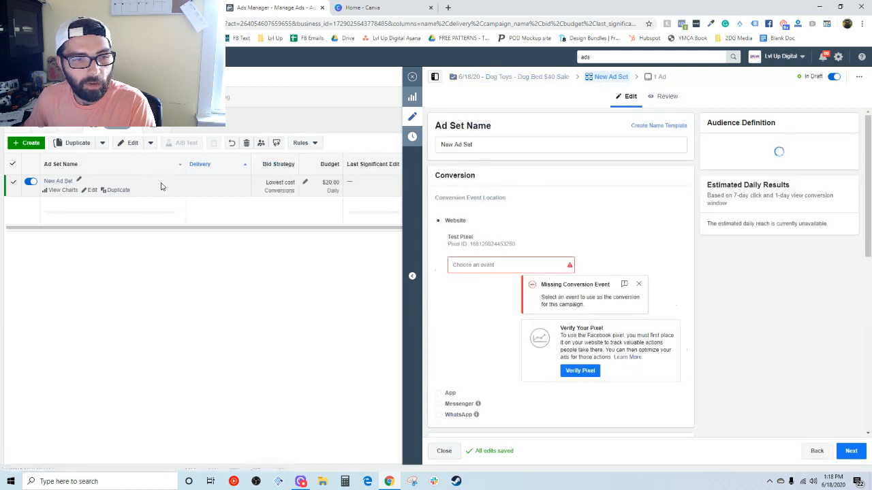
{"action": "left_click", "coordinate": [500, 266]}
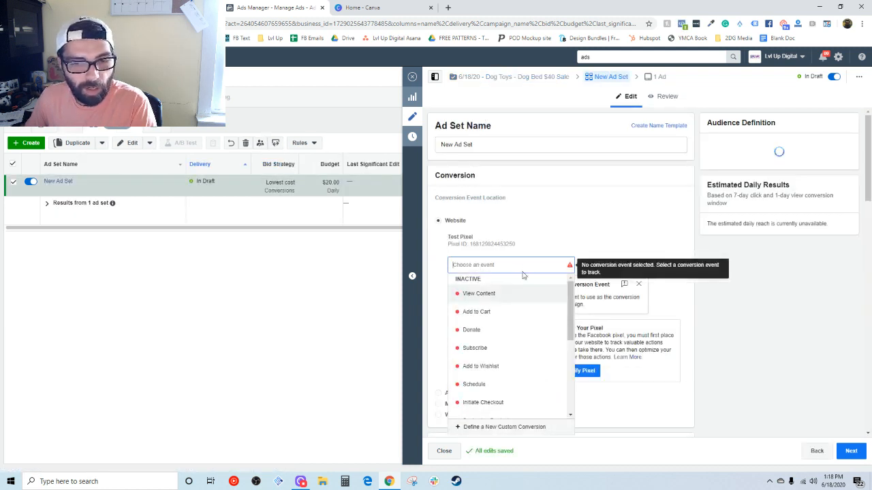
{"action": "left_click", "coordinate": [514, 240]}
{"action": "scroll", "coordinate": [491, 235], "scroll_direction": "down", "scroll_amount": 1}
{"action": "scroll", "coordinate": [469, 228], "scroll_direction": "up", "scroll_amount": 1}
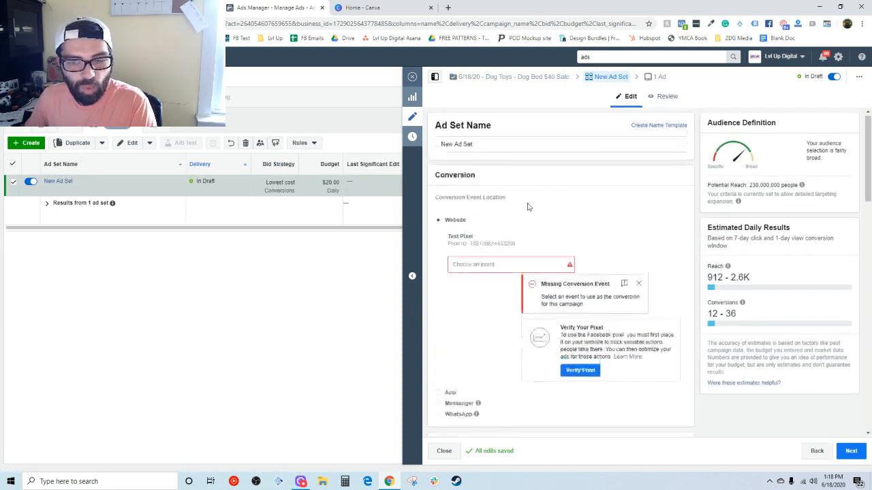
{"action": "scroll", "coordinate": [545, 190], "scroll_direction": "down", "scroll_amount": 10}
{"action": "scroll", "coordinate": [557, 179], "scroll_direction": "up", "scroll_amount": 7}
{"action": "scroll", "coordinate": [557, 178], "scroll_direction": "up", "scroll_amount": 4}
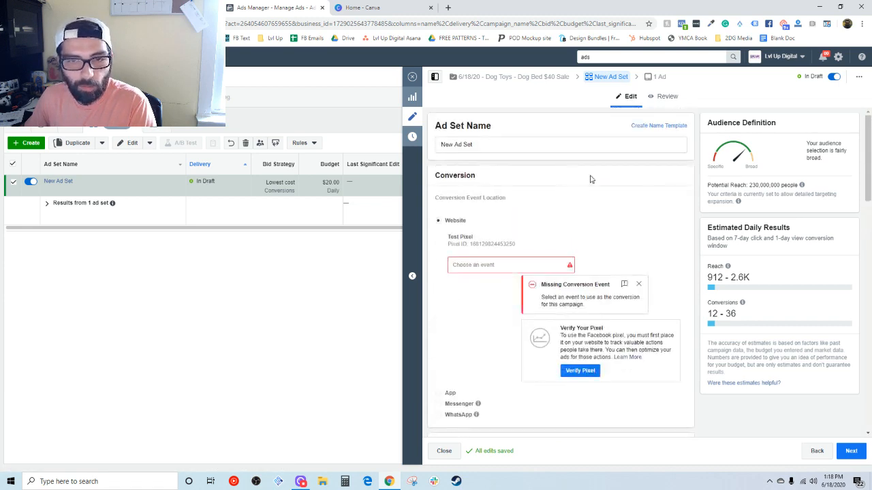
{"action": "left_click", "coordinate": [481, 264]}
{"action": "scroll", "coordinate": [521, 320], "scroll_direction": "down", "scroll_amount": 2}
{"action": "scroll", "coordinate": [519, 320], "scroll_direction": "down", "scroll_amount": 4}
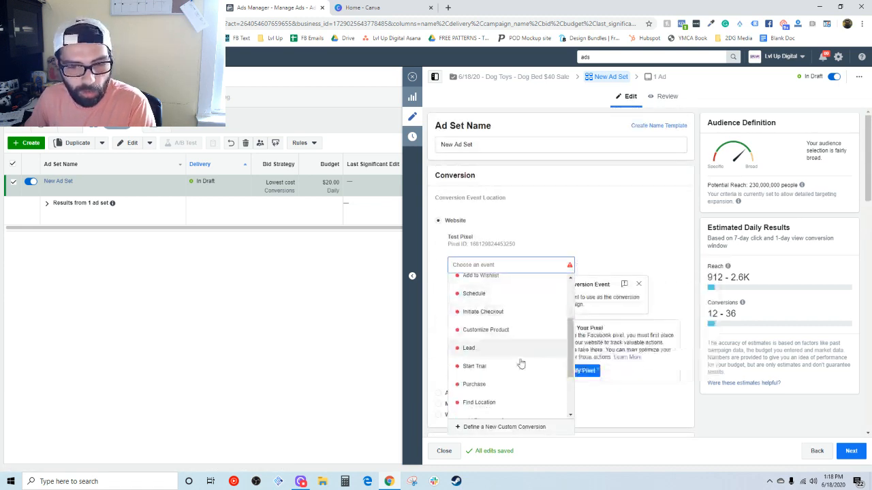
{"action": "left_click", "coordinate": [522, 331]}
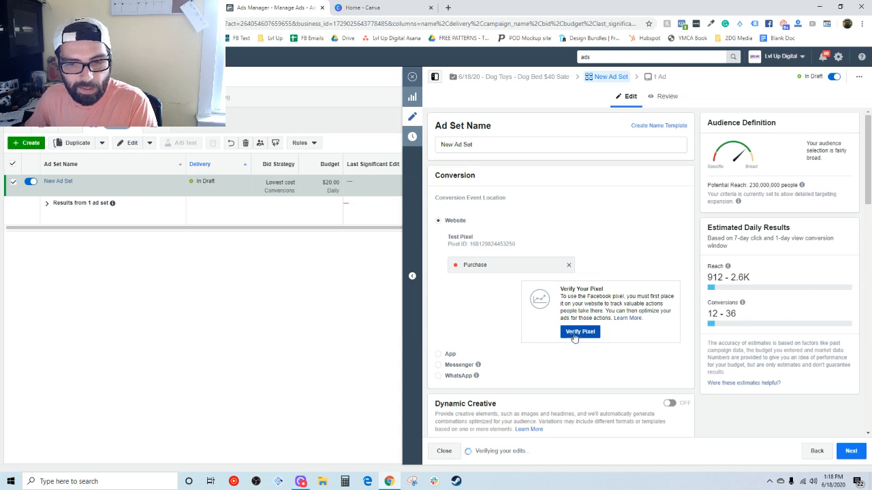
Step: Turn on Dynamic Creative for the new ad set
{"action": "scroll", "coordinate": [517, 269], "scroll_direction": "down", "scroll_amount": 1}
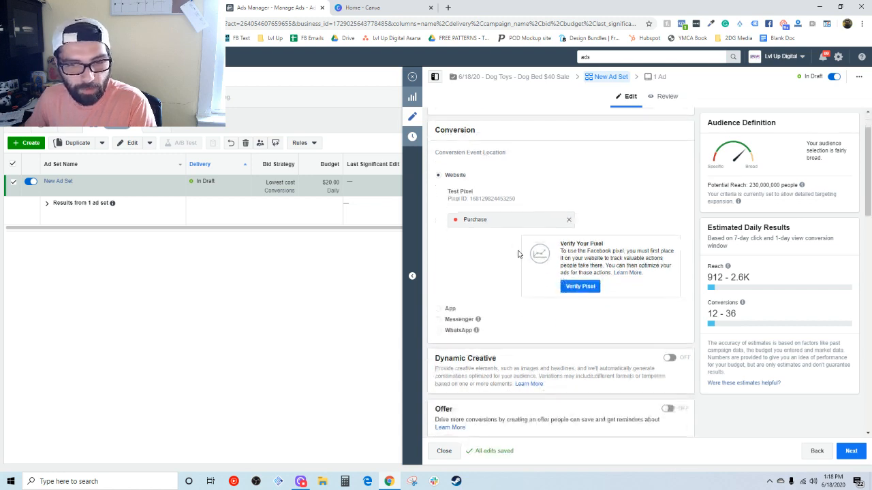
{"action": "scroll", "coordinate": [493, 243], "scroll_direction": "down", "scroll_amount": 3}
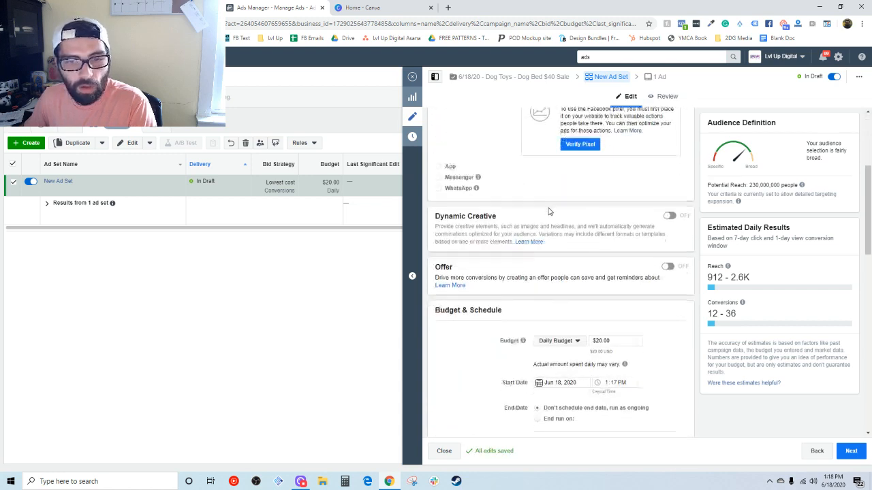
{"action": "left_click", "coordinate": [671, 225]}
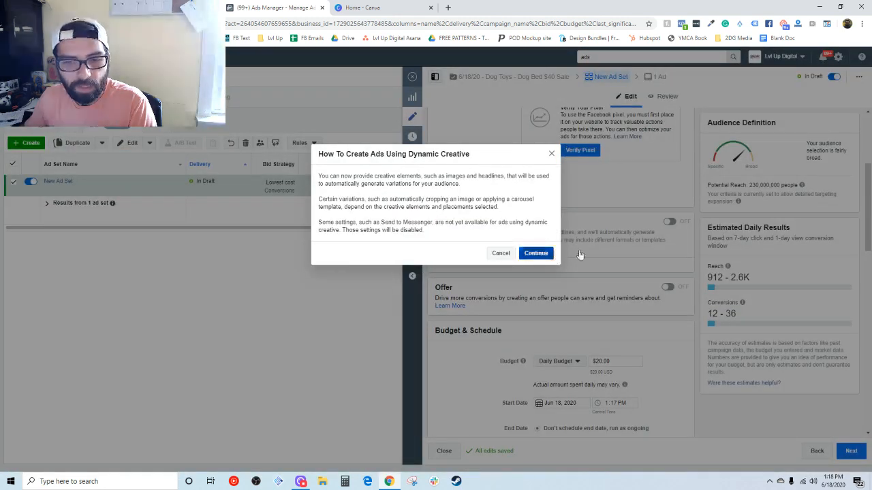
{"action": "left_click", "coordinate": [535, 253]}
Step: Turn off Detailed Targeting Expansion in the ad set's audience settings
{"action": "scroll", "coordinate": [599, 214], "scroll_direction": "down", "scroll_amount": 2}
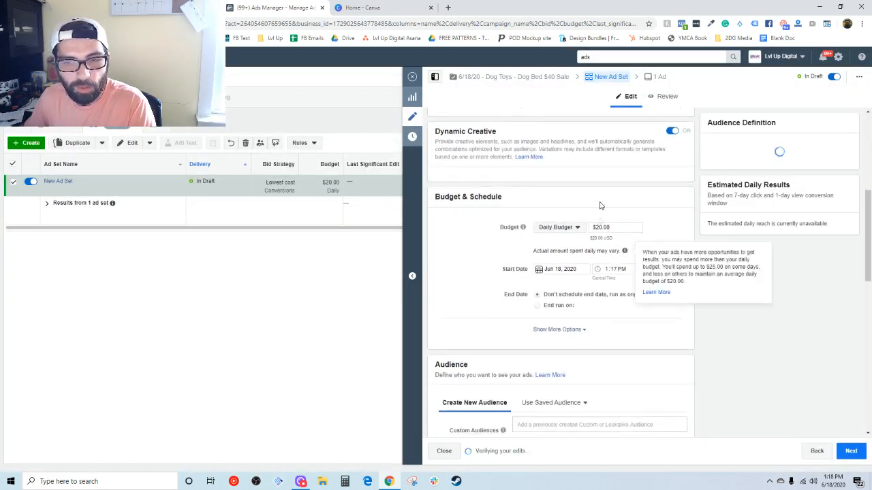
{"action": "scroll", "coordinate": [600, 205], "scroll_direction": "down", "scroll_amount": 5}
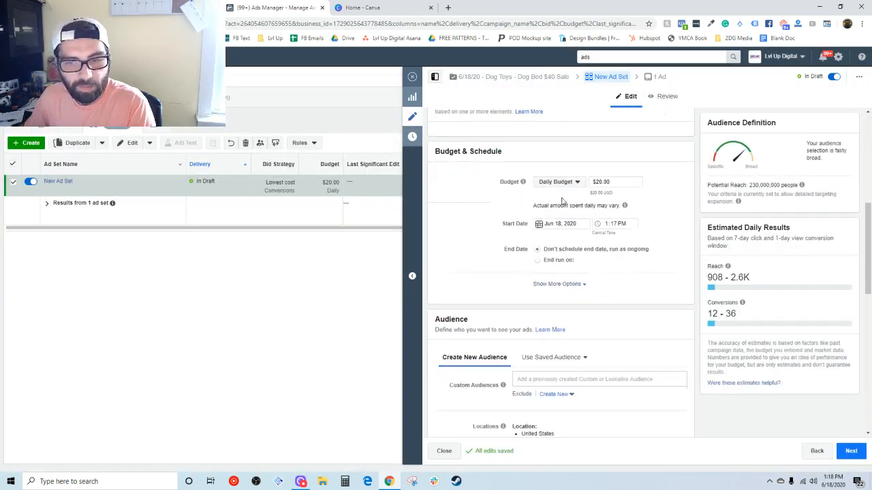
{"action": "scroll", "coordinate": [559, 220], "scroll_direction": "down", "scroll_amount": 1}
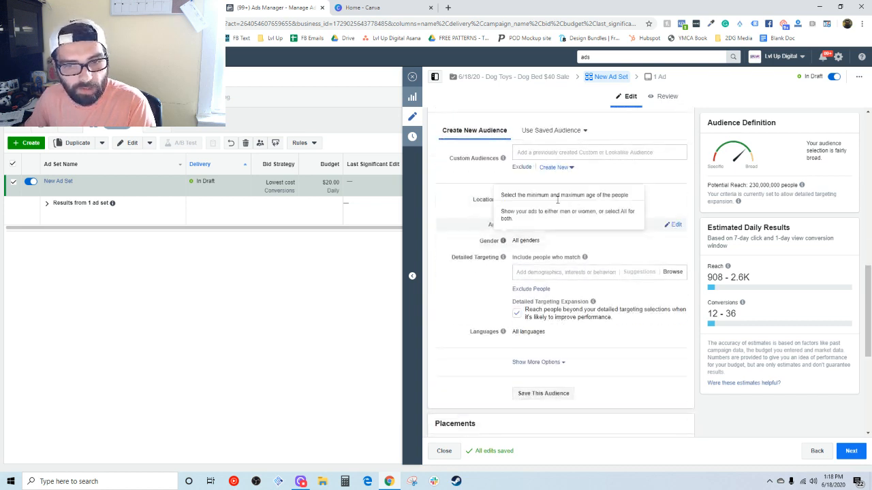
{"action": "scroll", "coordinate": [490, 334], "scroll_direction": "down", "scroll_amount": 1}
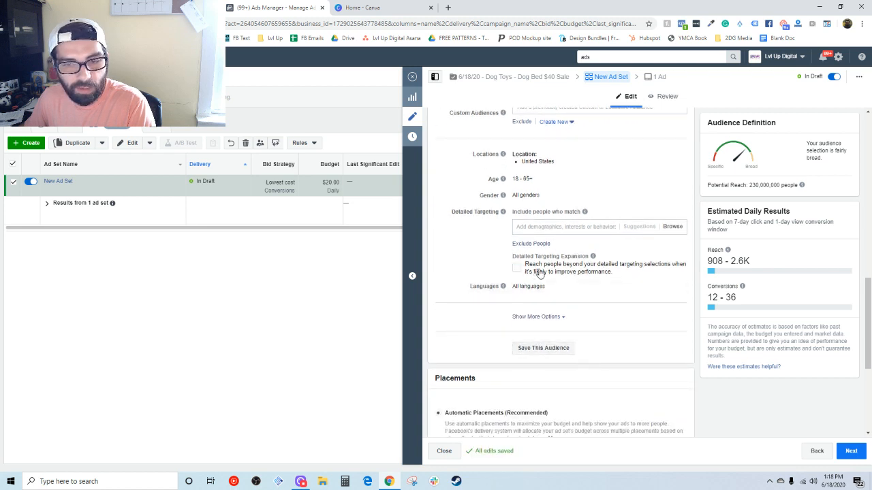
{"action": "left_click", "coordinate": [547, 227]}
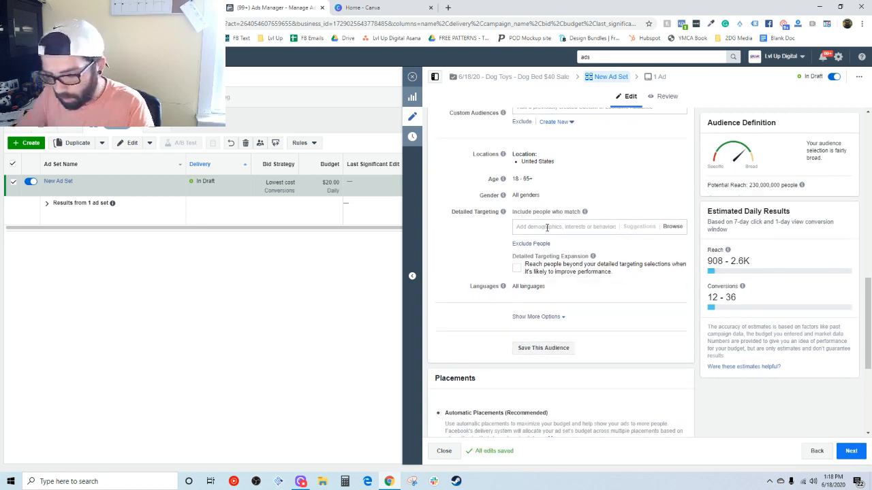
{"action": "type", "text": "dog"}
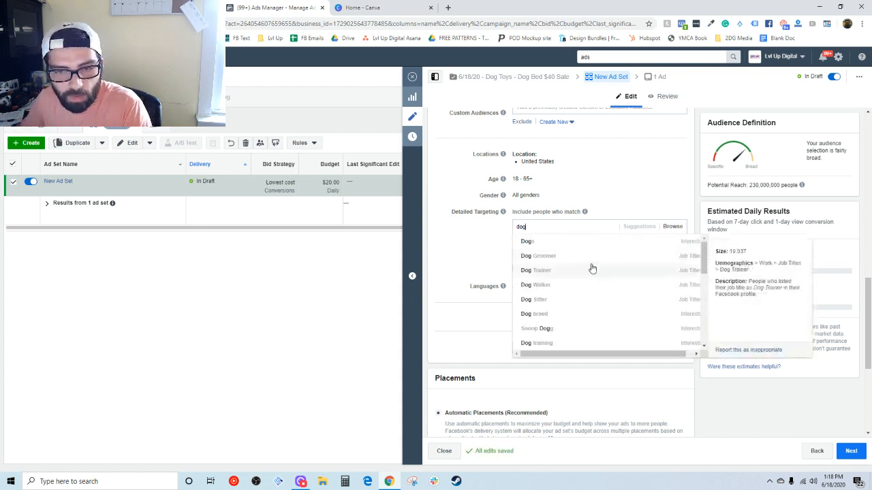
{"action": "left_click", "coordinate": [589, 254]}
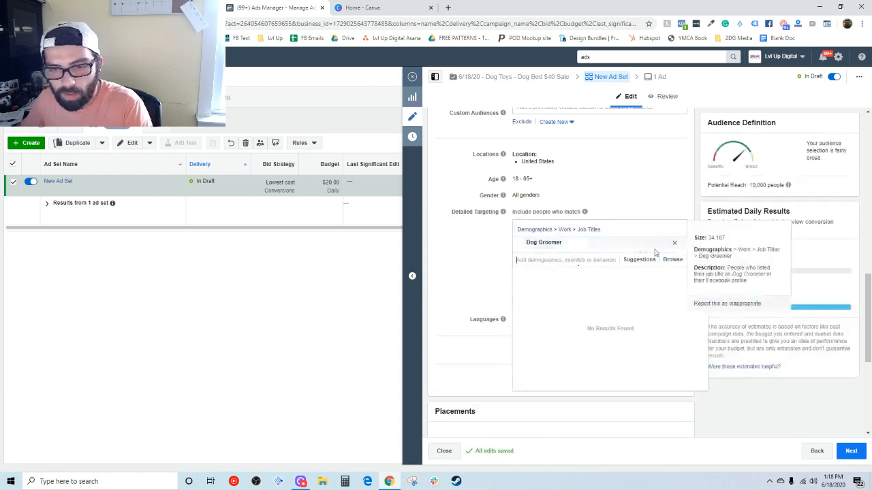
{"action": "left_click", "coordinate": [674, 243]}
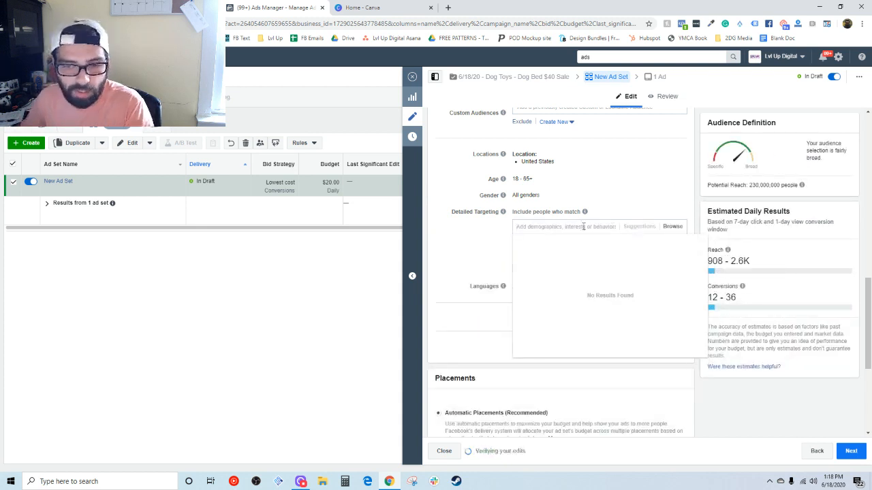
Step: Search detailed targeting for dog and add the Dog training interest to the ad set's audience
{"action": "type", "text": "dog"}
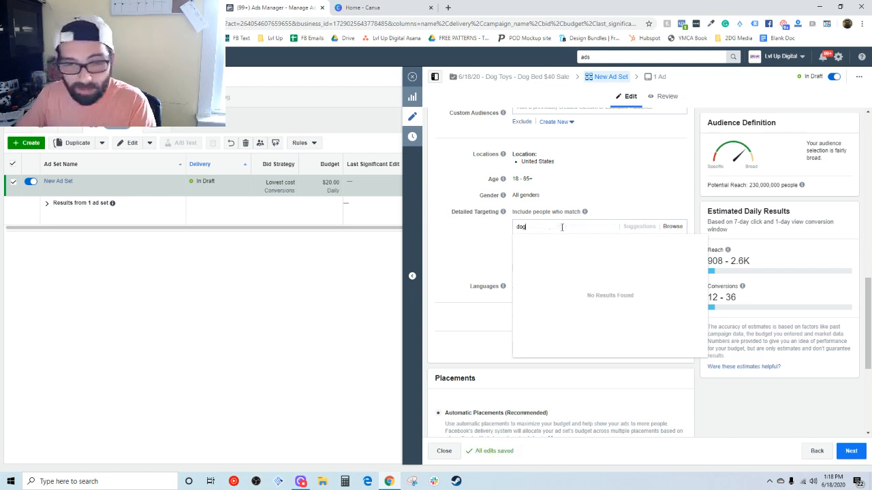
{"action": "scroll", "coordinate": [606, 330], "scroll_direction": "down", "scroll_amount": 1}
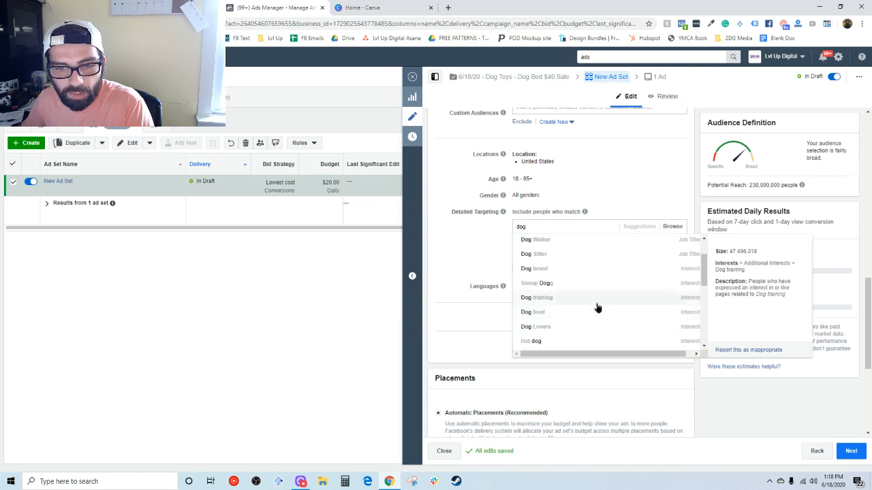
{"action": "left_click", "coordinate": [596, 300]}
{"action": "mouse_move", "coordinate": [564, 244]}
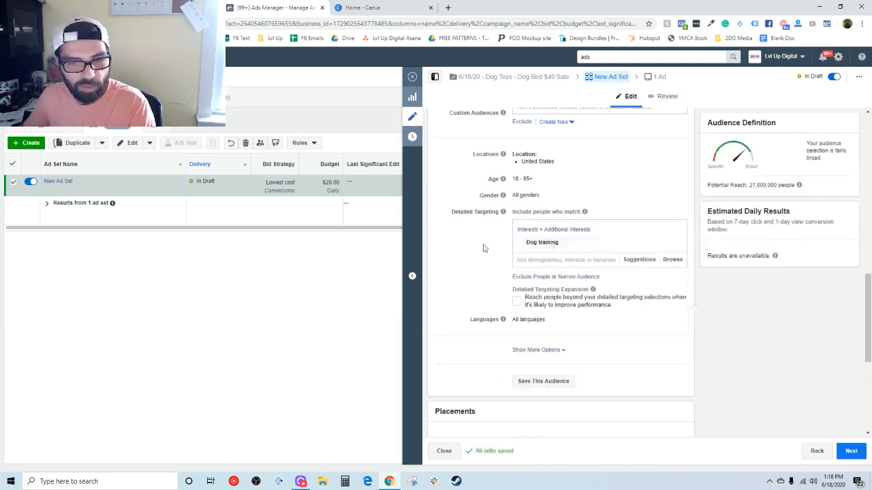
Step: Look through the suggested interests related to Dog training without adding another one
{"action": "left_click", "coordinate": [639, 260]}
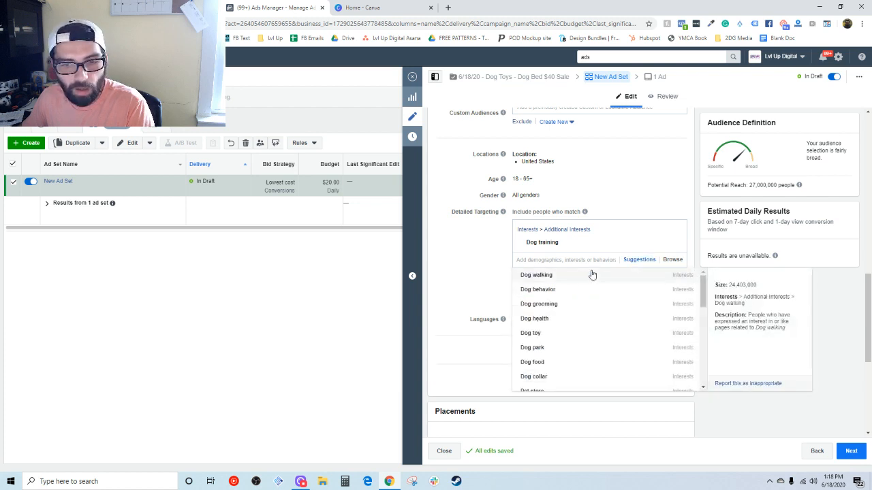
{"action": "left_click", "coordinate": [541, 259]}
{"action": "left_click", "coordinate": [639, 259]}
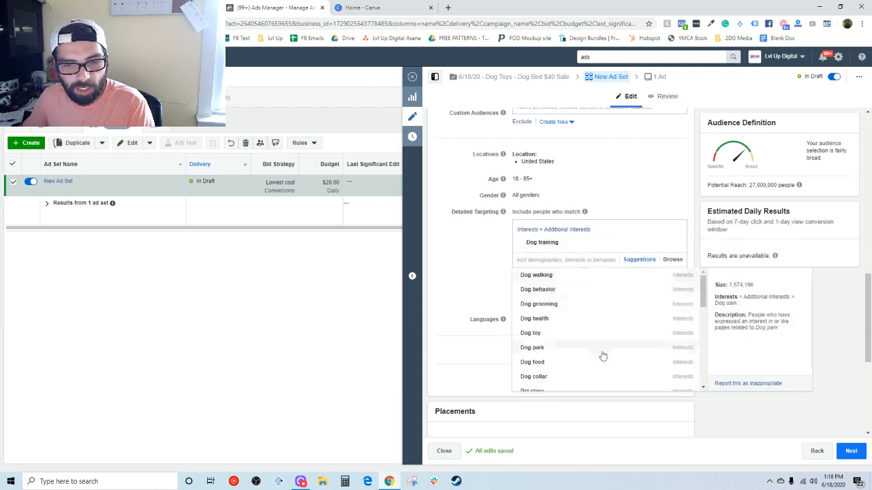
{"action": "scroll", "coordinate": [610, 300], "scroll_direction": "down", "scroll_amount": 5}
{"action": "scroll", "coordinate": [610, 301], "scroll_direction": "up", "scroll_amount": 5}
{"action": "left_click", "coordinate": [499, 260]}
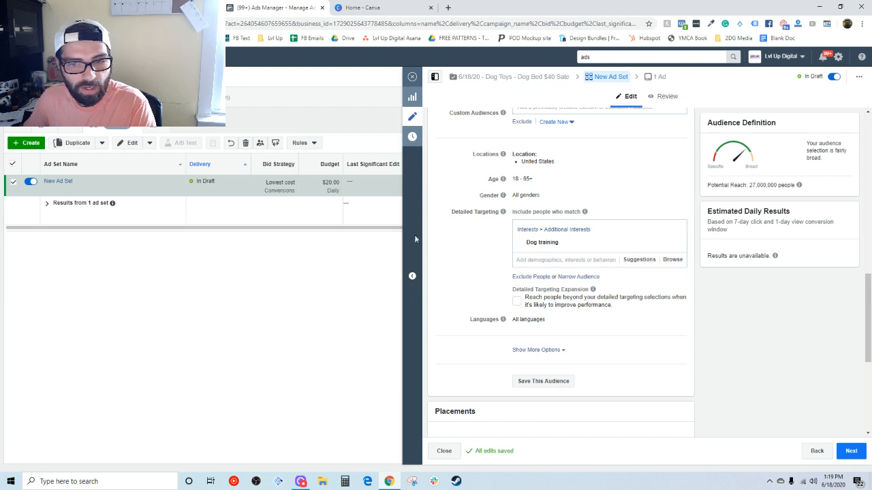
Step: Review the ad set's placements and its optional cost control setting
{"action": "scroll", "coordinate": [465, 265], "scroll_direction": "down", "scroll_amount": 4}
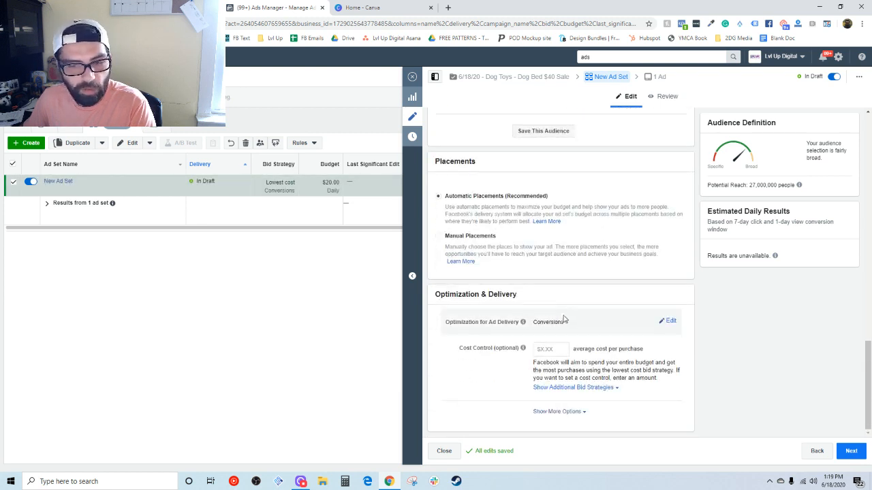
{"action": "left_click", "coordinate": [549, 348]}
{"action": "left_click", "coordinate": [494, 381]}
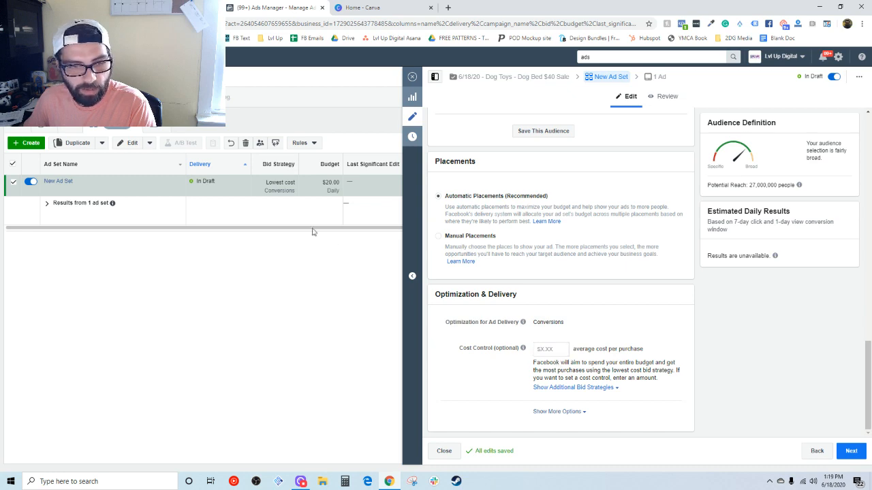
Step: Open the ad inside the dog bed sale ad set and set its call to action to Shop Now
{"action": "left_click", "coordinate": [66, 182]}
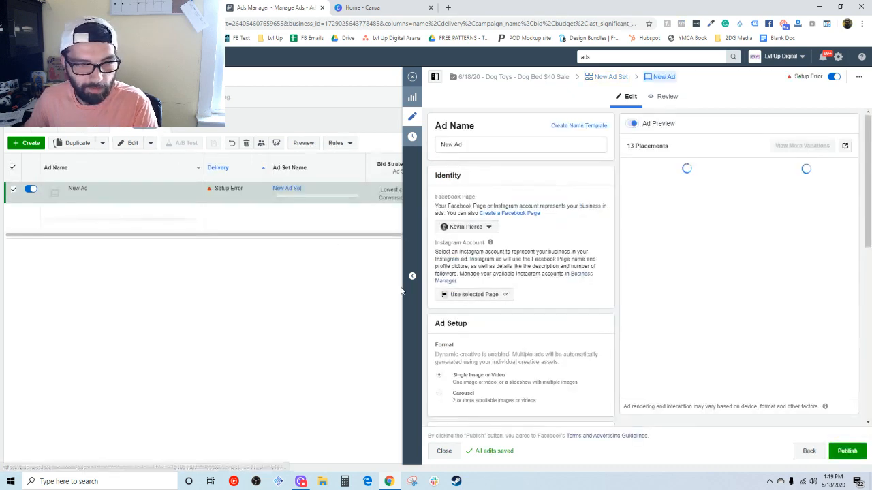
{"action": "scroll", "coordinate": [538, 244], "scroll_direction": "down", "scroll_amount": 5}
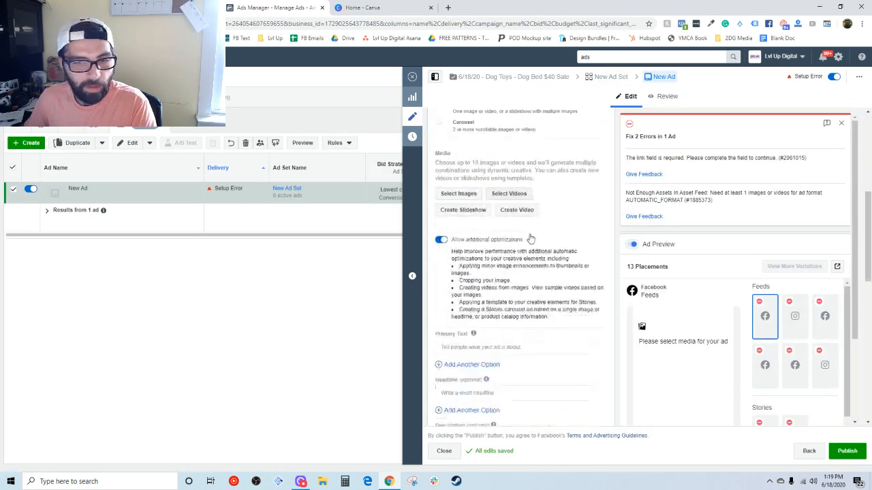
{"action": "scroll", "coordinate": [504, 231], "scroll_direction": "up", "scroll_amount": 2}
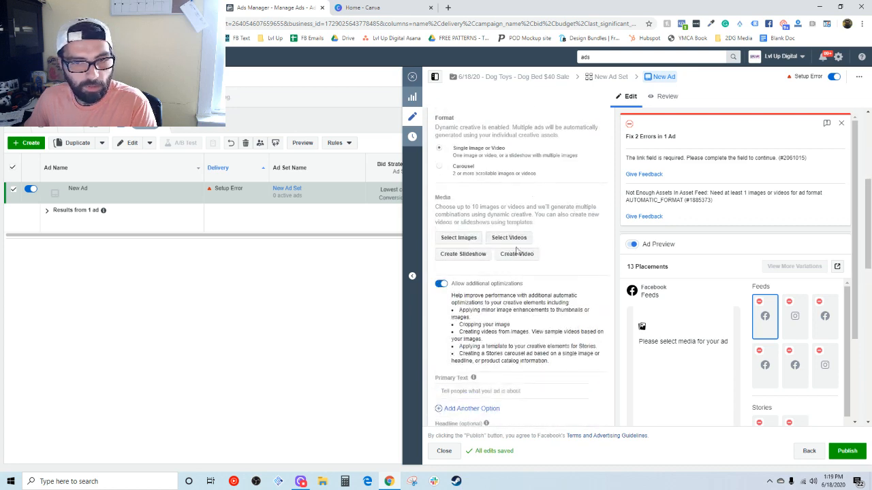
{"action": "scroll", "coordinate": [516, 250], "scroll_direction": "down", "scroll_amount": 3}
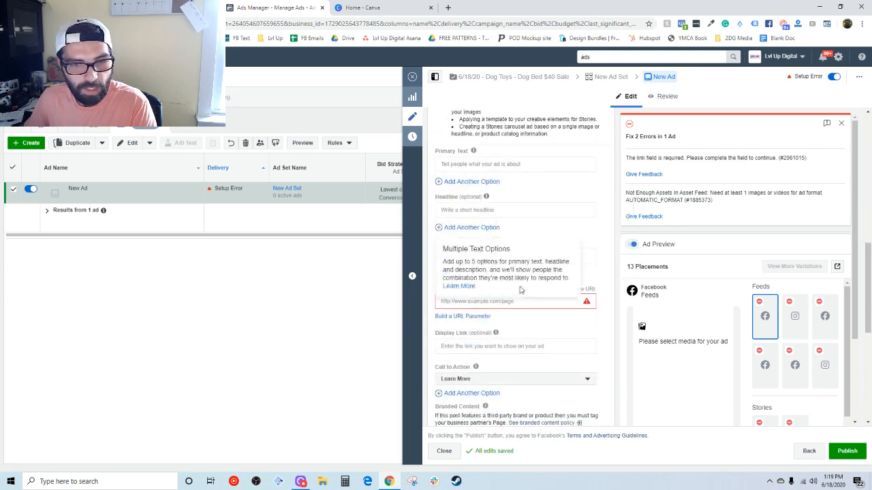
{"action": "scroll", "coordinate": [520, 346], "scroll_direction": "down", "scroll_amount": 1}
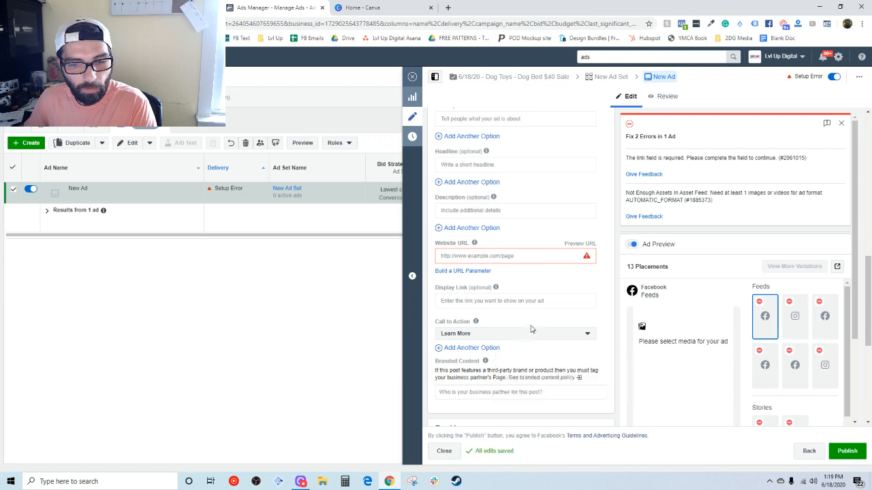
{"action": "left_click", "coordinate": [529, 334]}
{"action": "scroll", "coordinate": [534, 362], "scroll_direction": "down", "scroll_amount": 2}
{"action": "scroll", "coordinate": [524, 381], "scroll_direction": "down", "scroll_amount": 2}
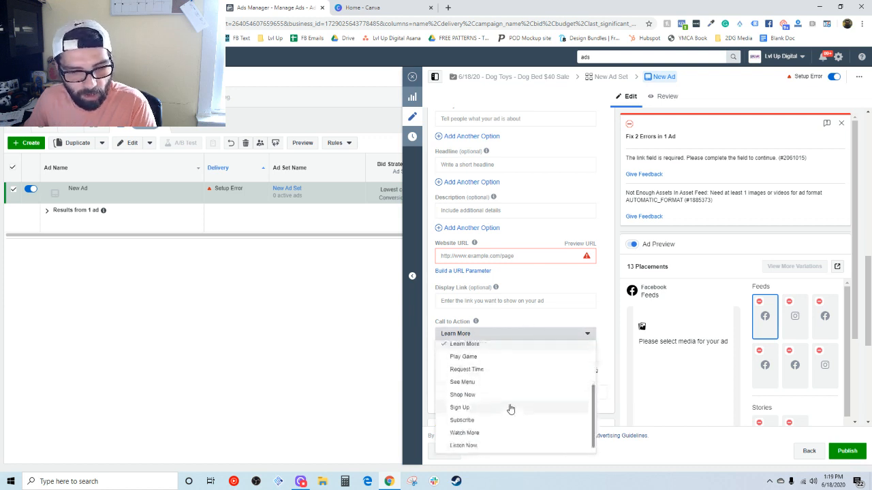
{"action": "left_click", "coordinate": [506, 381]}
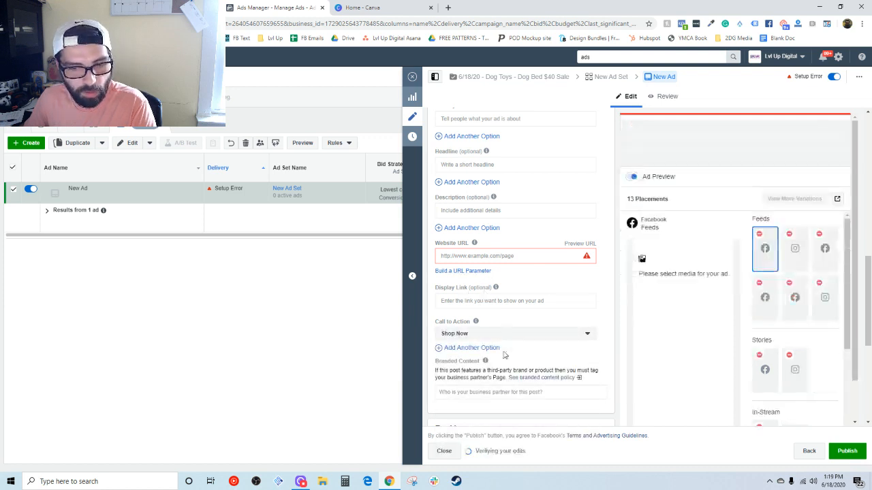
Step: Add Learn More as a second call-to-action option for the ad
{"action": "left_click", "coordinate": [480, 350]}
{"action": "left_click", "coordinate": [481, 353]}
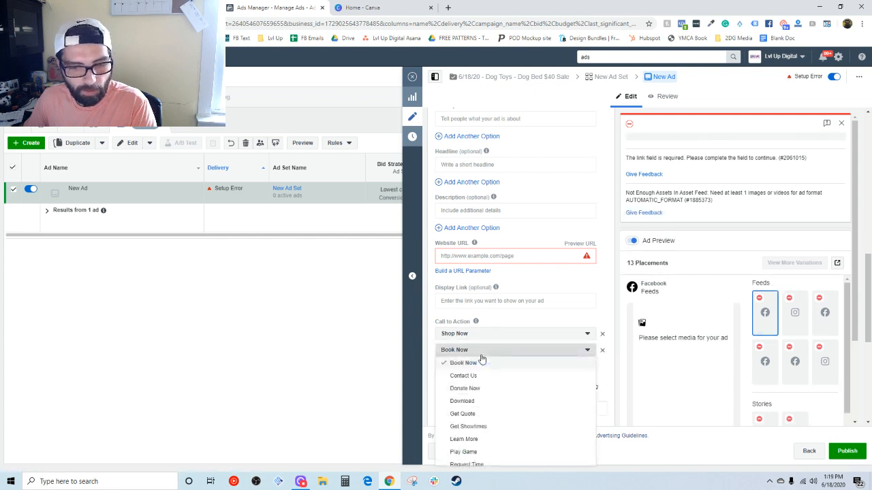
{"action": "scroll", "coordinate": [517, 415], "scroll_direction": "down", "scroll_amount": 2}
{"action": "left_click", "coordinate": [504, 395]}
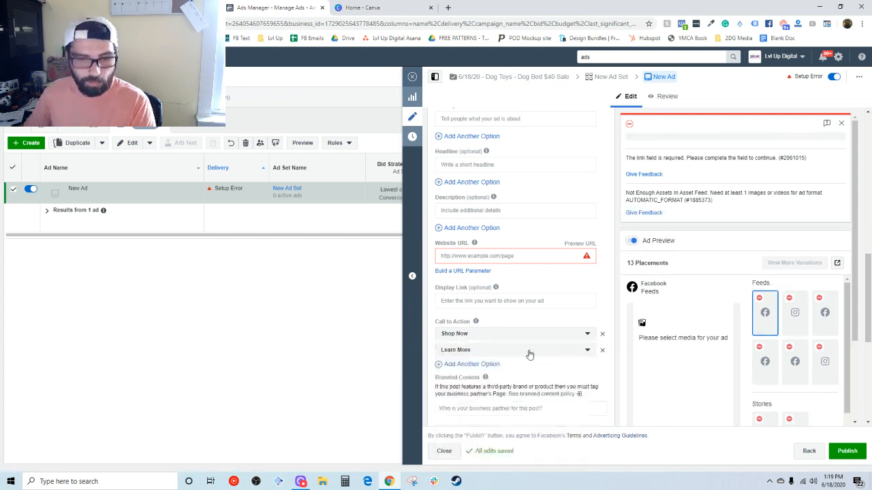
Step: Review the ad's conversion tracking settings and close the ad editor
{"action": "scroll", "coordinate": [517, 354], "scroll_direction": "down", "scroll_amount": 5}
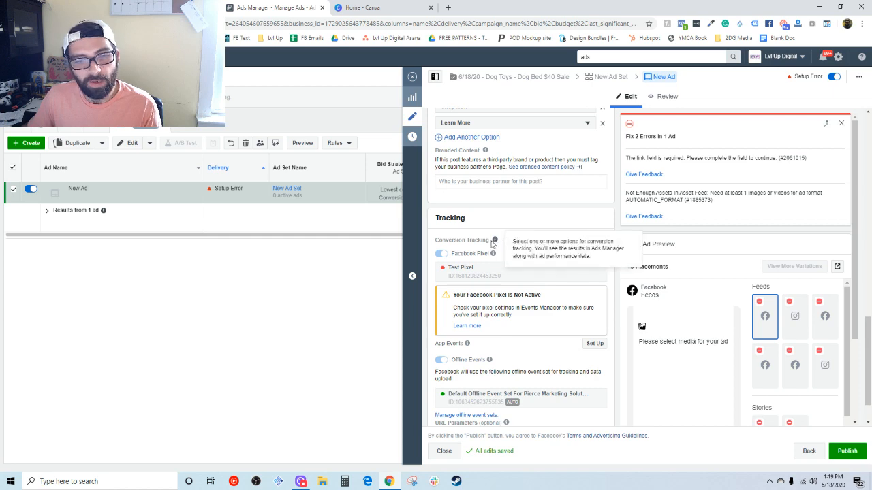
{"action": "scroll", "coordinate": [490, 273], "scroll_direction": "down", "scroll_amount": 1}
{"action": "scroll", "coordinate": [525, 298], "scroll_direction": "up", "scroll_amount": 3}
{"action": "left_click", "coordinate": [412, 77]}
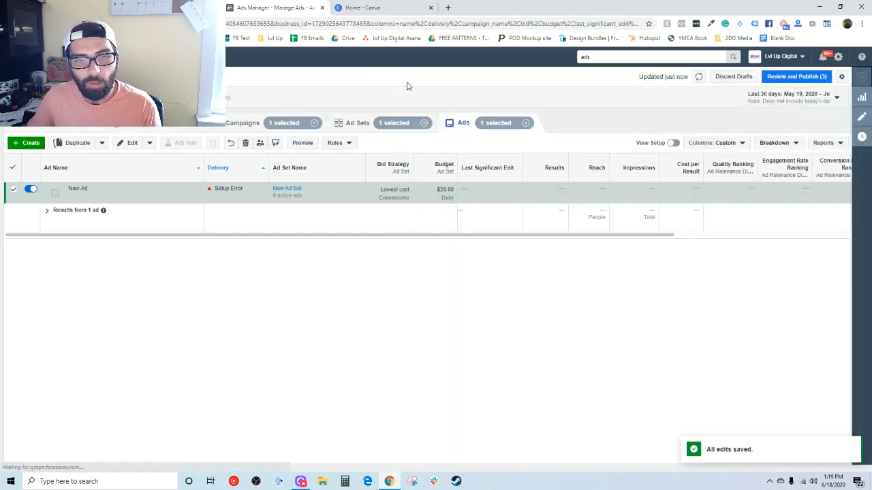
Step: Duplicate the ad set into the original campaign with 4 copies
{"action": "left_click", "coordinate": [347, 123]}
{"action": "left_click", "coordinate": [118, 190]}
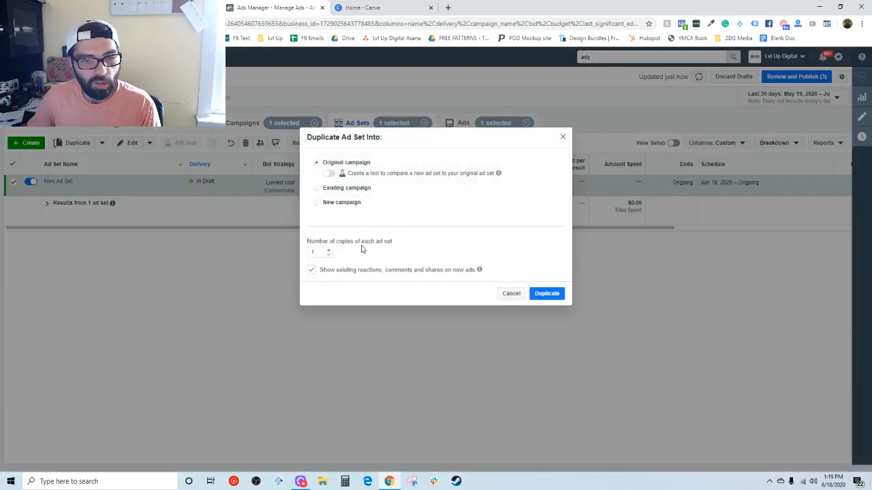
{"action": "left_click", "coordinate": [328, 250]}
{"action": "left_click", "coordinate": [328, 250]}
{"action": "left_click", "coordinate": [329, 250]}
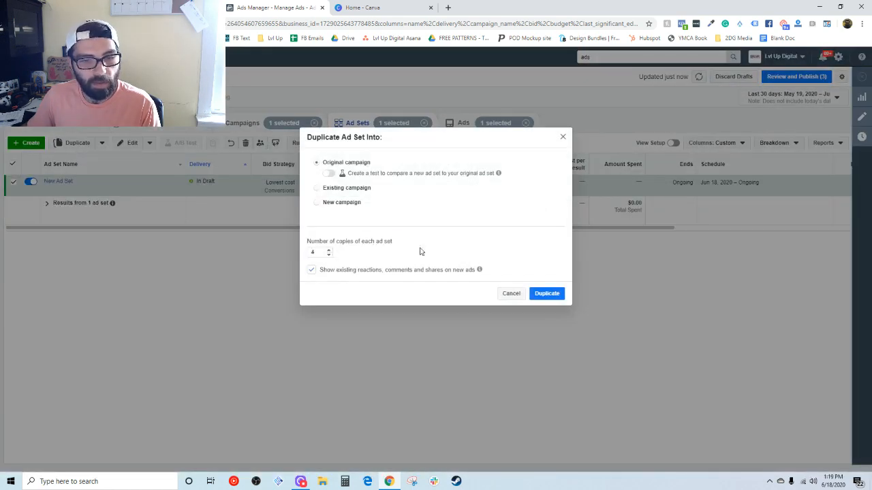
{"action": "left_click", "coordinate": [552, 293]}
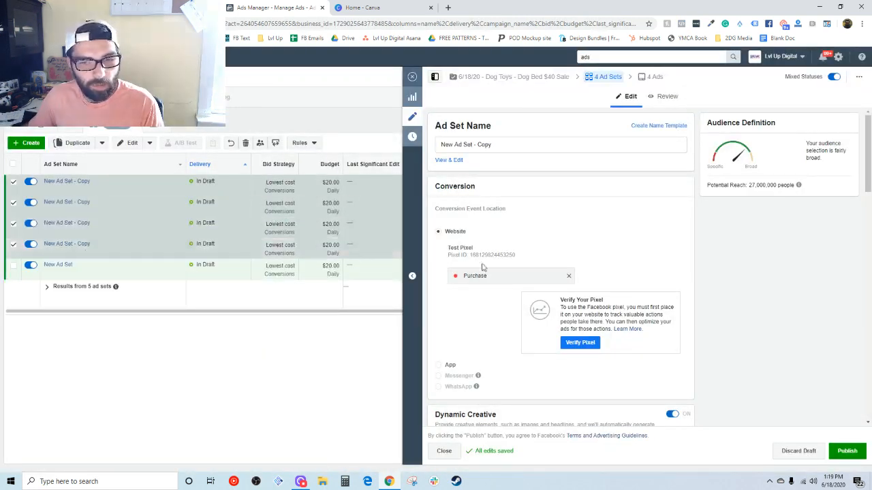
Step: Review the audience targeting of the four duplicated ad sets and close the editor
{"action": "scroll", "coordinate": [616, 320], "scroll_direction": "down", "scroll_amount": 10}
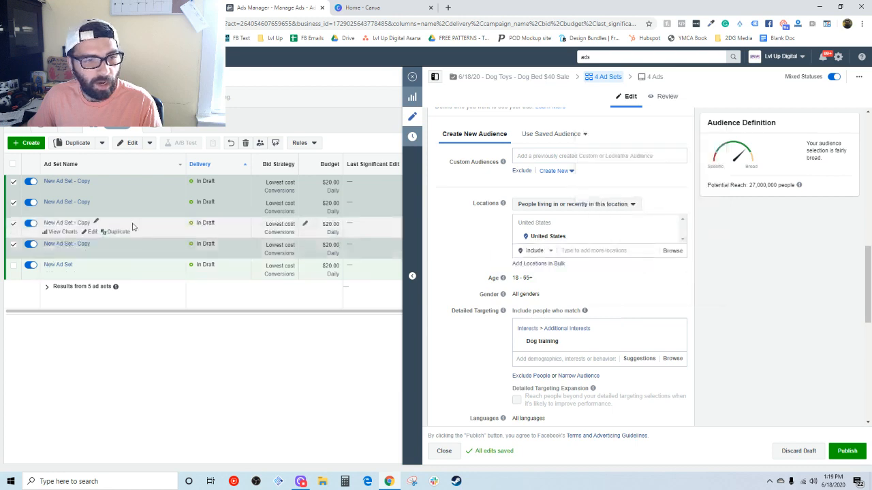
{"action": "scroll", "coordinate": [478, 269], "scroll_direction": "down", "scroll_amount": 2}
{"action": "scroll", "coordinate": [478, 269], "scroll_direction": "down", "scroll_amount": 1}
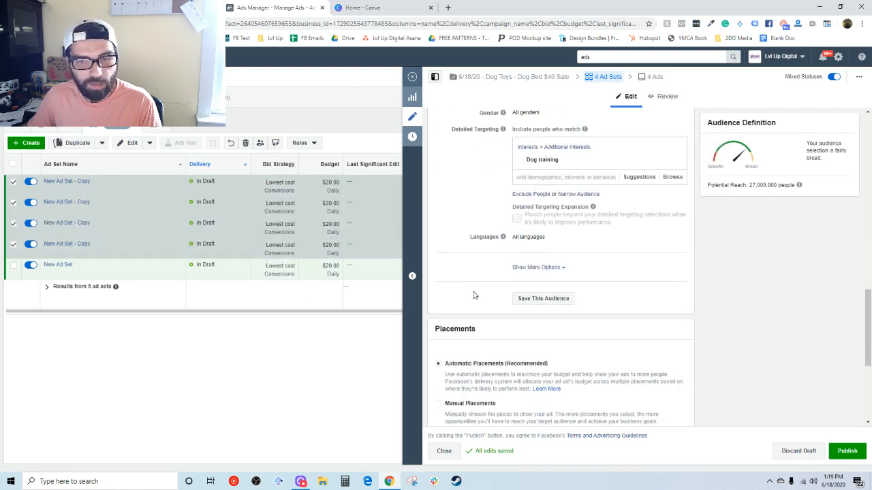
{"action": "left_click", "coordinate": [412, 76]}
Step: Delete the draft campaign 6/18/20 - Dog Toys - Dog Bed $40 Sale
{"action": "left_click", "coordinate": [243, 122]}
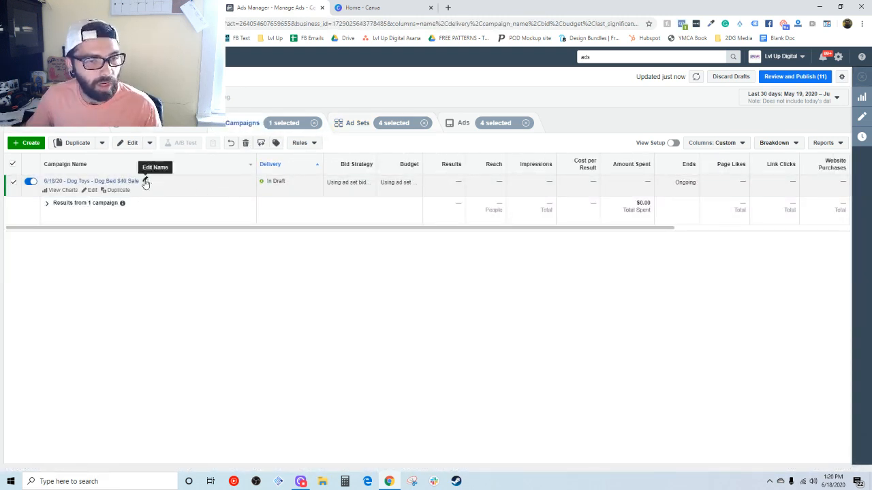
{"action": "left_click", "coordinate": [245, 142]}
{"action": "left_click", "coordinate": [505, 218]}
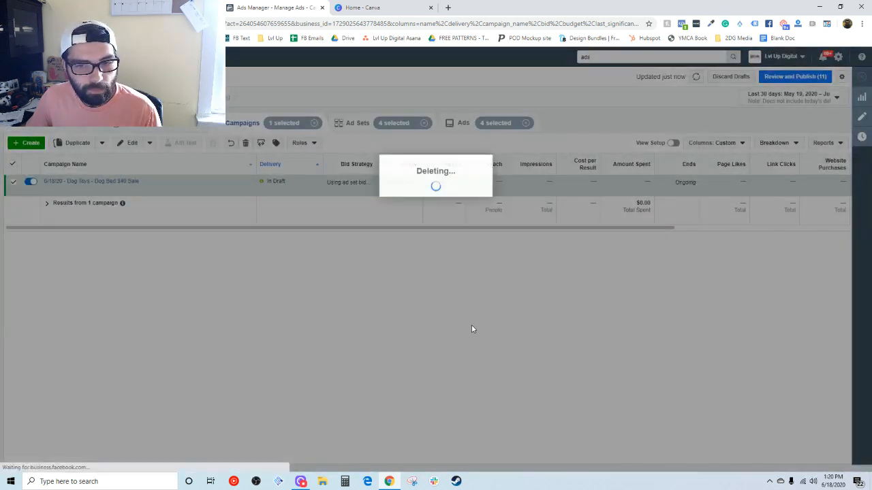